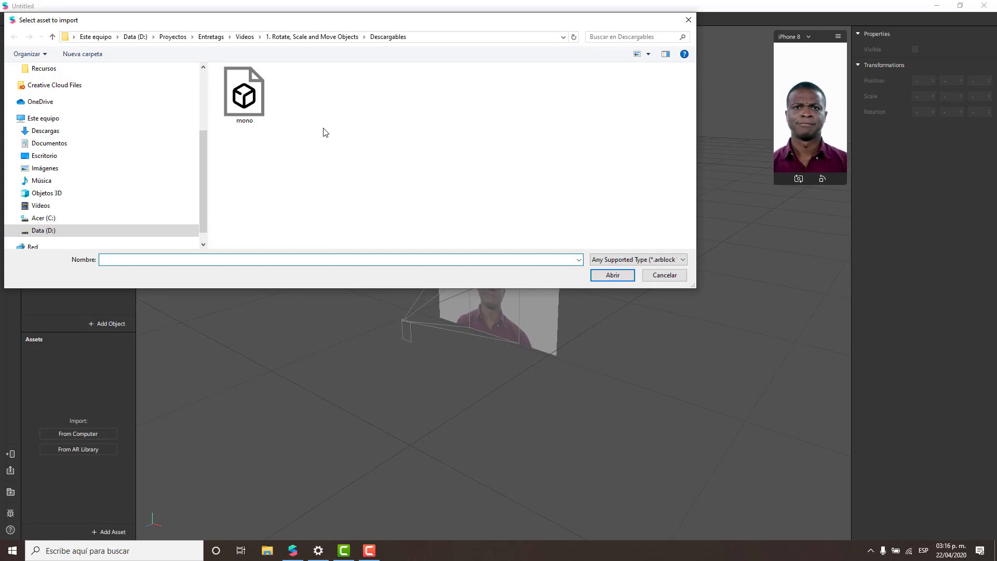
# - Import the mono 3D model from the Descargables folder and collapse its entry in the assets
pyautogui.click(258, 106)
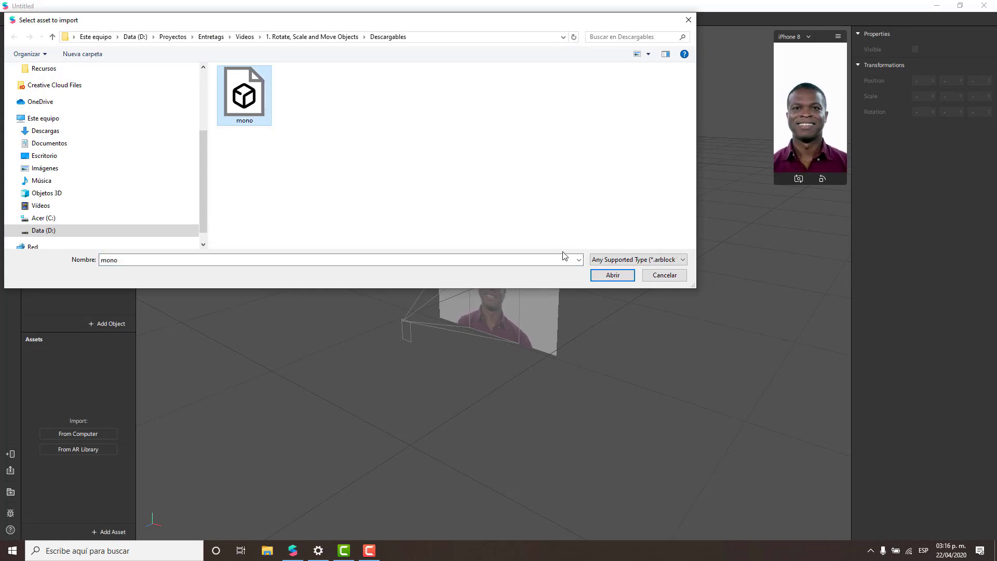
pyautogui.click(600, 279)
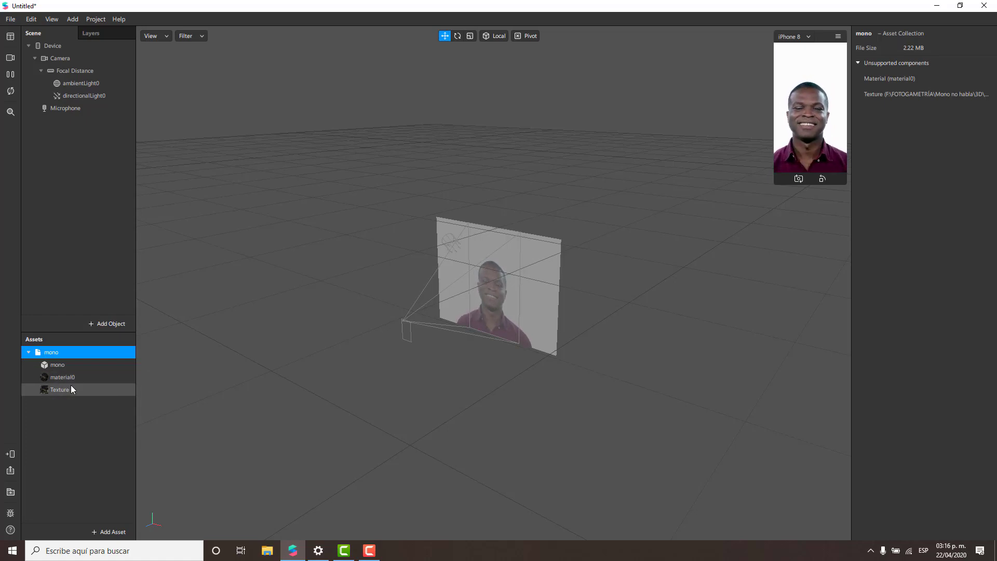
pyautogui.click(29, 352)
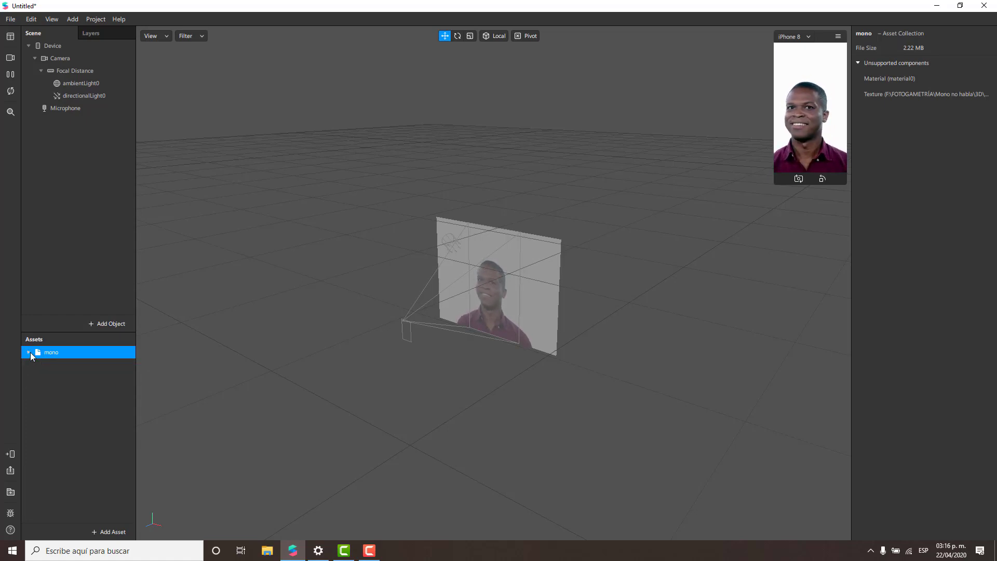
# - Add a Plane Tracker to the scene and bring it into closer view
pyautogui.rightClick(92, 137)
pyautogui.moveTo(105, 141)
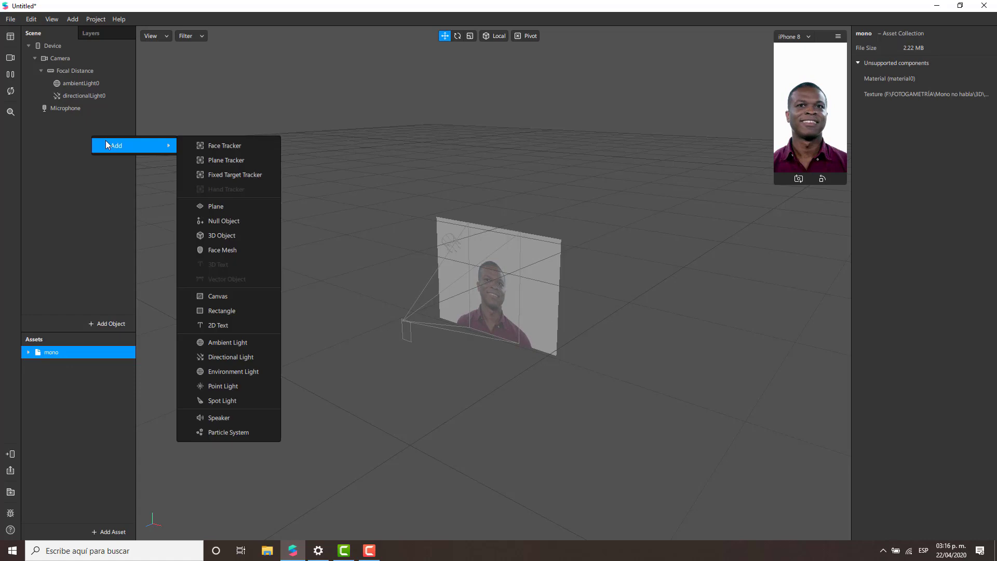
pyautogui.click(216, 161)
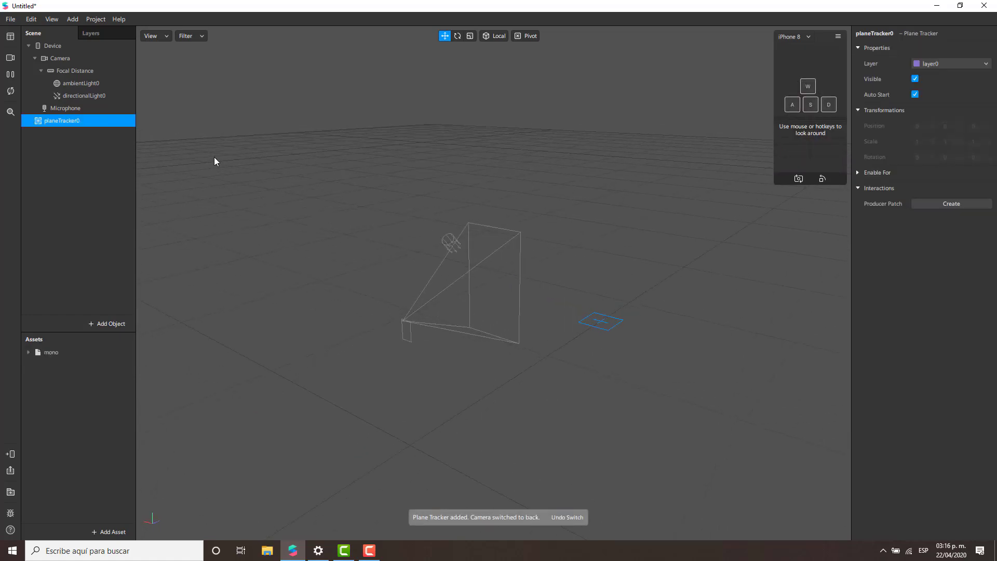
pyautogui.moveTo(620, 390); pyautogui.dragTo(495, 373, button='middle')
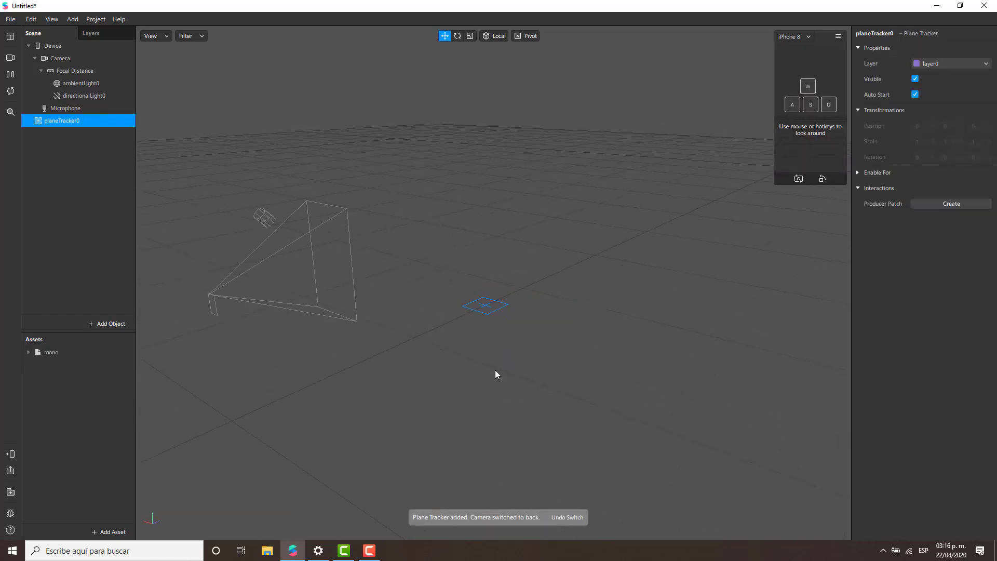
pyautogui.moveTo(493, 320); pyautogui.dragTo(469, 322, button='right')
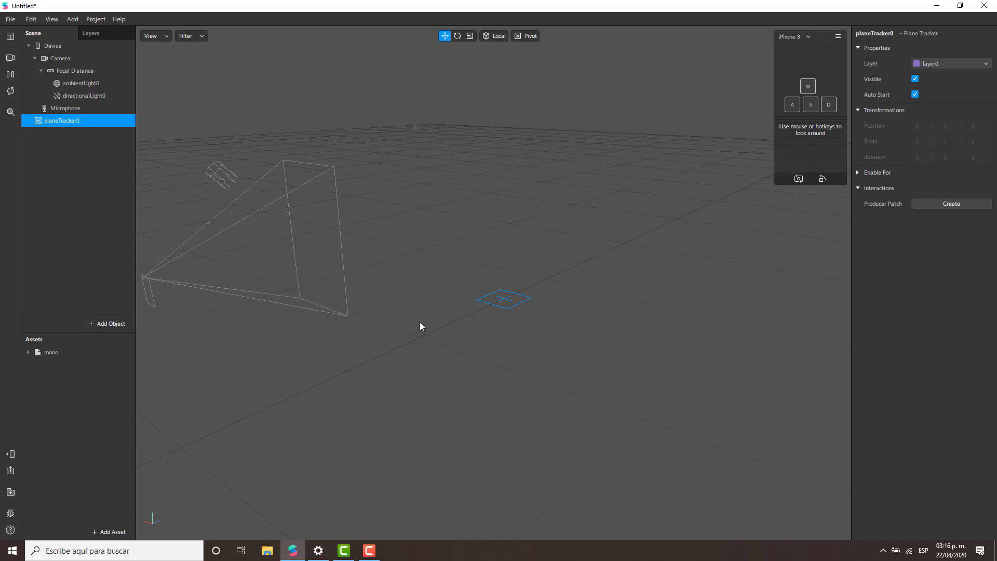
# - Place the imported mono 3D object into the scene as a child of planeTracker0
pyautogui.click(25, 352)
pyautogui.click(28, 352)
pyautogui.click(55, 368)
pyautogui.moveTo(55, 368); pyautogui.dragTo(80, 119)
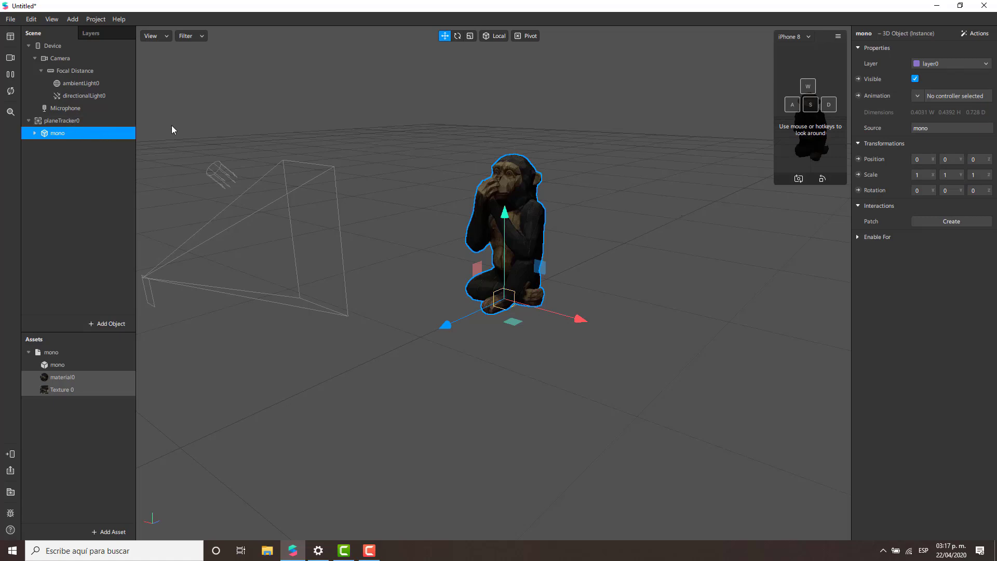
# - Select the monkey mesh in the viewport and enlarge the iPhone 8 preview
pyautogui.click(587, 168)
pyautogui.click(510, 186)
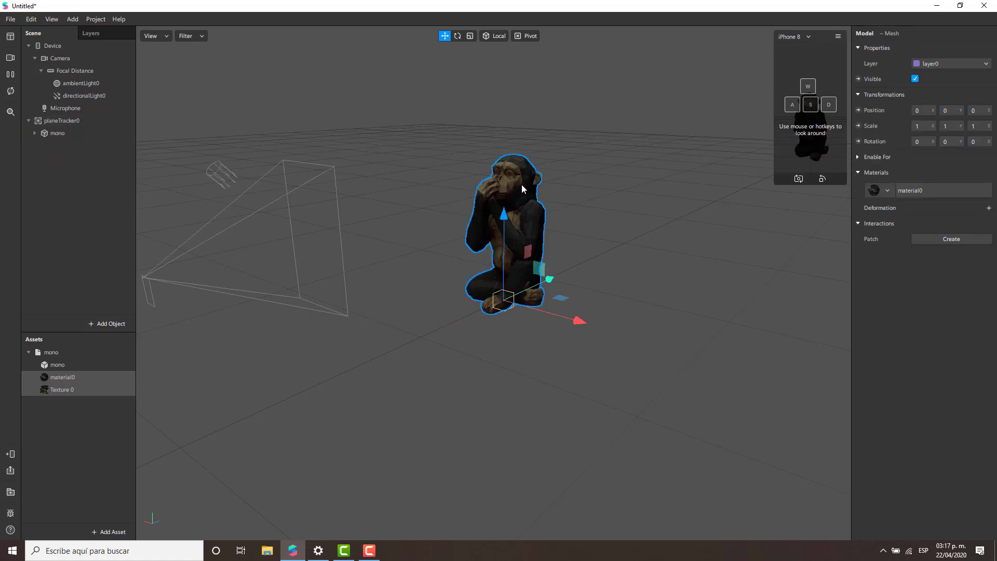
pyautogui.scroll(2, 521, 179)
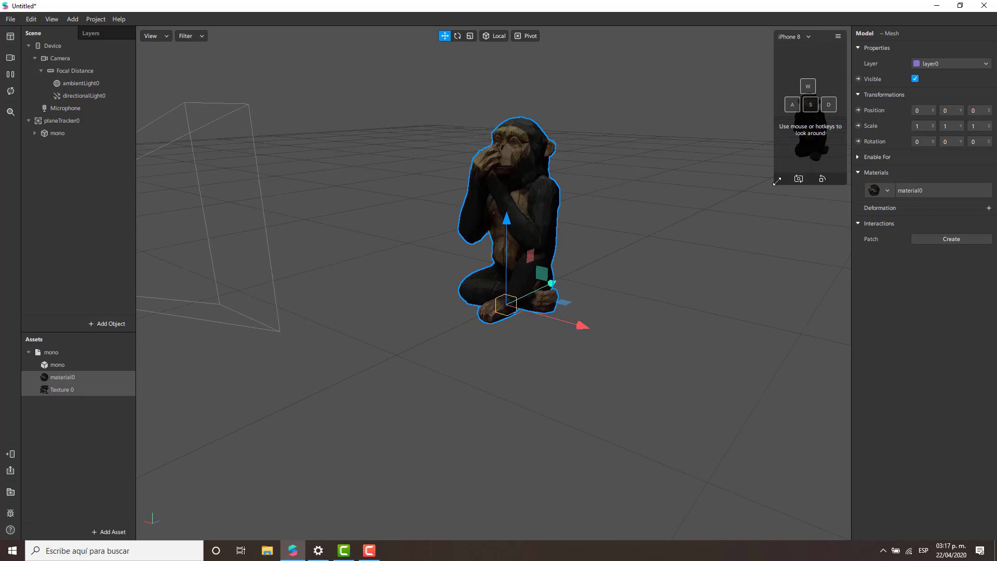
pyautogui.moveTo(774, 184); pyautogui.dragTo(692, 331)
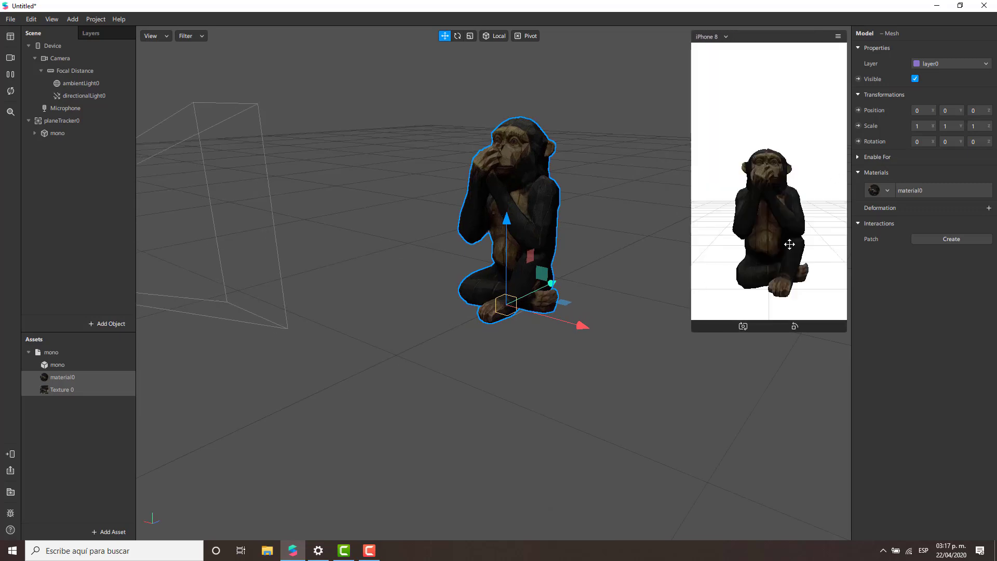
# - Set the monkey mesh's scale to 0.5 on the X, Y and Z axes
pyautogui.click(927, 126)
pyautogui.write('0.5')
pyautogui.press('Return')
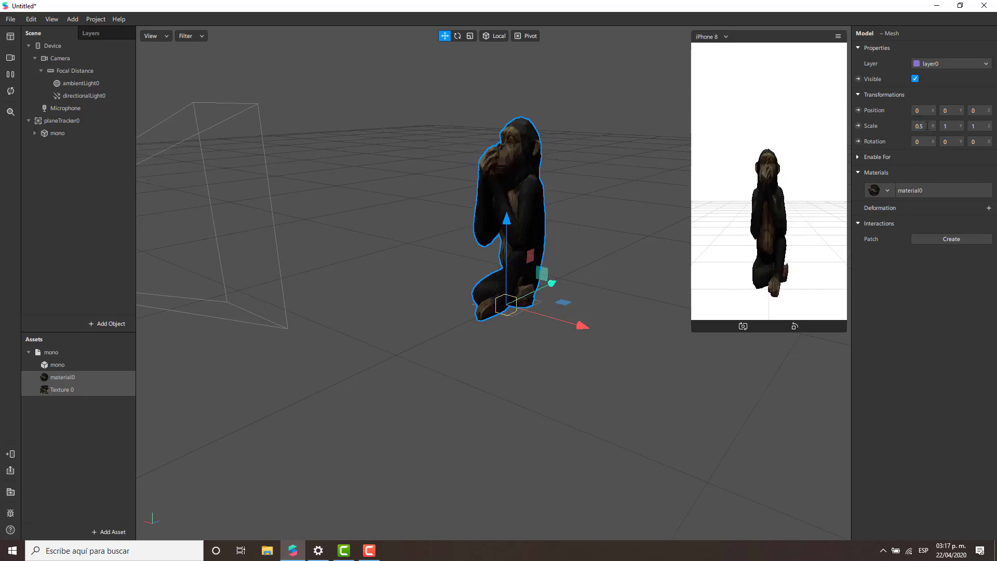
pyautogui.click(954, 130)
pyautogui.doubleClick(953, 132)
pyautogui.write('0.5')
pyautogui.press('Return')
pyautogui.click(980, 126)
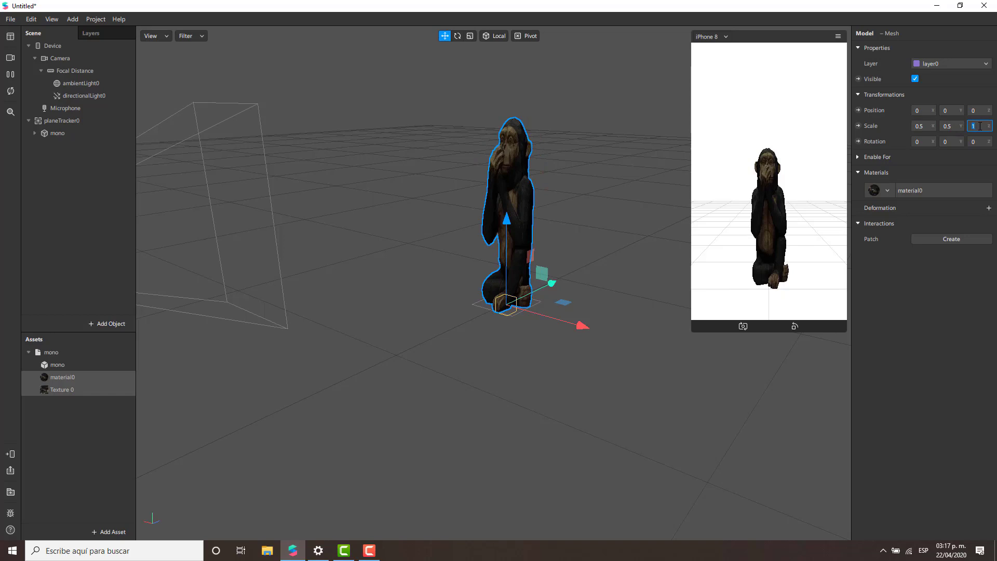
pyautogui.write('0.5')
pyautogui.press('Return')
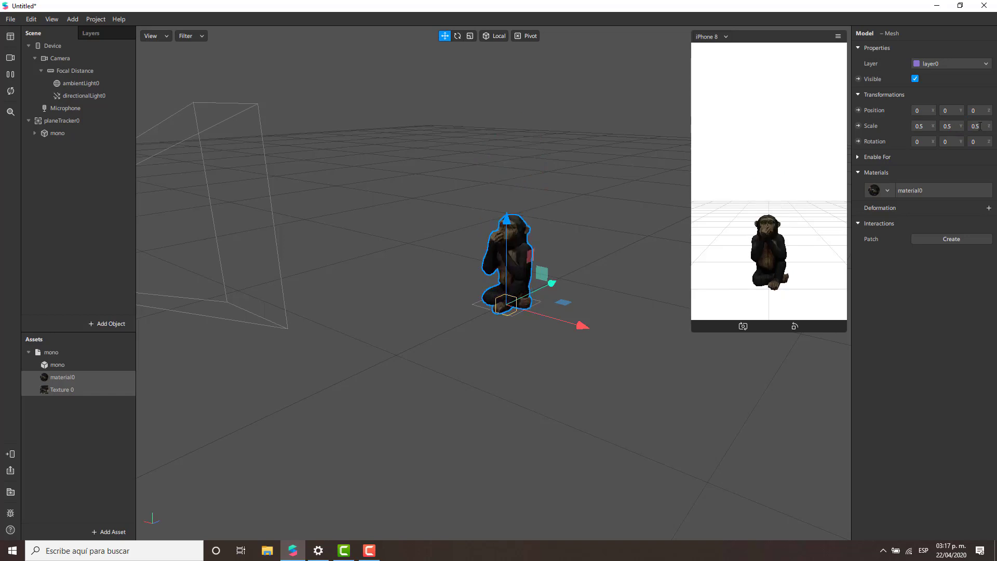
# - Change the shader type of the monkey's material0 from Standard to Blended
pyautogui.click(668, 170)
pyautogui.click(517, 251)
pyautogui.scroll(3, 522, 236)
pyautogui.click(528, 222)
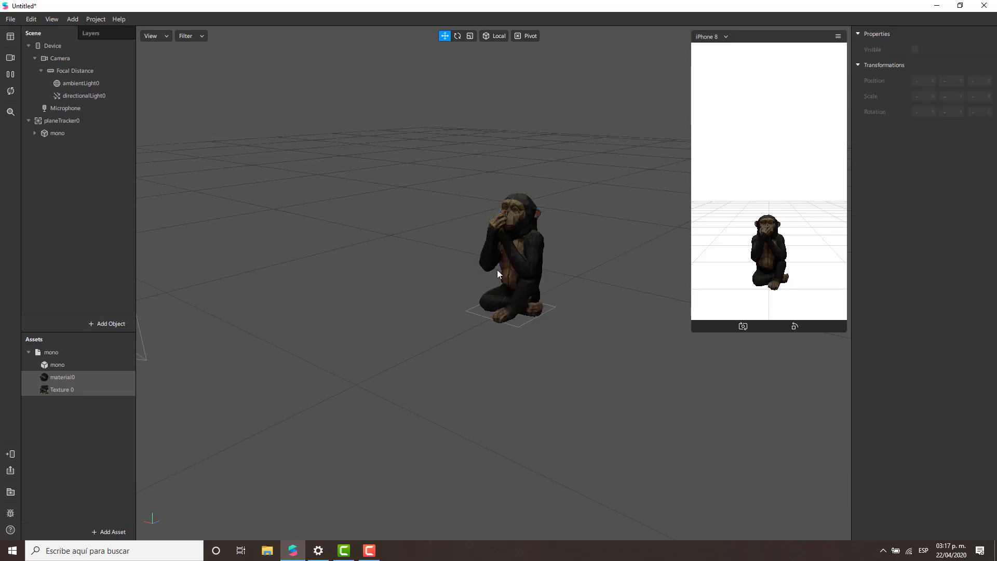
pyautogui.click(55, 377)
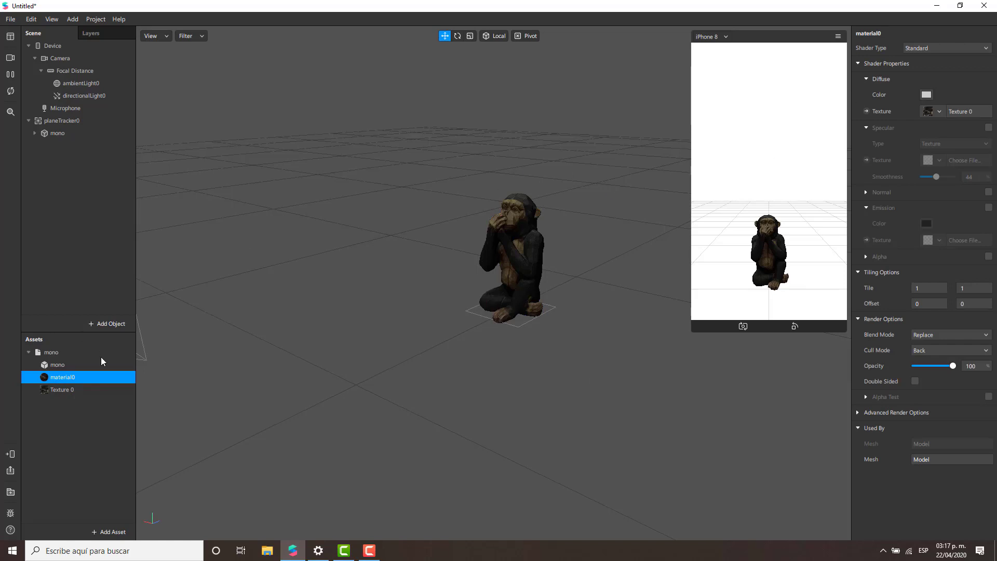
pyautogui.click(962, 52)
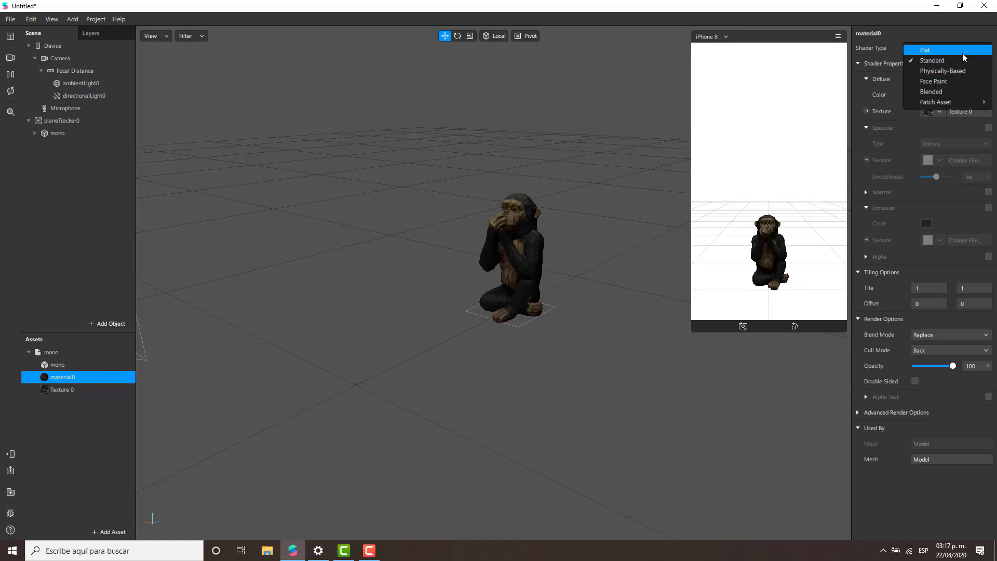
pyautogui.click(937, 94)
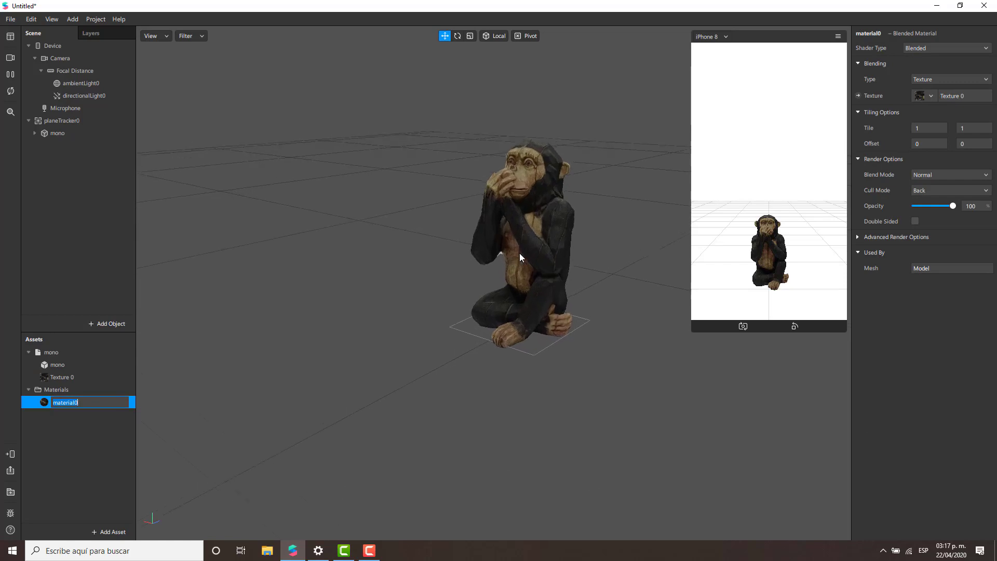
pyautogui.moveTo(523, 247); pyautogui.dragTo(484, 263)
pyautogui.click(460, 161)
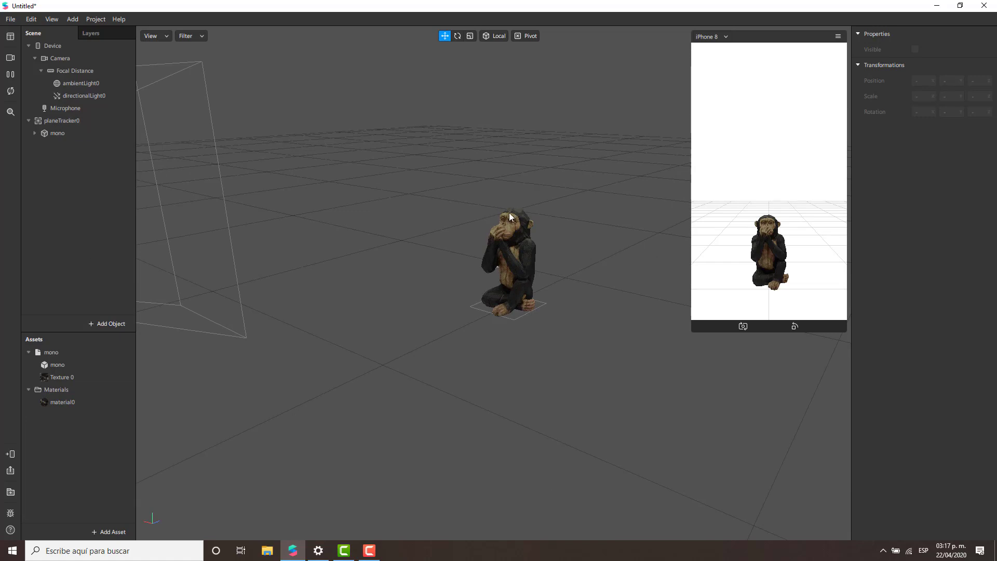
# - Shrink the device preview and switch the transform manipulator to the global coordinate system, checking it on the monkey
pyautogui.moveTo(515, 209); pyautogui.dragTo(528, 261)
pyautogui.moveTo(709, 327); pyautogui.dragTo(714, 185)
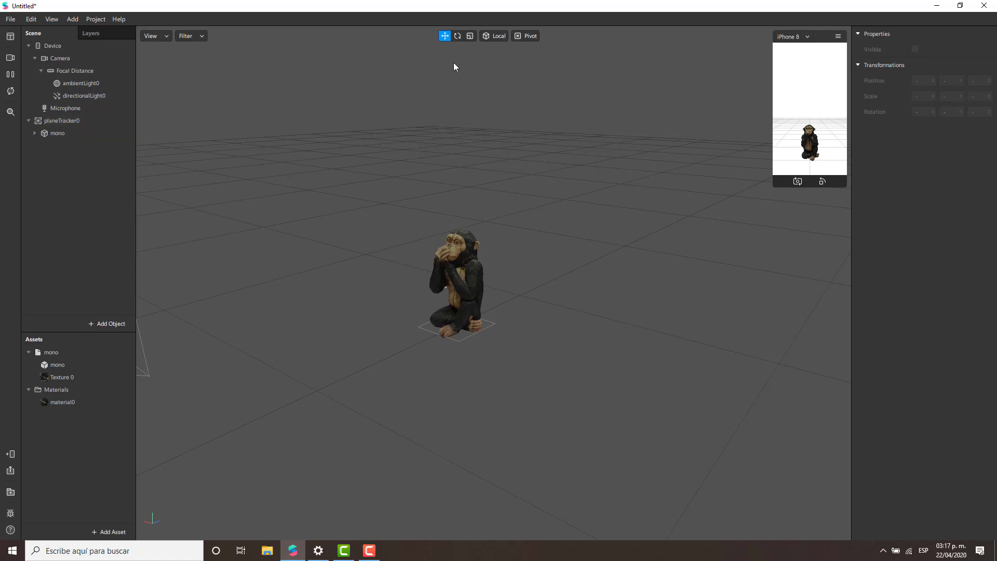
pyautogui.click(488, 36)
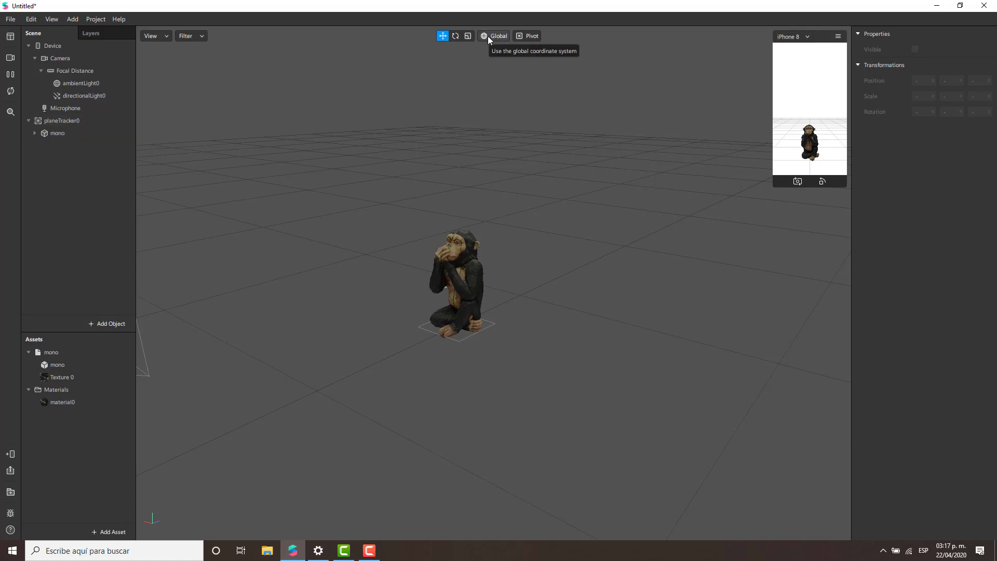
pyautogui.click(462, 268)
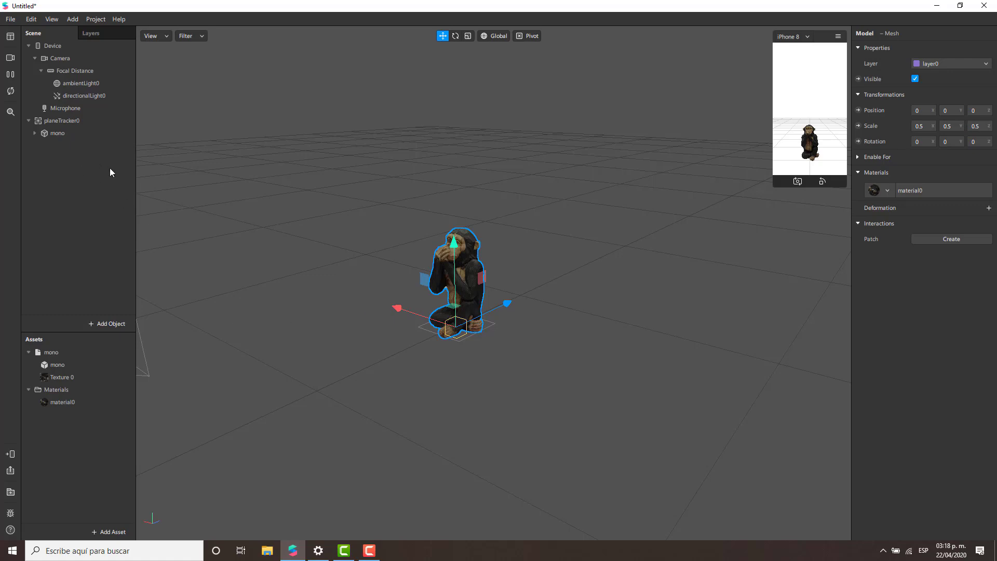
pyautogui.click(49, 176)
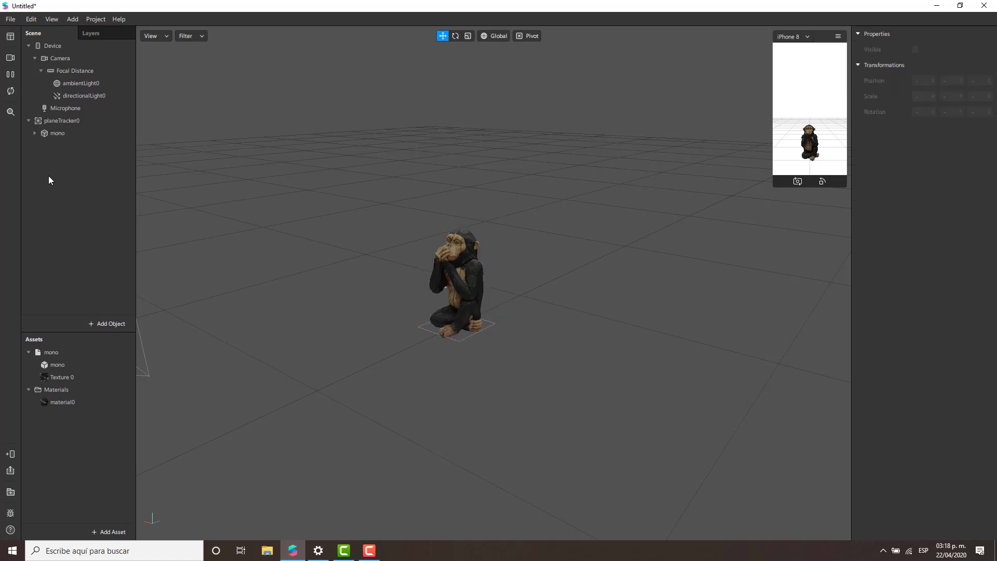
# - Show the Patch Editor with more height and enlarge the device preview
pyautogui.click(10, 36)
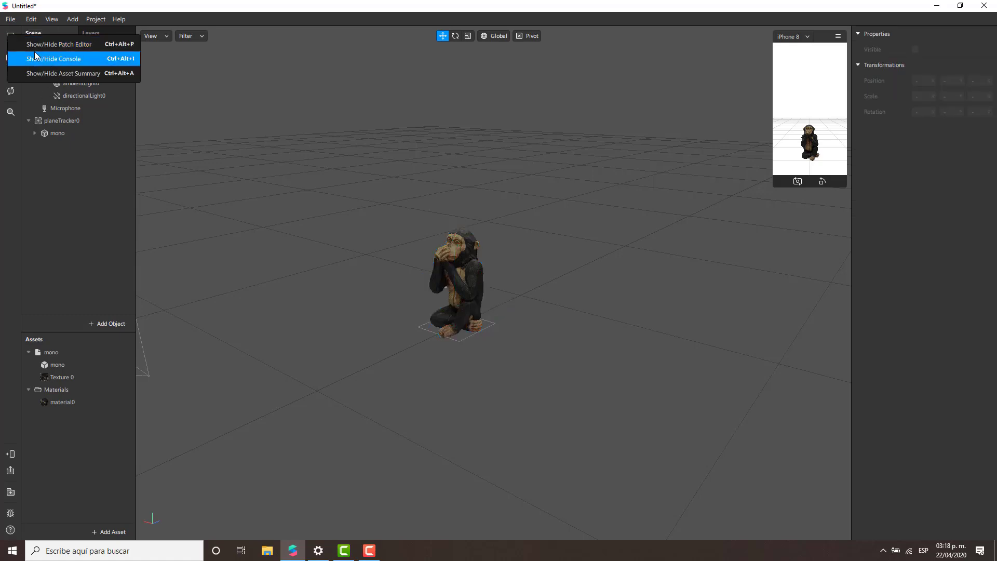
pyautogui.click(39, 46)
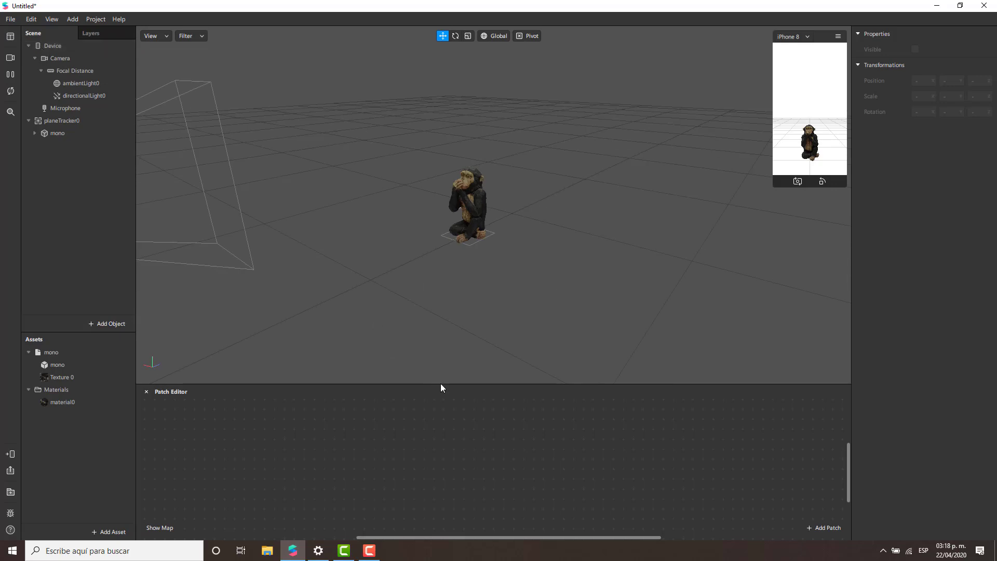
pyautogui.moveTo(440, 384); pyautogui.dragTo(452, 335)
pyautogui.scroll(3, 453, 186)
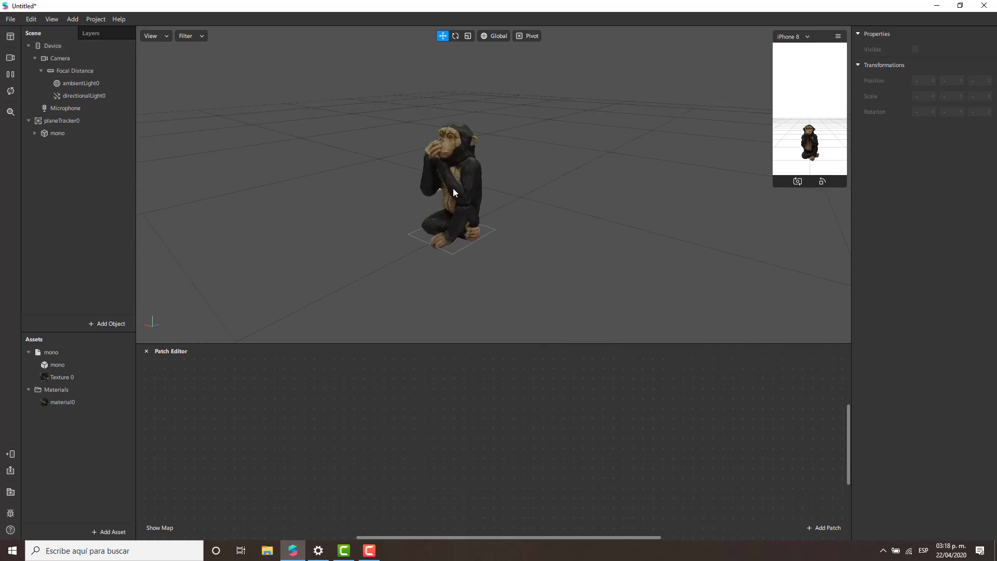
pyautogui.scroll(2, 534, 216)
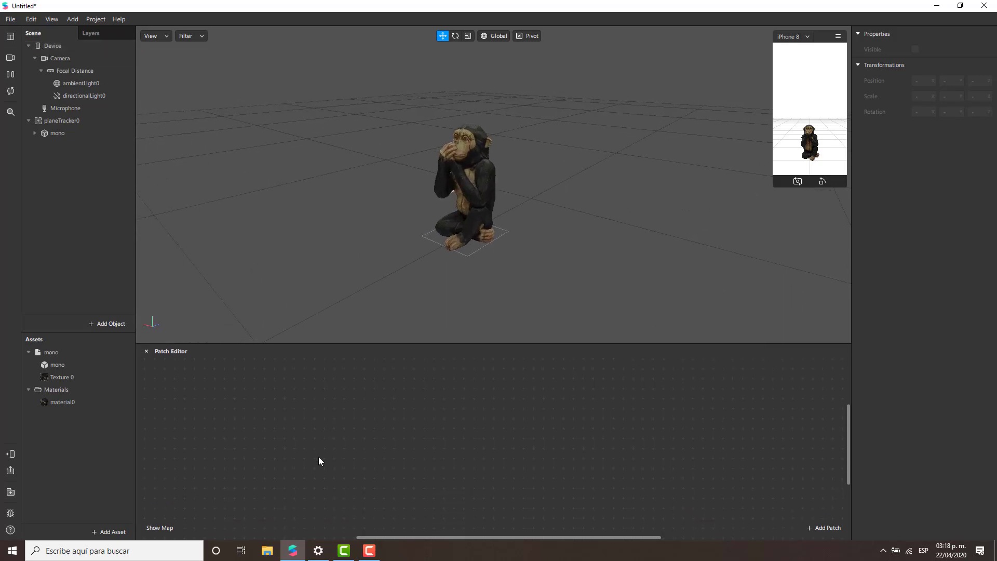
pyautogui.moveTo(775, 185); pyautogui.dragTo(677, 317)
# - Try moving the monkey along its axes with the move manipulator, and undo the moves
pyautogui.click(468, 177)
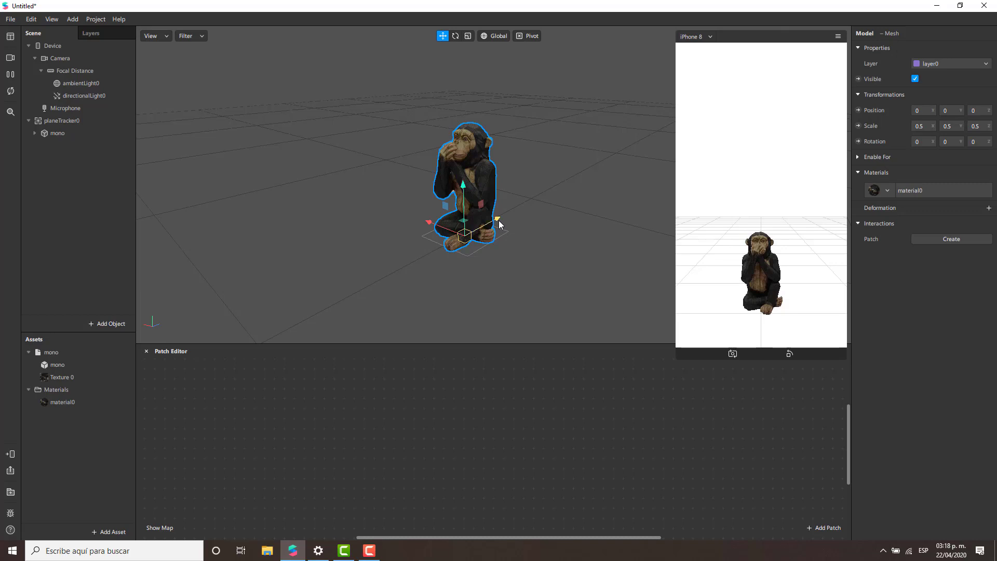
pyautogui.moveTo(500, 224); pyautogui.dragTo(381, 181)
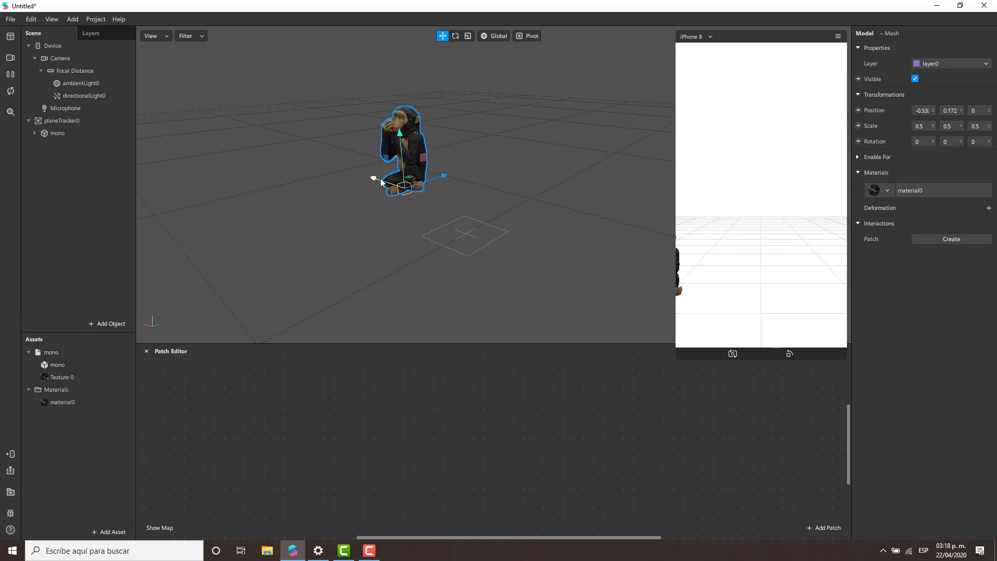
pyautogui.hotkey('ctrl', 'z')
pyautogui.hotkey('ctrl', 'z')
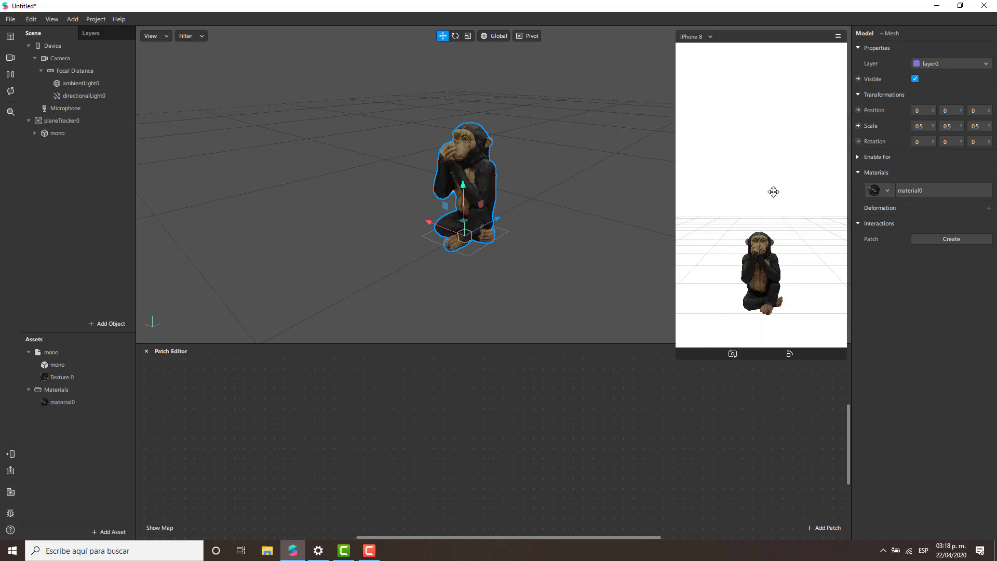
# - Switch the device preview to Simulate Touch and tap the monkey in it
pyautogui.click(837, 36)
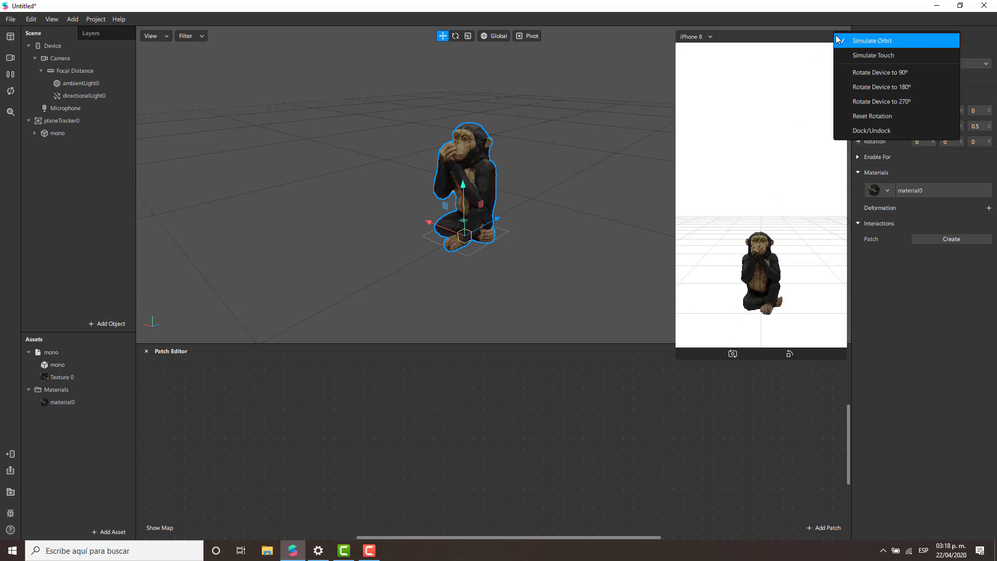
pyautogui.click(868, 56)
pyautogui.click(761, 278)
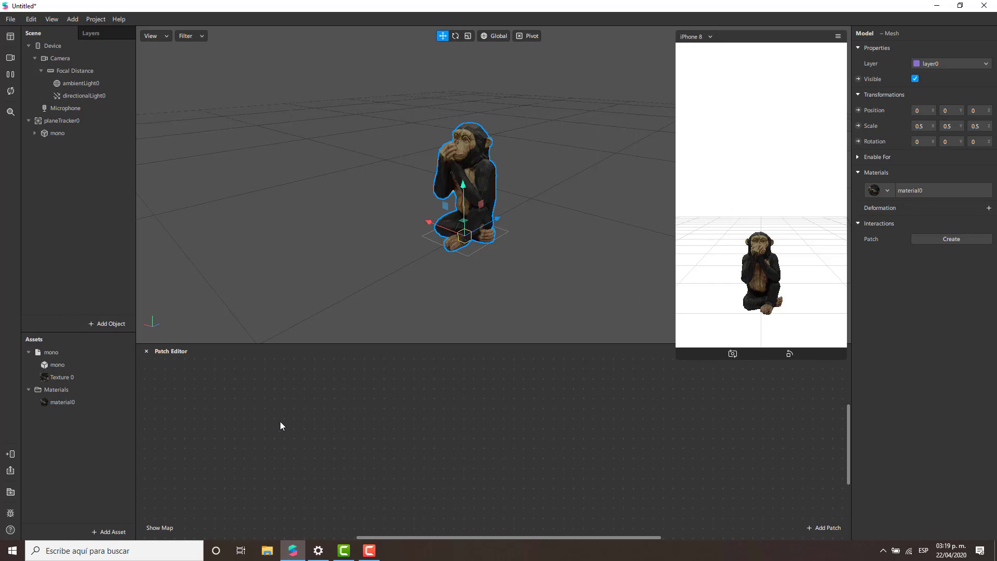
# - Add a Screen Pan patch to the Patch Editor
pyautogui.rightClick(253, 421)
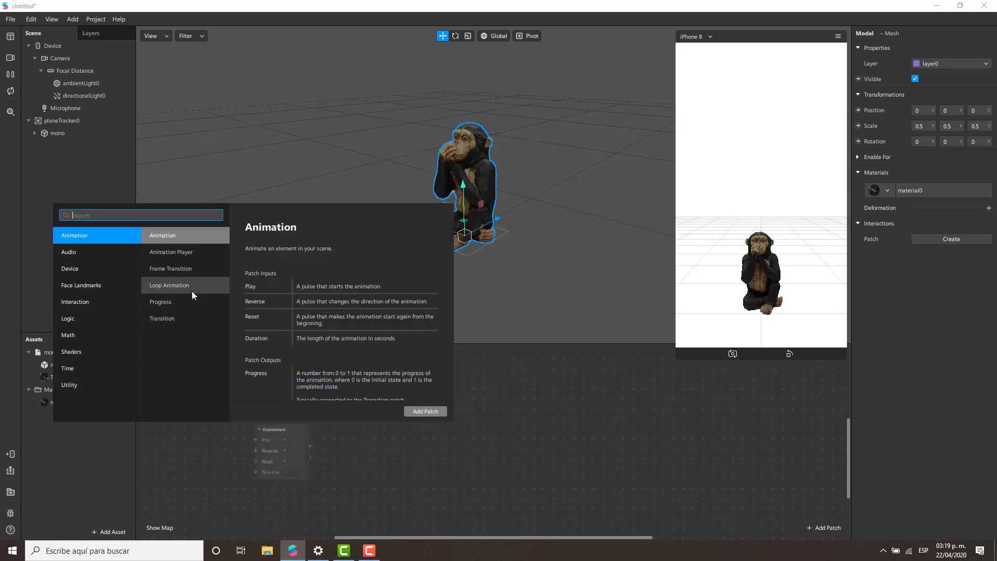
pyautogui.write('Scre')
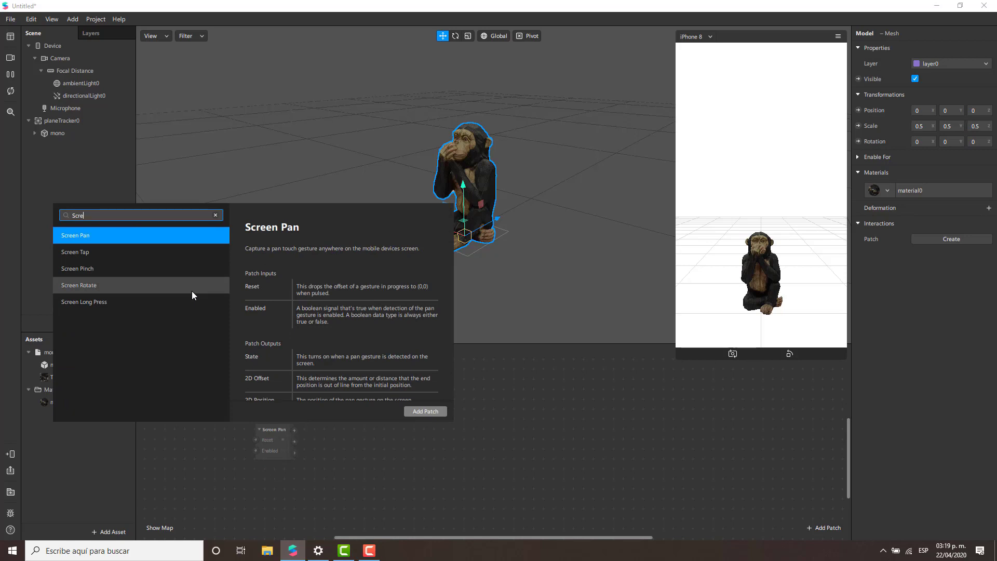
pyautogui.doubleClick(158, 239)
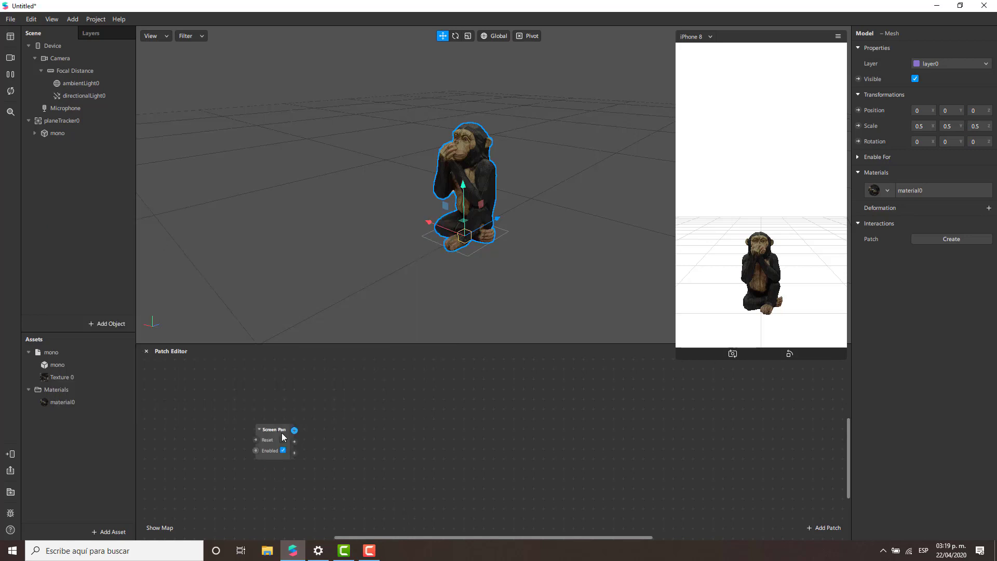
# - Read the patch info for Screen Pan, including the descriptions of its outputs
pyautogui.scroll(3, 283, 437)
pyautogui.click(234, 424)
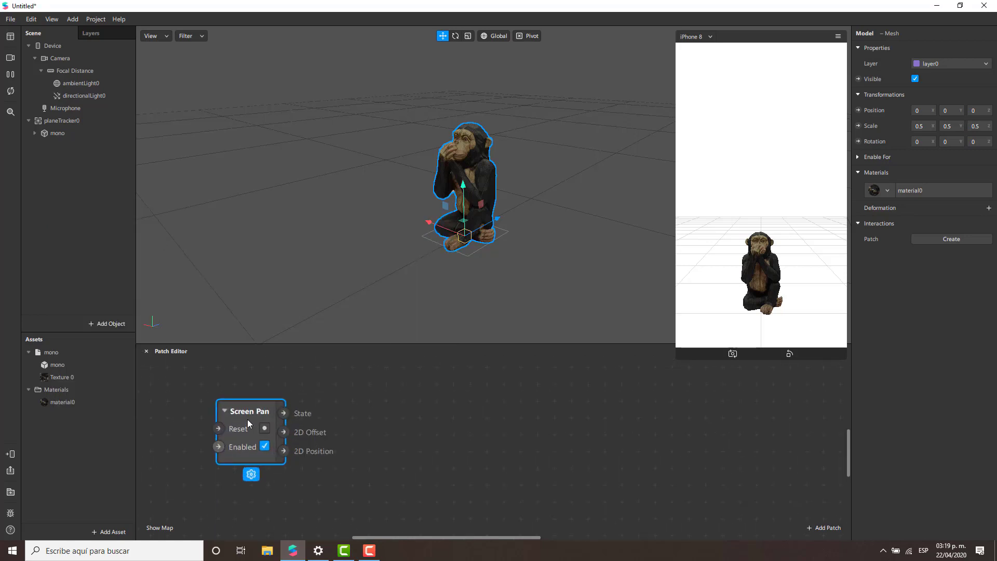
pyautogui.rightClick(251, 413)
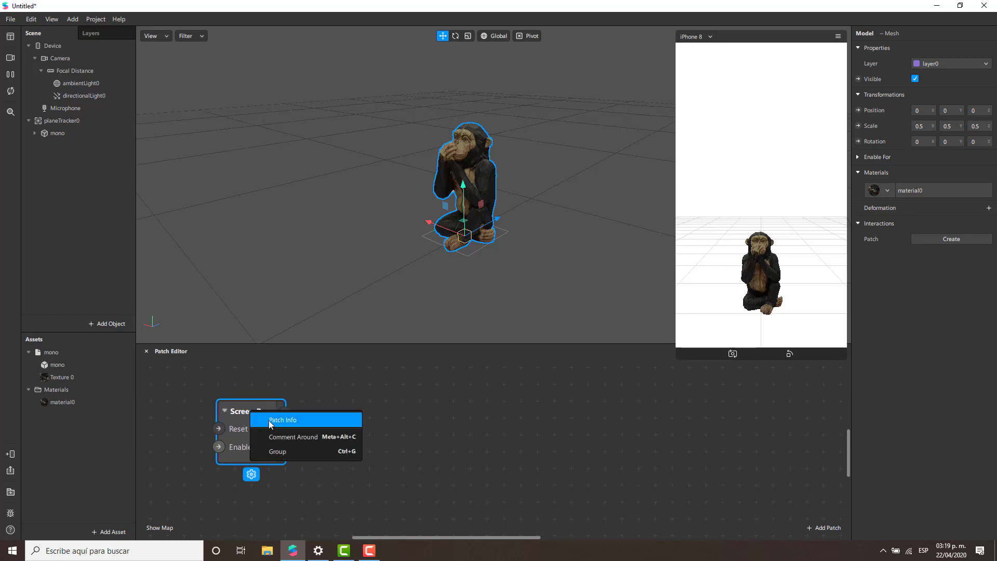
pyautogui.click(260, 378)
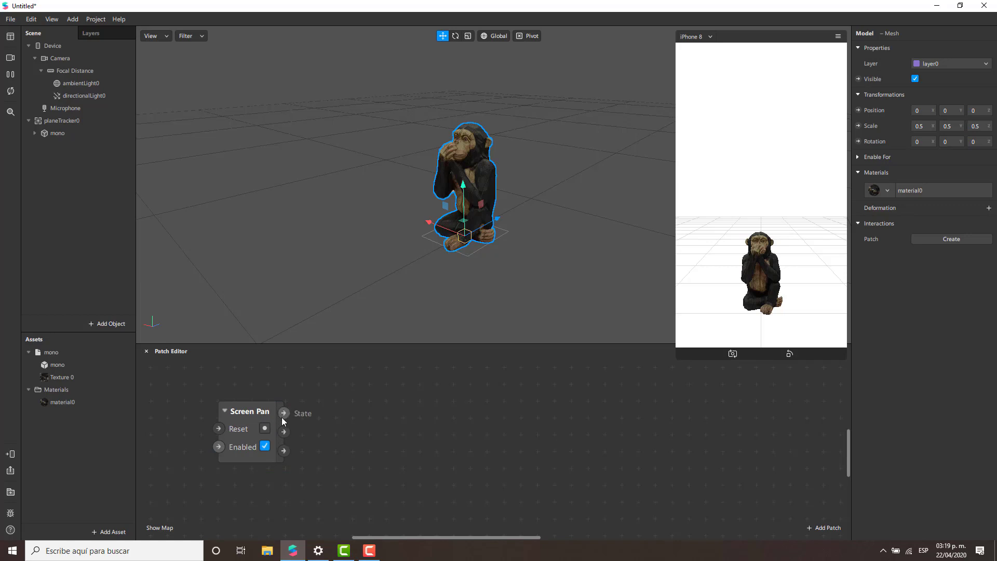
pyautogui.click(249, 410)
pyautogui.rightClick(248, 409)
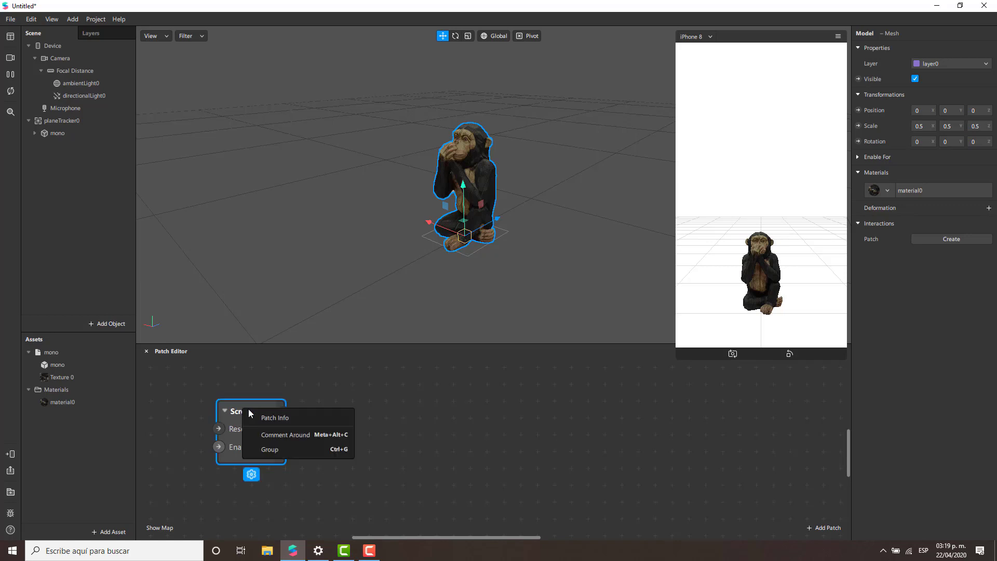
pyautogui.click(260, 413)
pyautogui.scroll(-3, 222, 348)
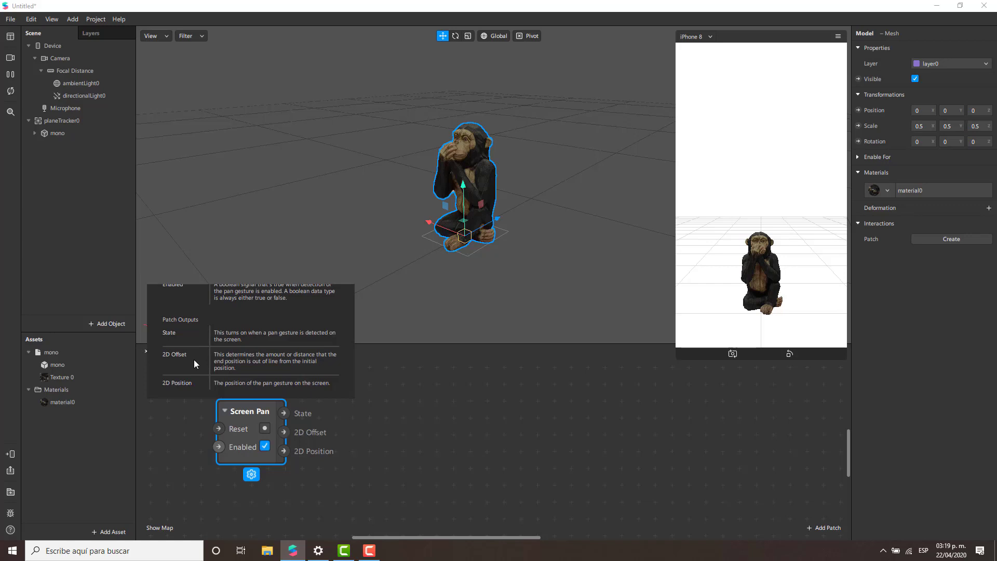
pyautogui.click(397, 406)
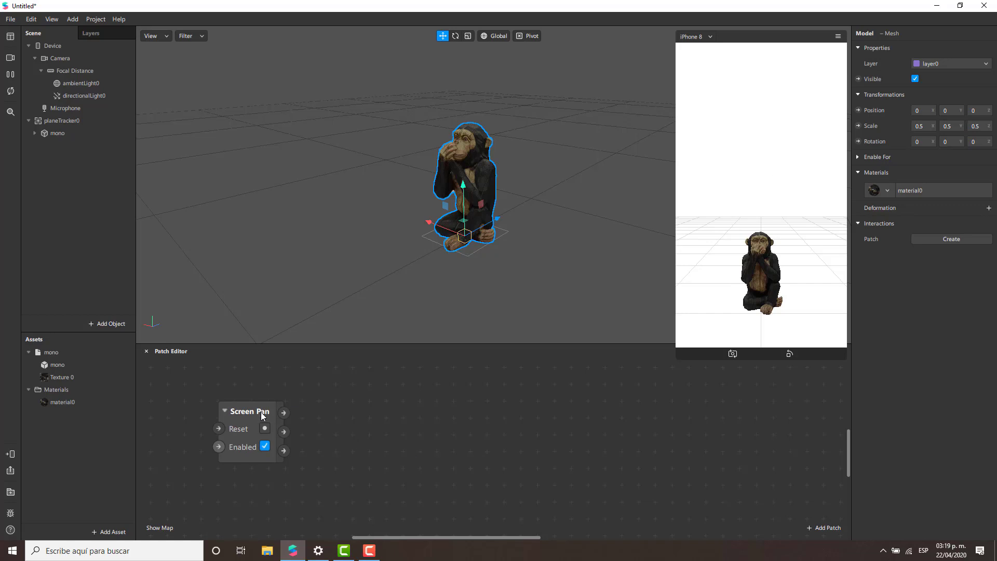
pyautogui.click(242, 410)
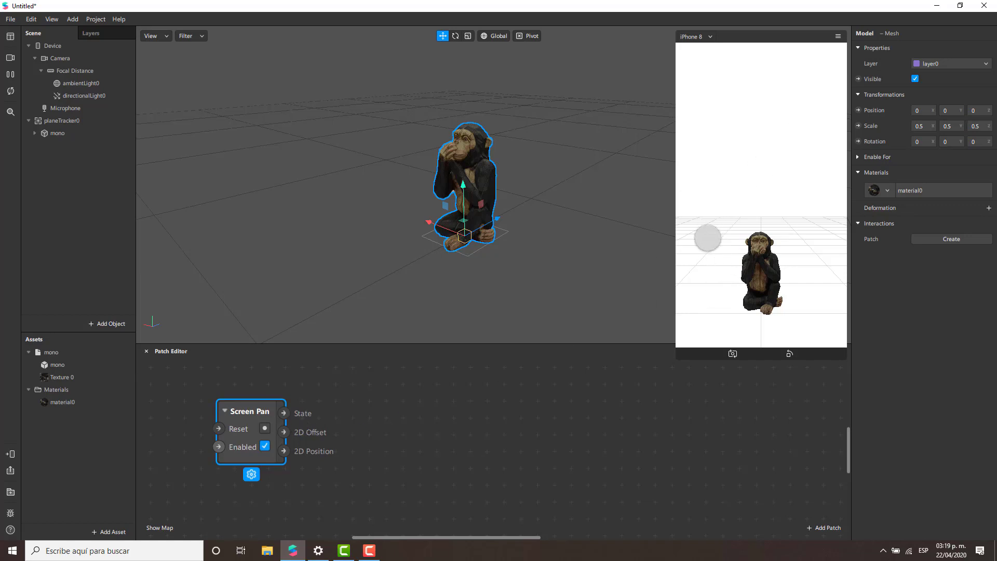
# - Add an Unpack patch and place it beside the Screen Pan patch
pyautogui.rightClick(365, 425)
pyautogui.write('Un')
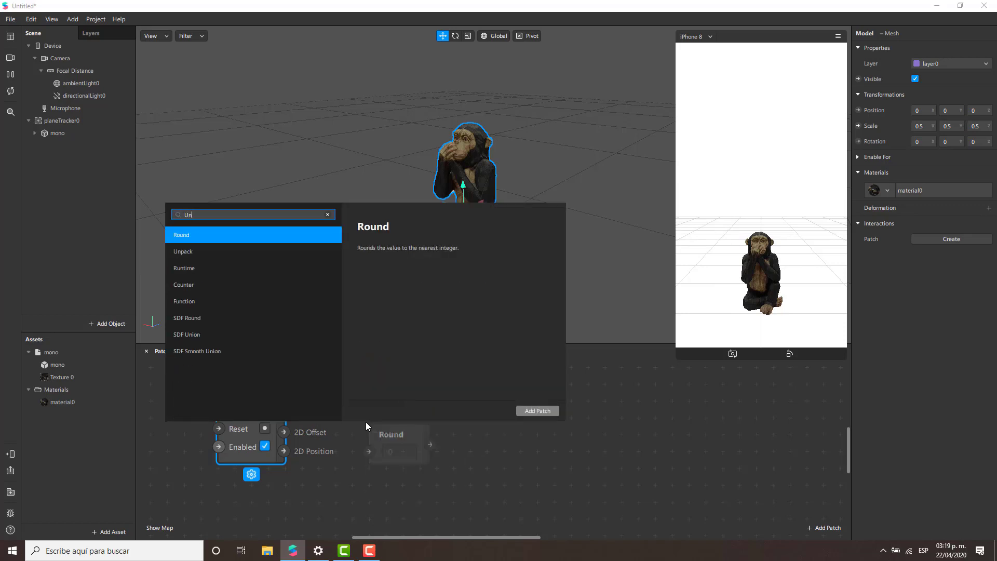
pyautogui.press('Down')
pyautogui.press('Return')
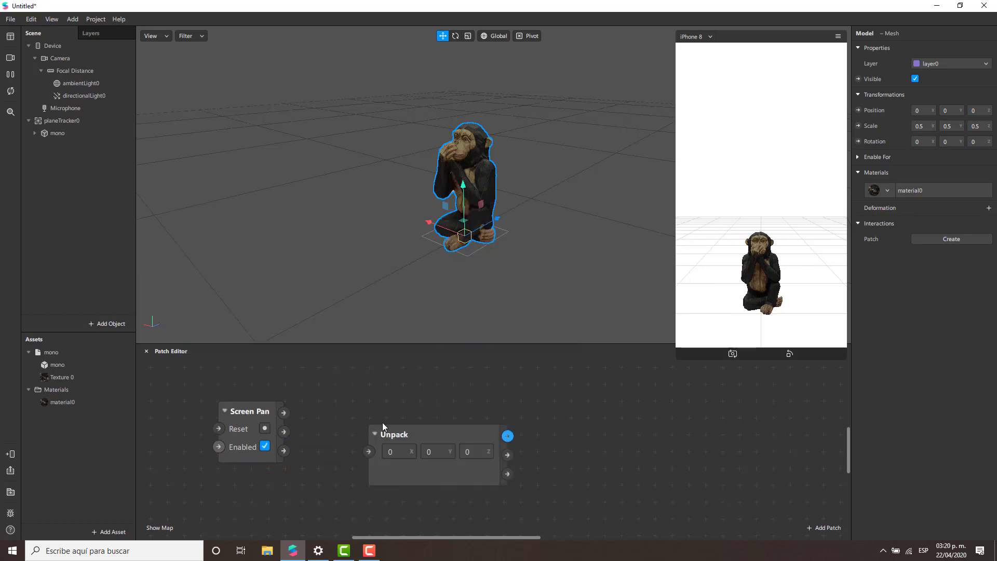
pyautogui.moveTo(421, 444); pyautogui.dragTo(405, 421)
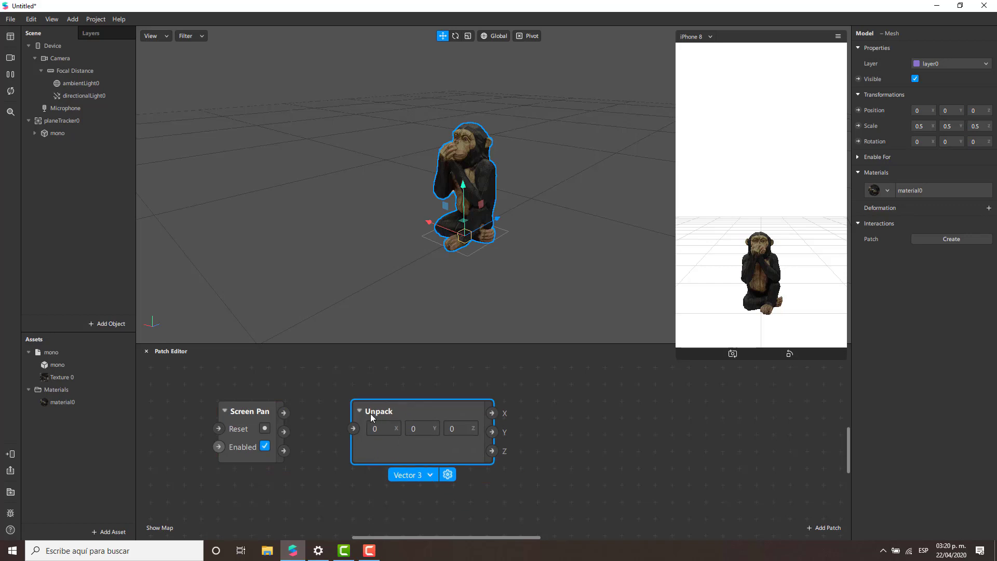
# - Set the Unpack patch to Vector 2 and connect Screen Pan's 2D Offset output to its input
pyautogui.click(430, 474)
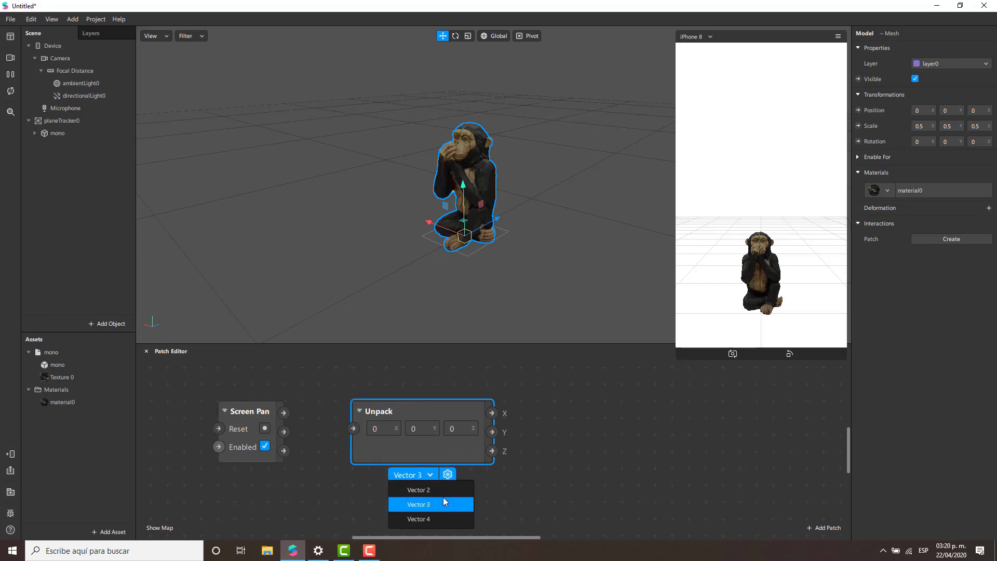
pyautogui.click(442, 490)
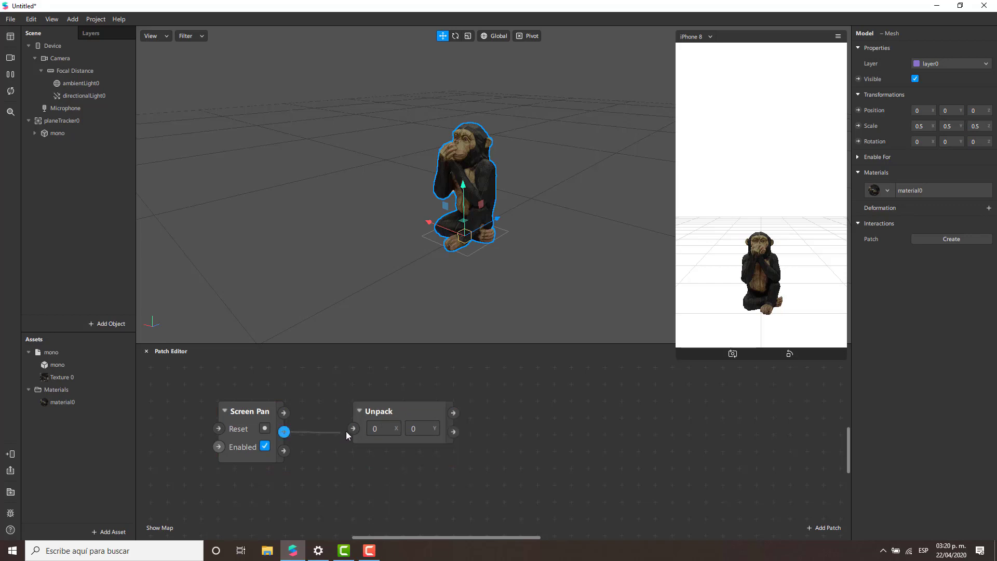
pyautogui.moveTo(346, 434); pyautogui.dragTo(353, 429)
pyautogui.click(401, 422)
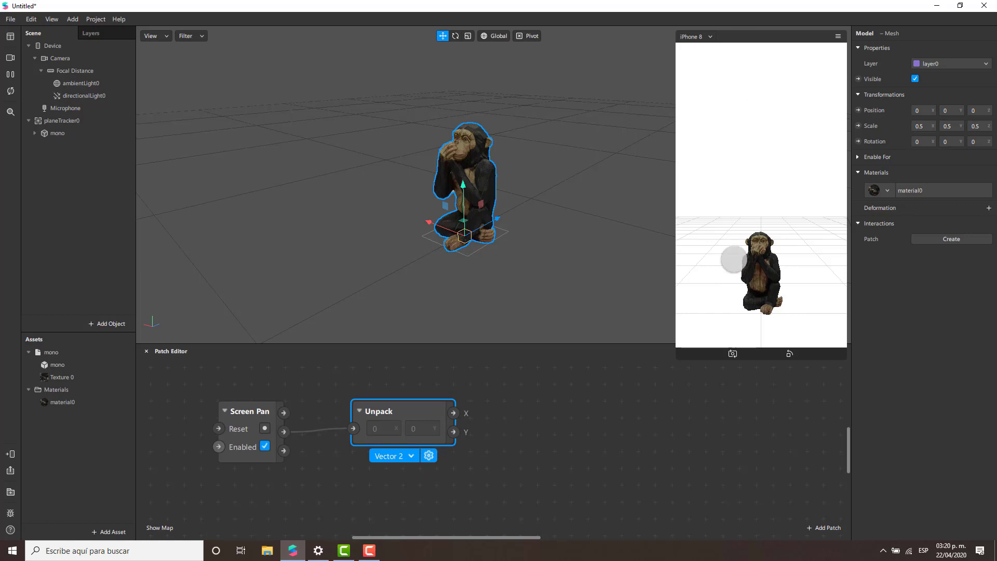
pyautogui.moveTo(396, 410); pyautogui.dragTo(380, 416)
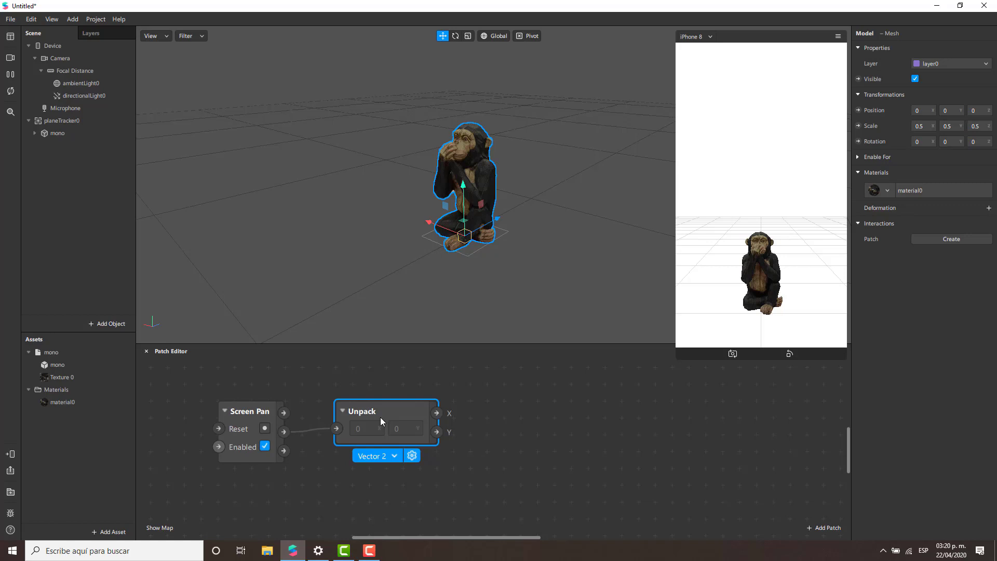
# - Add a Vector 3 Pack patch and place it to the right of the Unpack patch
pyautogui.click(576, 291)
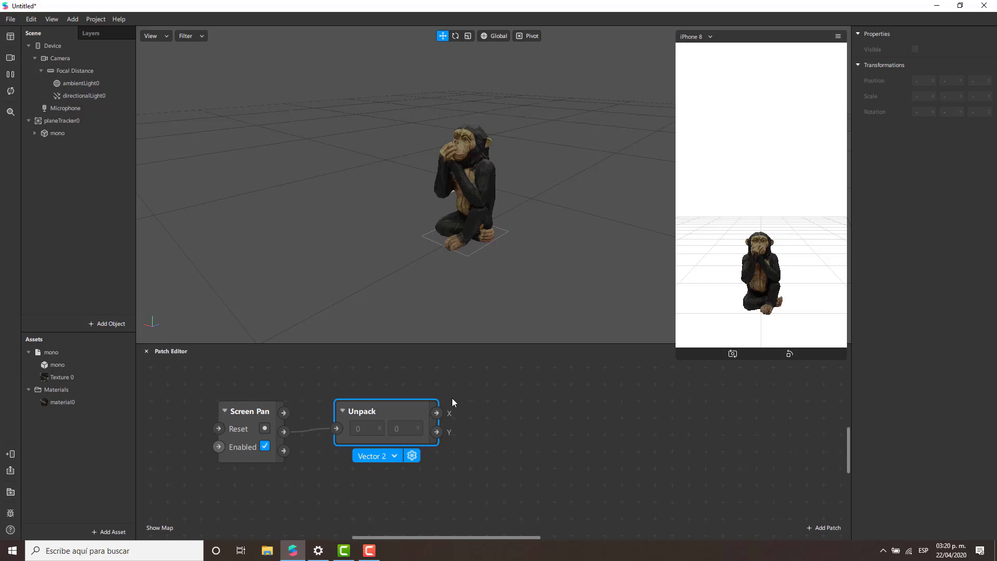
pyautogui.doubleClick(532, 409)
pyautogui.write('Pack')
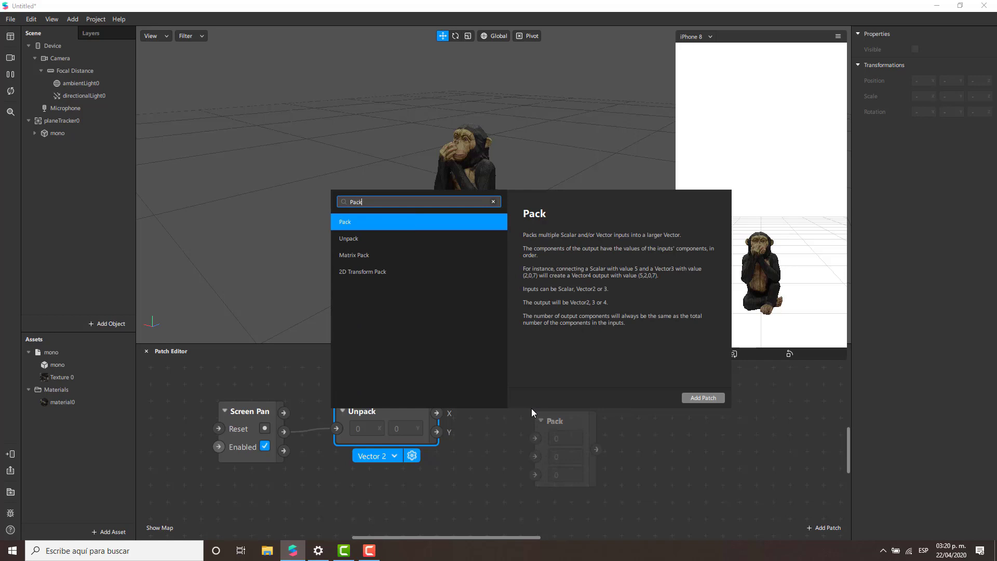
pyautogui.press('Return')
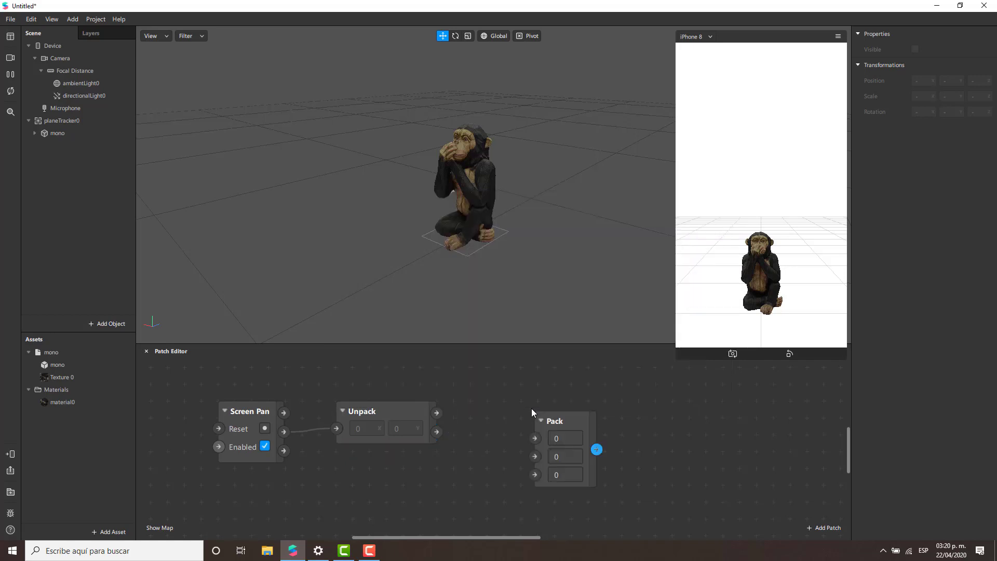
pyautogui.moveTo(578, 419); pyautogui.dragTo(541, 386)
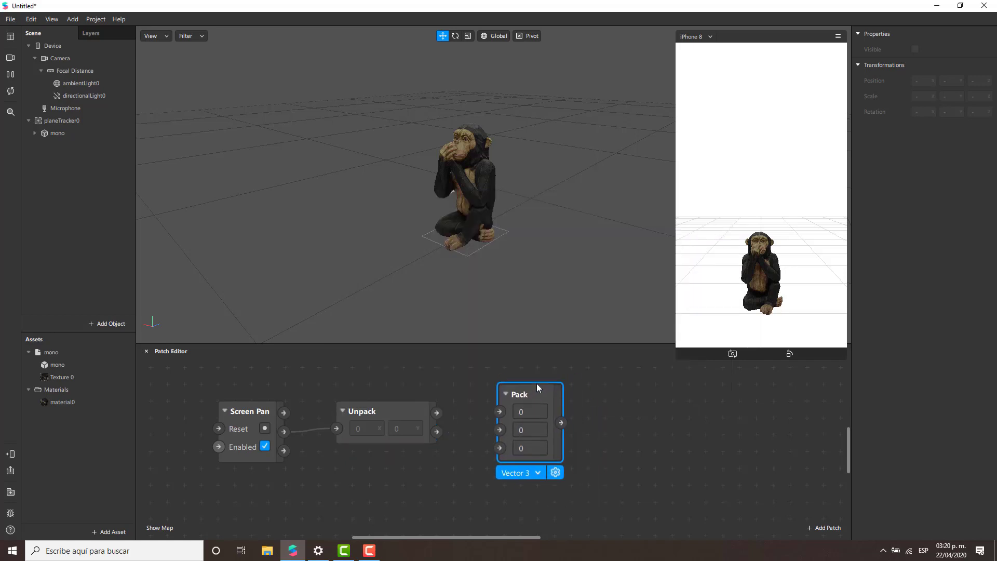
pyautogui.click(417, 413)
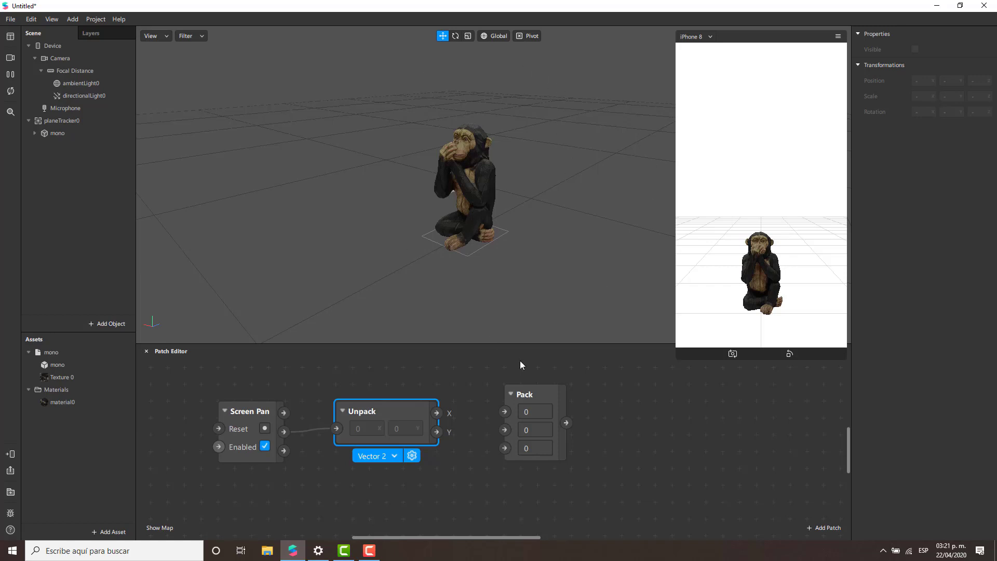
pyautogui.moveTo(537, 396)
pyautogui.mouseDown()
pyautogui.moveTo(568, 394)
pyautogui.moveTo(555, 394)
pyautogui.mouseUp()
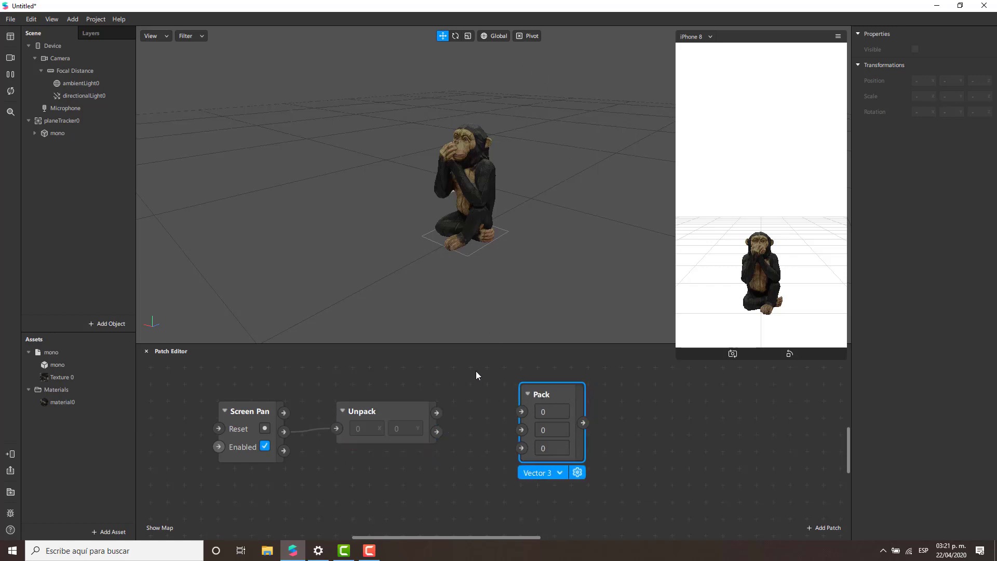
pyautogui.click(393, 410)
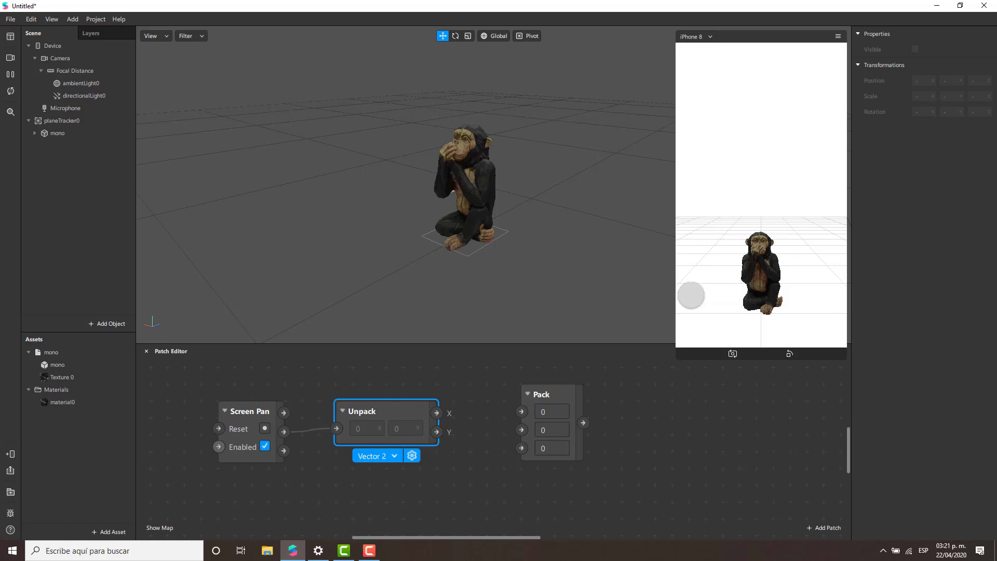
# - Connect Unpack's X output to Pack's first input and its Y output to Pack's third input, tidying the patch layout
pyautogui.click(447, 228)
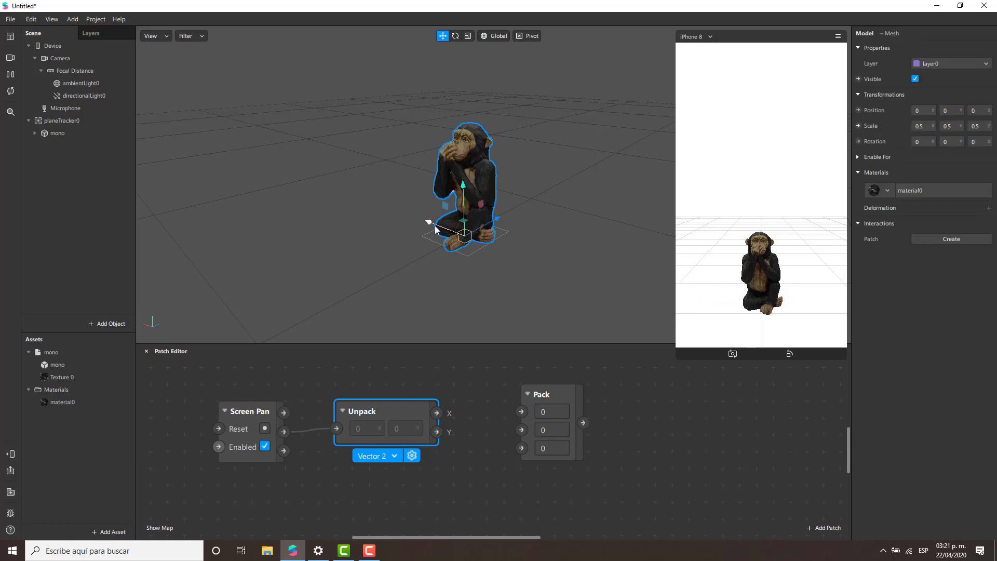
pyautogui.moveTo(435, 225)
pyautogui.mouseDown()
pyautogui.moveTo(371, 202)
pyautogui.moveTo(524, 251)
pyautogui.moveTo(386, 213)
pyautogui.moveTo(470, 236)
pyautogui.moveTo(435, 222)
pyautogui.mouseUp()
pyautogui.moveTo(437, 413); pyautogui.dragTo(521, 413)
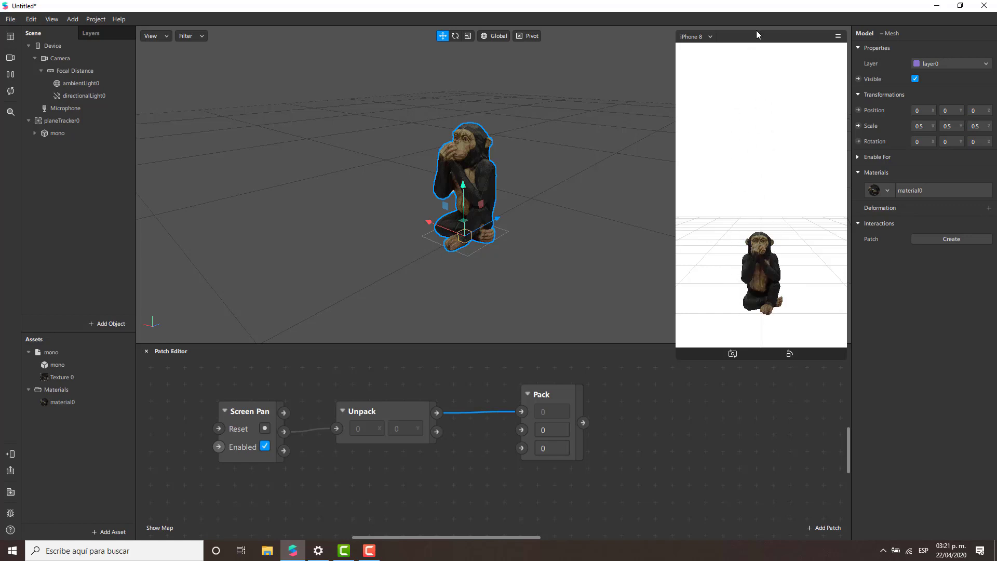
pyautogui.click(531, 234)
pyautogui.click(478, 192)
pyautogui.moveTo(494, 221)
pyautogui.mouseDown()
pyautogui.moveTo(621, 151)
pyautogui.moveTo(443, 248)
pyautogui.moveTo(496, 223)
pyautogui.mouseUp()
pyautogui.moveTo(440, 432); pyautogui.dragTo(521, 447)
pyautogui.moveTo(254, 411); pyautogui.dragTo(237, 411)
pyautogui.moveTo(547, 397); pyautogui.dragTo(527, 407)
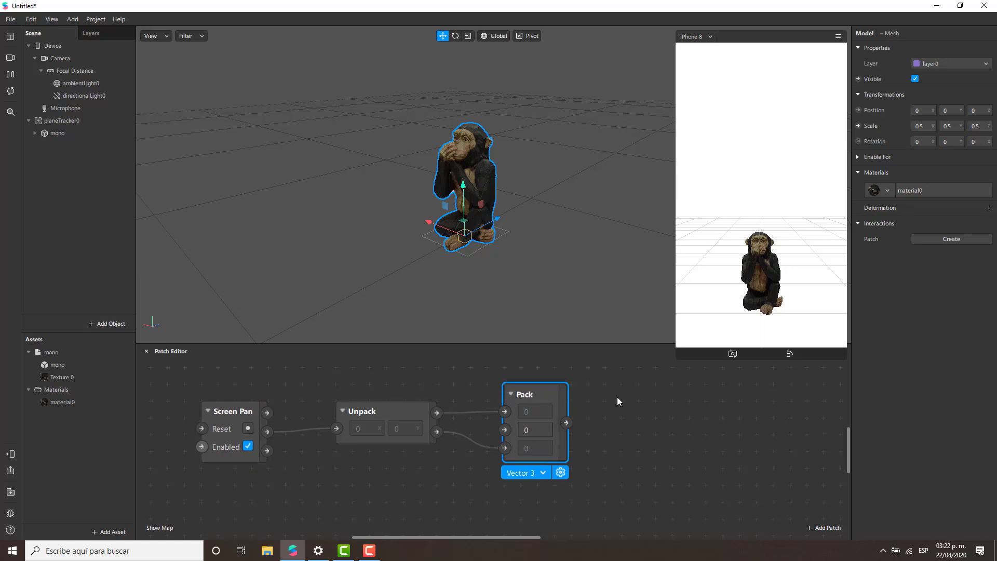
# - Create a 3D Position patch for the mono object, place it beside Pack, and connect Pack's output to it
pyautogui.doubleClick(640, 435)
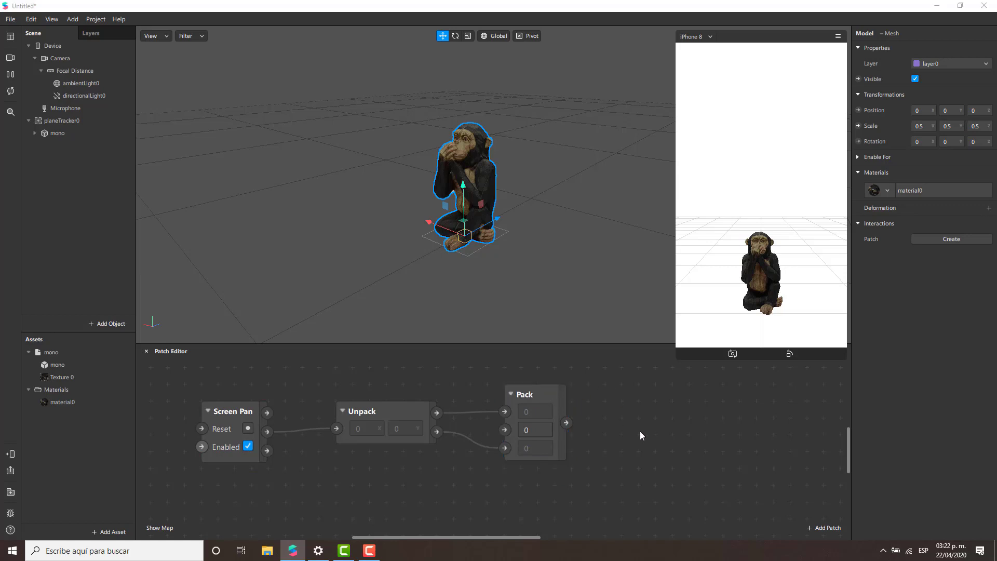
pyautogui.press('Escape')
pyautogui.click(255, 219)
pyautogui.click(74, 131)
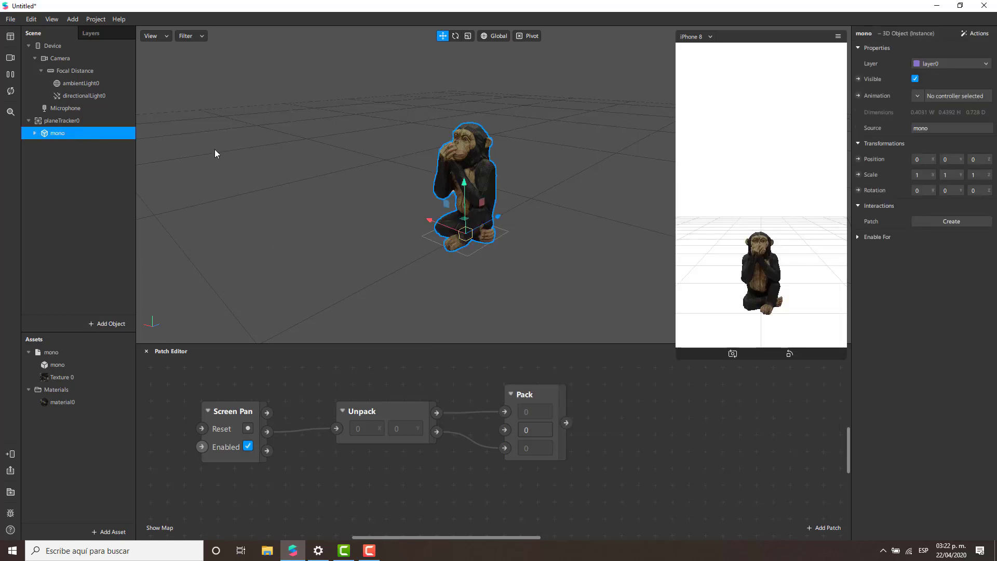
pyautogui.click(857, 159)
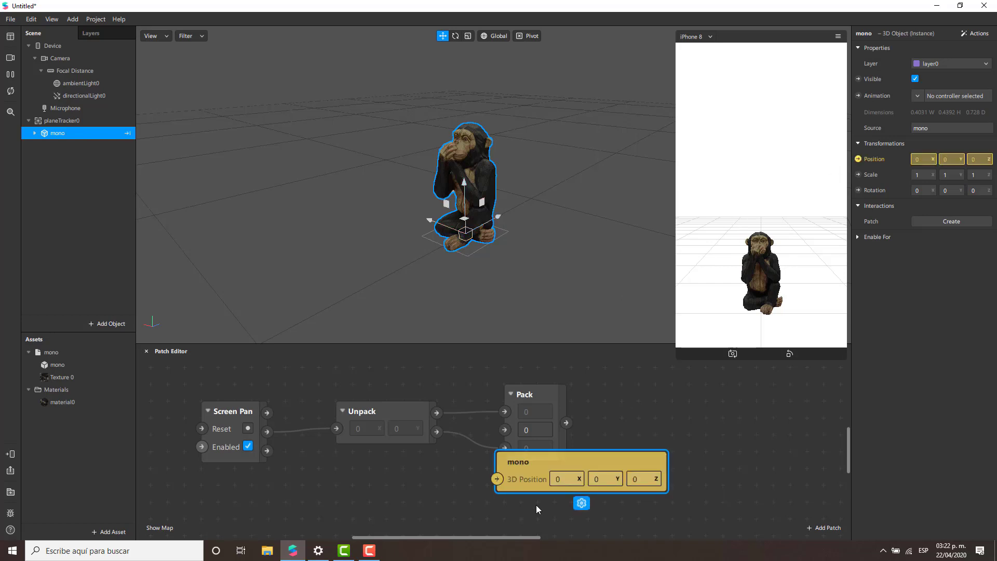
pyautogui.moveTo(523, 463); pyautogui.dragTo(647, 410)
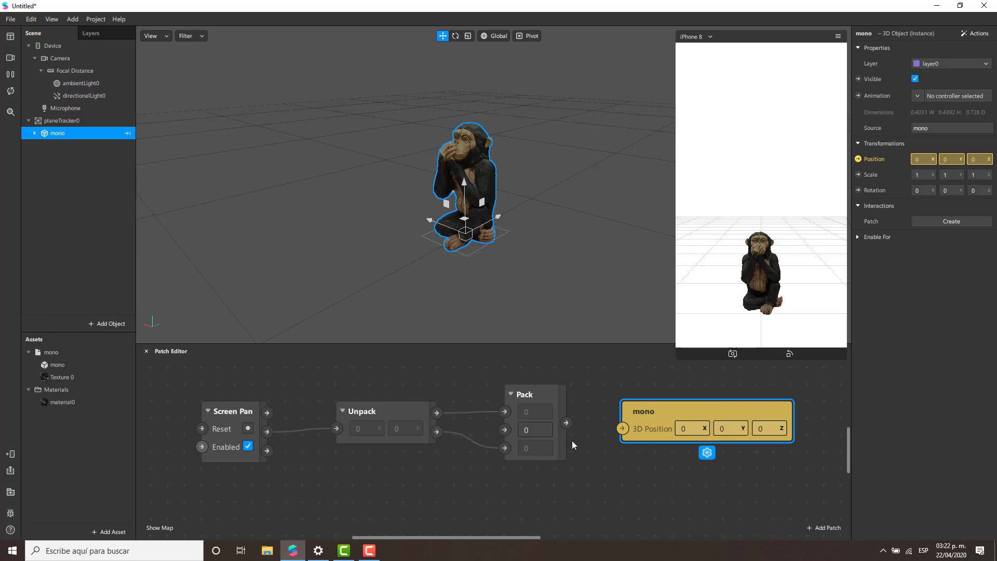
pyautogui.click(565, 422)
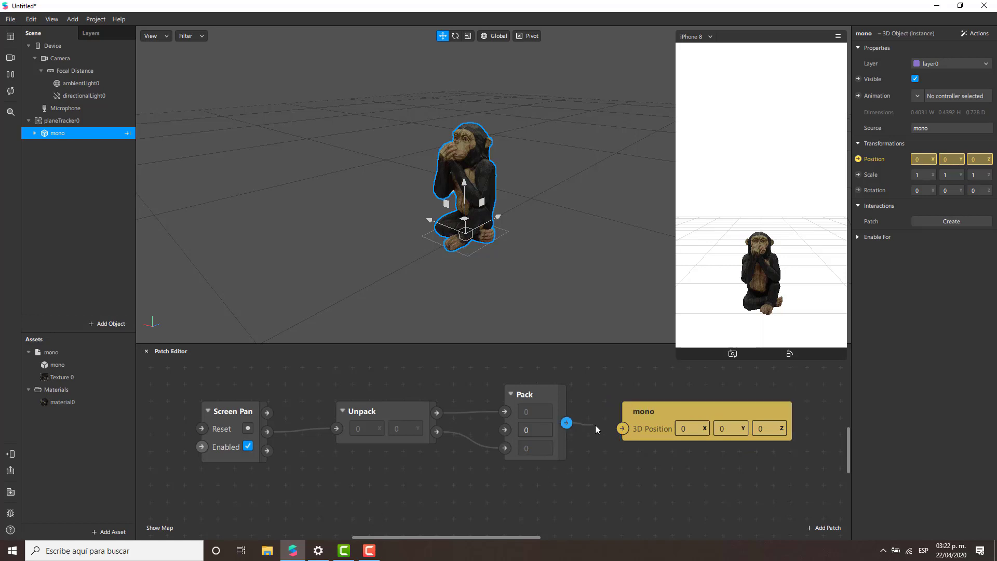
pyautogui.moveTo(618, 428); pyautogui.dragTo(648, 403)
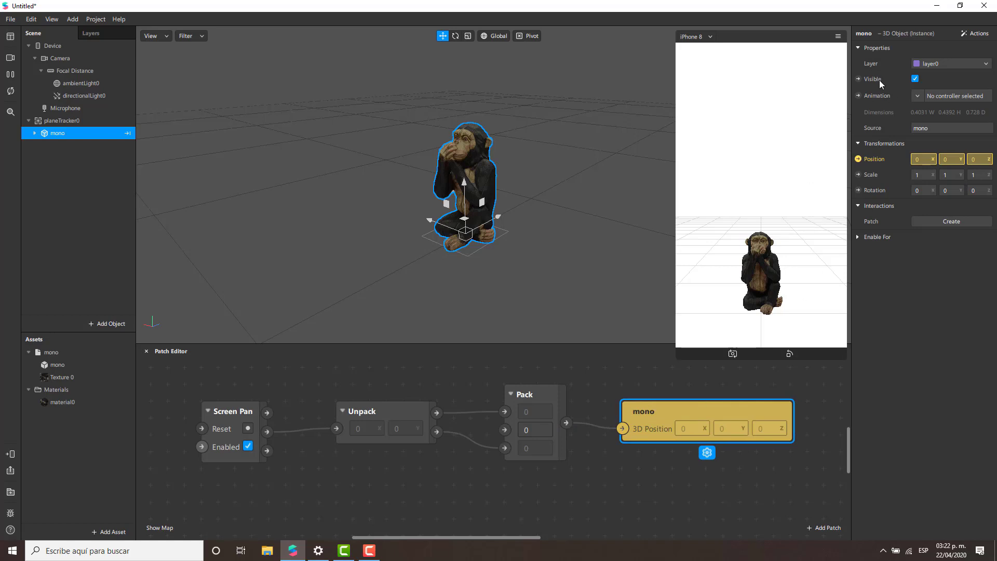
# - Test the pan gesture by swiping the monkey upward with simulated touch in the device preview
pyautogui.click(838, 36)
pyautogui.click(872, 63)
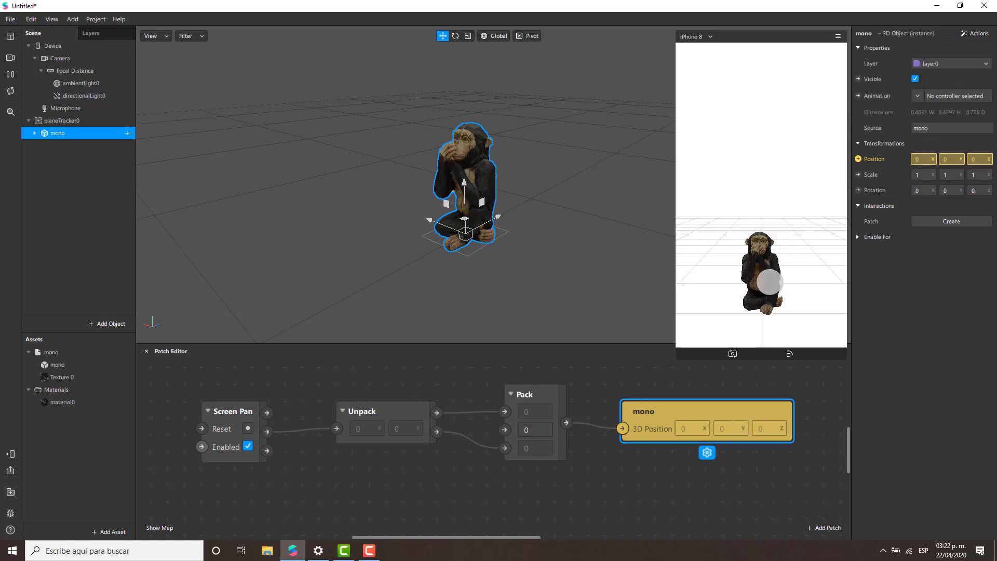
pyautogui.moveTo(763, 271); pyautogui.dragTo(783, 87)
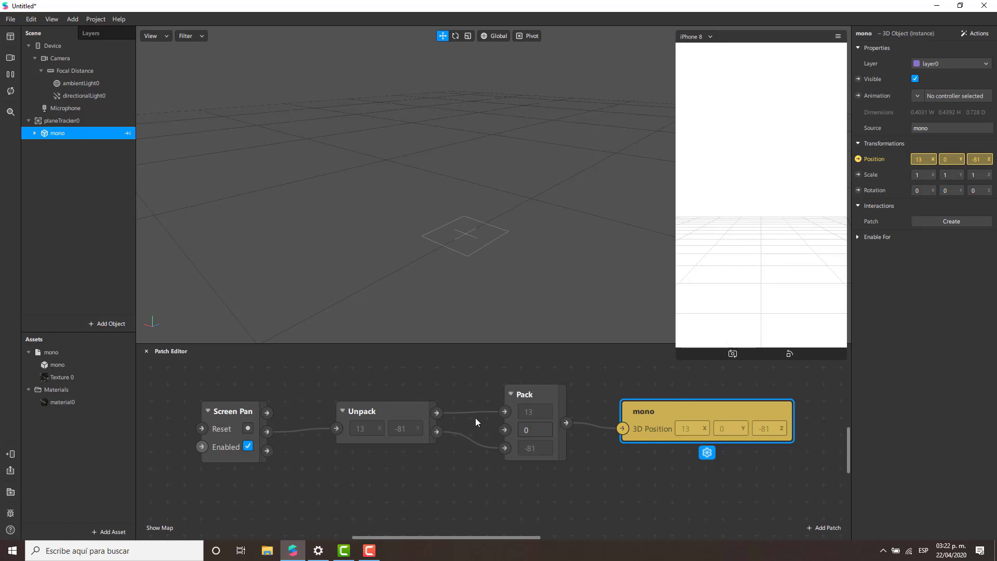
# - Spread the patches apart to leave a wide gap between Screen Pan and Unpack
pyautogui.moveTo(712, 409); pyautogui.dragTo(749, 406)
pyautogui.moveTo(536, 396); pyautogui.dragTo(571, 396)
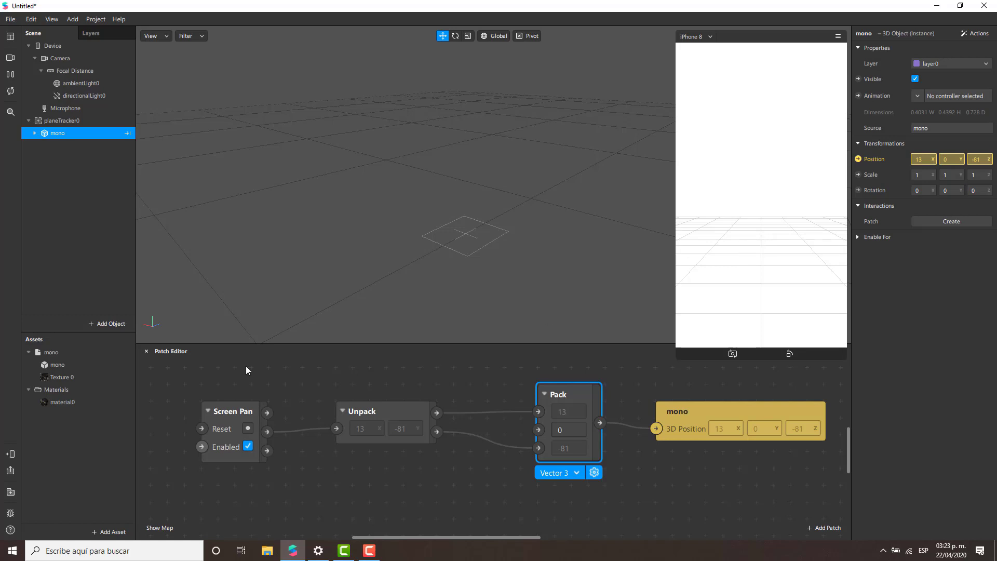
pyautogui.moveTo(220, 412); pyautogui.dragTo(168, 414)
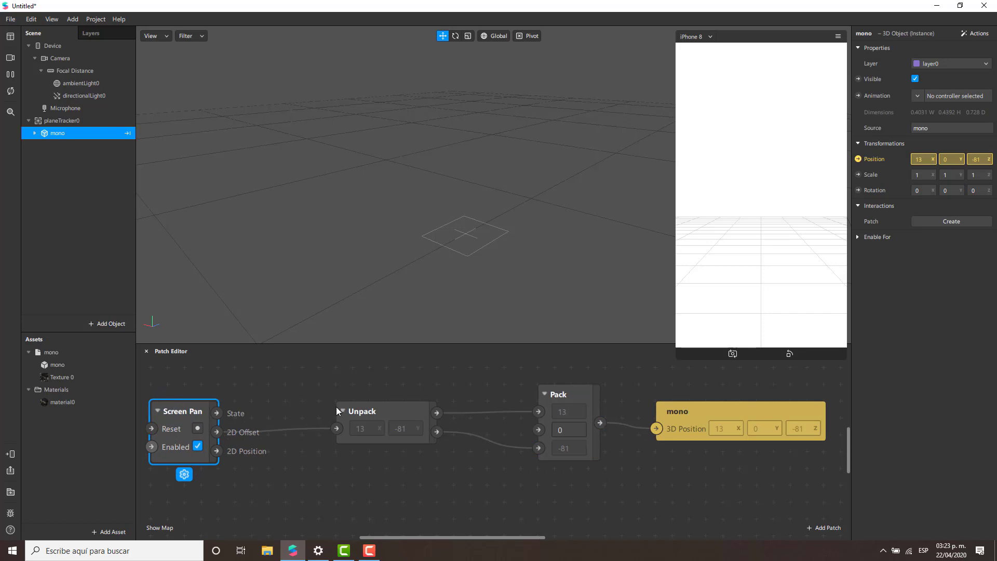
pyautogui.moveTo(390, 405); pyautogui.dragTo(465, 406)
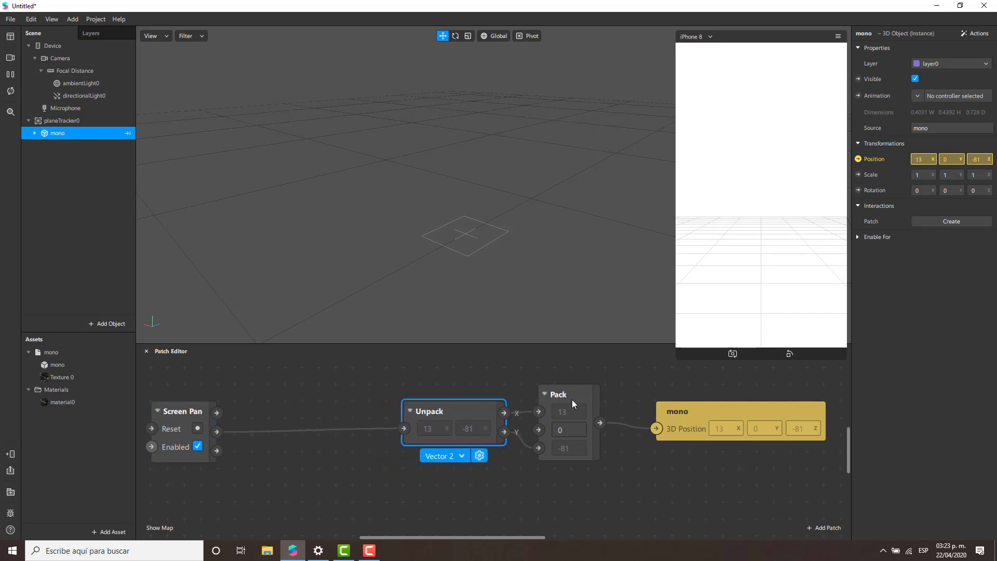
# - Shift Pack and Unpack away from Screen Pan and delete the connection between Screen Pan and Unpack
pyautogui.moveTo(572, 400); pyautogui.dragTo(613, 400)
pyautogui.moveTo(475, 410); pyautogui.dragTo(494, 410)
pyautogui.click(351, 429)
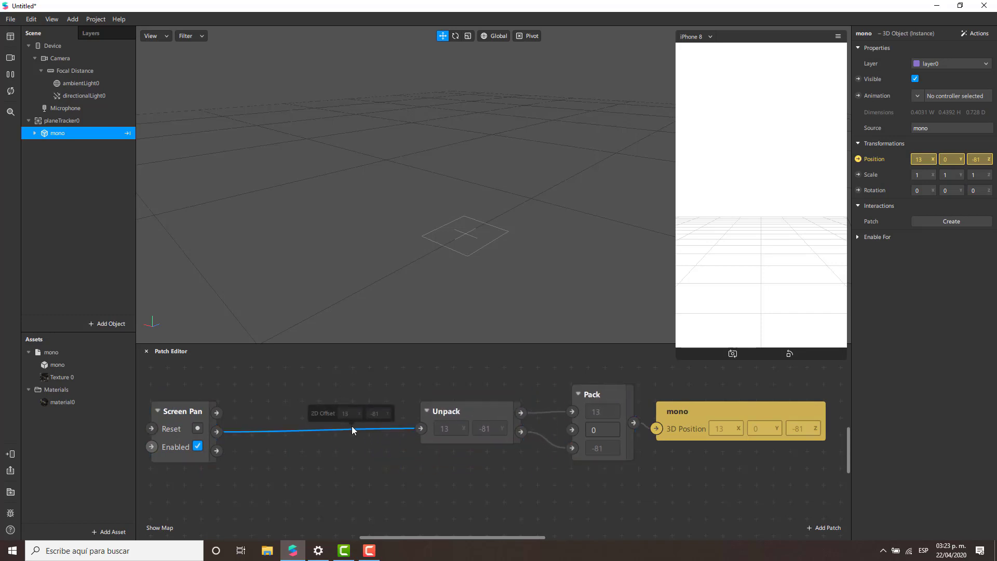
pyautogui.press('Delete')
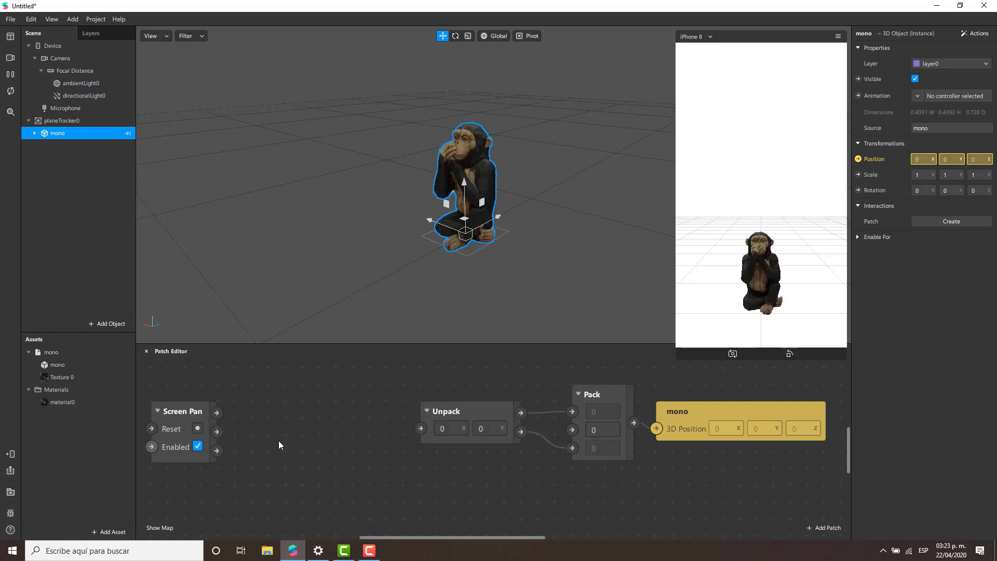
# - Add a Divide patch between Screen Pan and Unpack and set its type to Vector 2
pyautogui.rightClick(254, 432)
pyautogui.write('divi')
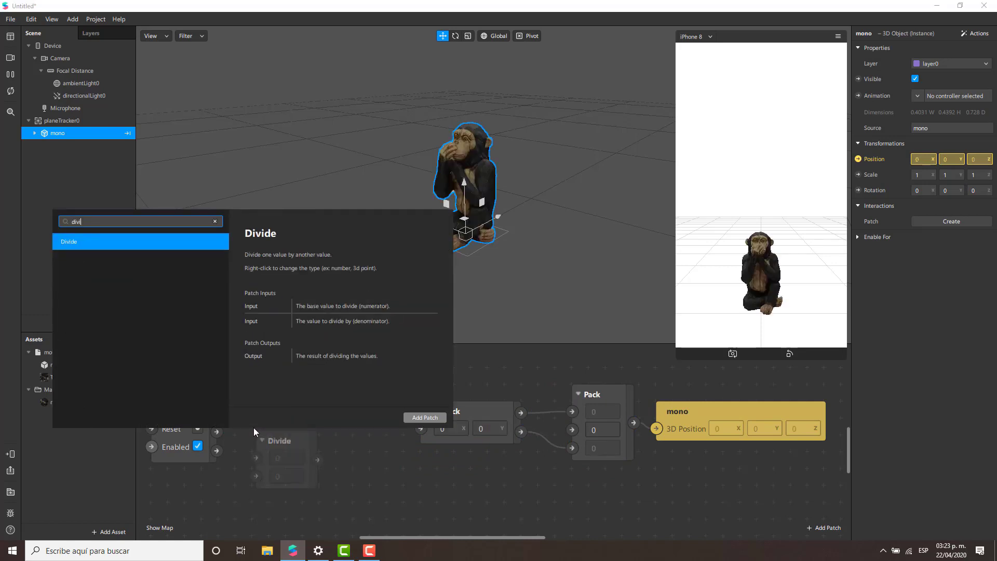
pyautogui.press('Return')
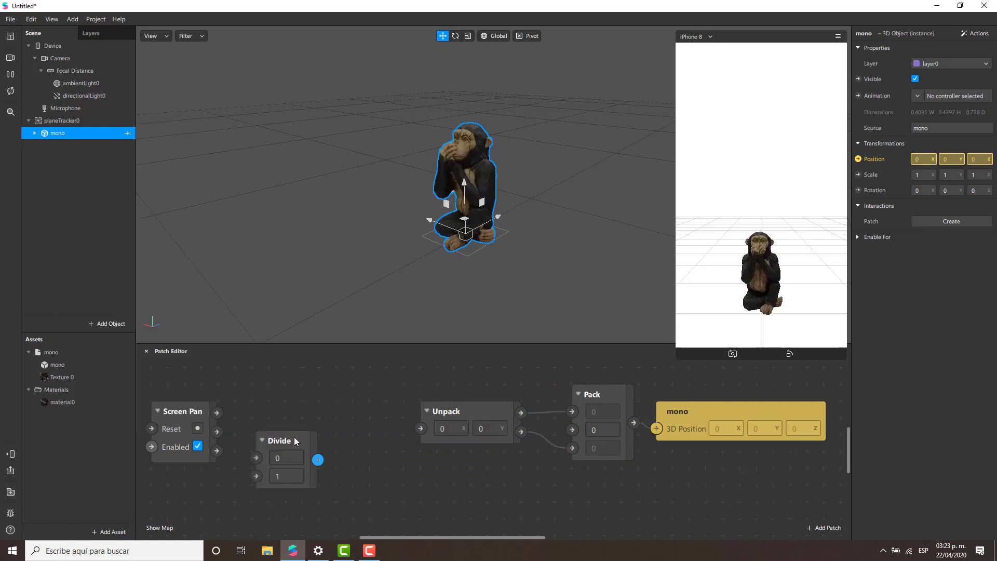
pyautogui.moveTo(293, 437); pyautogui.dragTo(290, 424)
pyautogui.click(293, 494)
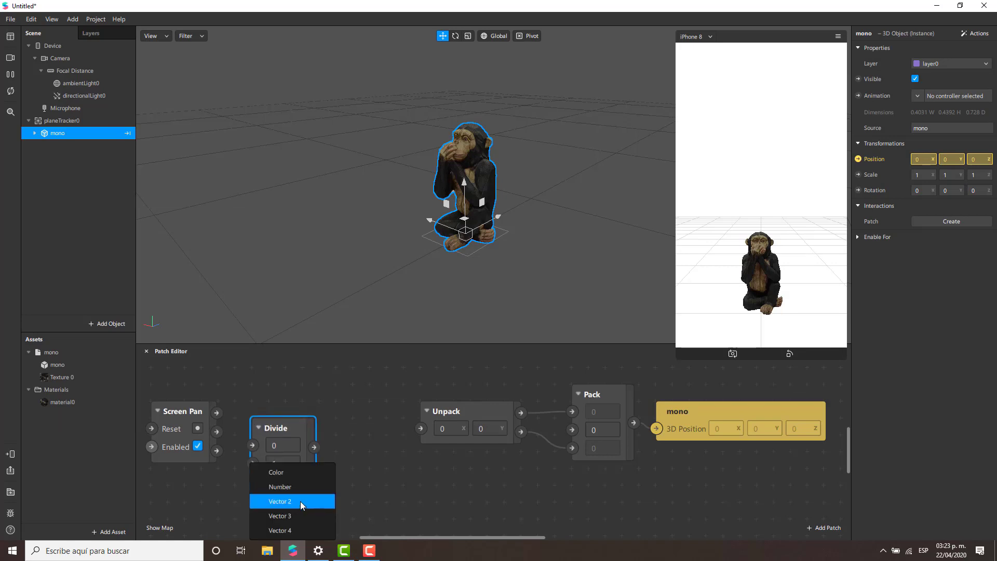
pyautogui.click(300, 500)
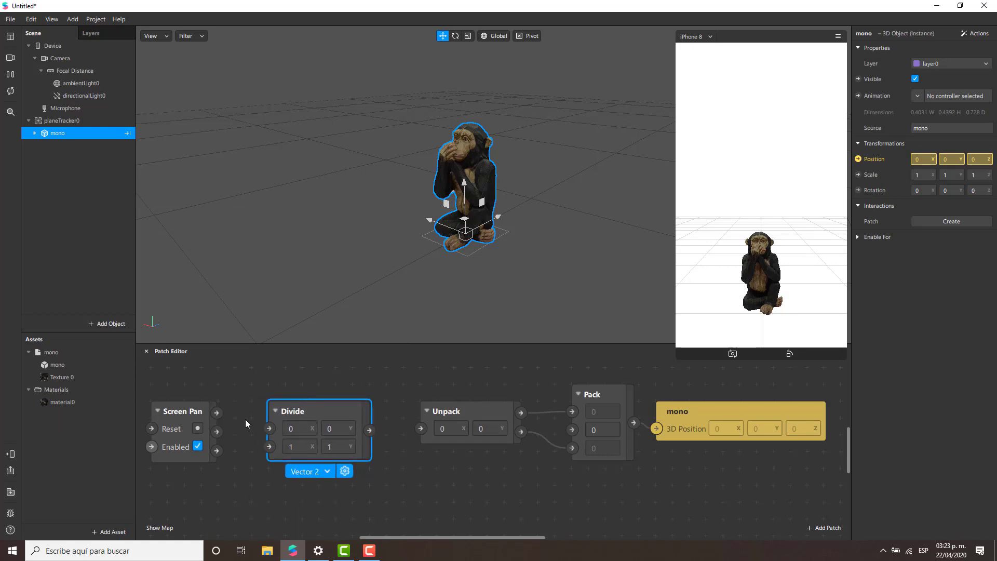
# - Connect Screen Pan's 2D Offset output to Divide's first input and set both divisor values, X and Y, to 2000
pyautogui.moveTo(217, 432); pyautogui.dragTo(269, 428)
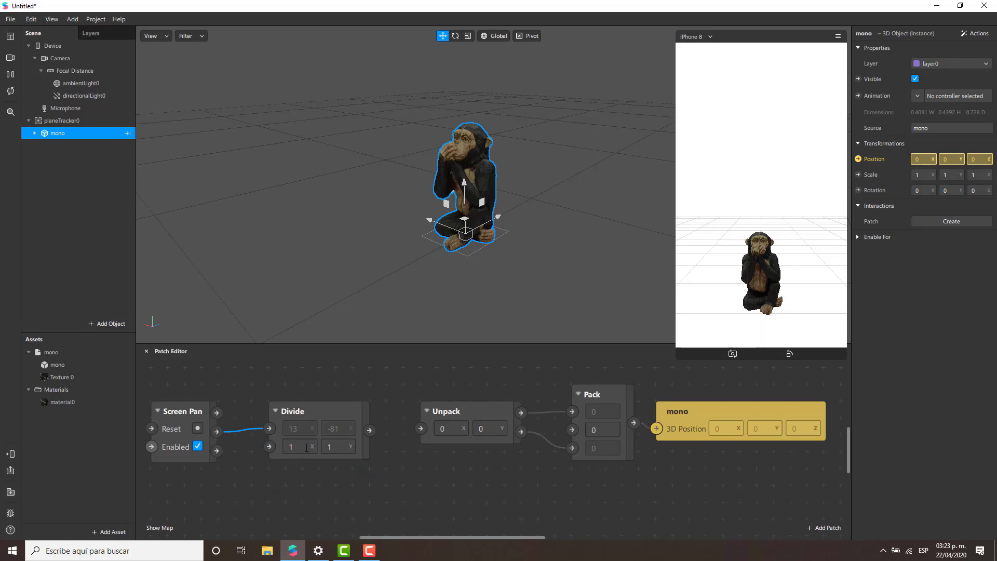
pyautogui.click(306, 447)
pyautogui.write('2000')
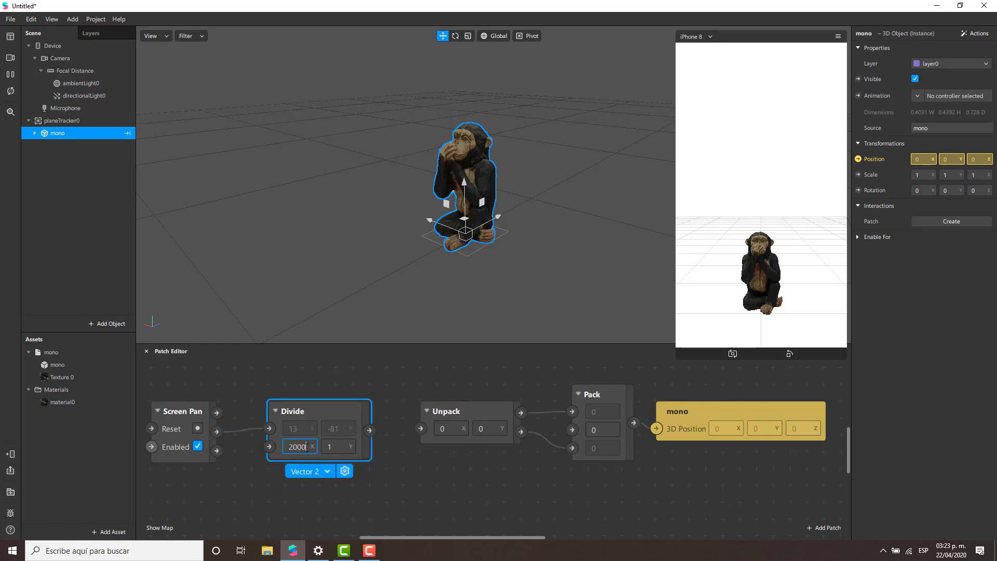
pyautogui.press('Return')
pyautogui.click(340, 447)
pyautogui.write('2,00')
pyautogui.write('00')
pyautogui.press('Return')
pyautogui.scroll(-2, 397, 443)
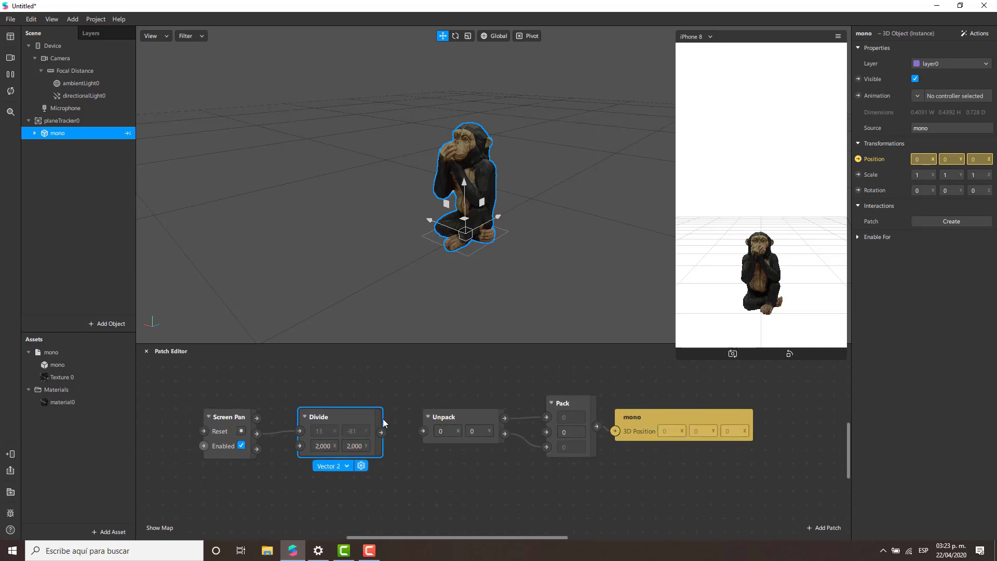
# - Move Divide closer to Screen Pan and connect its output to Unpack's input
pyautogui.click(444, 394)
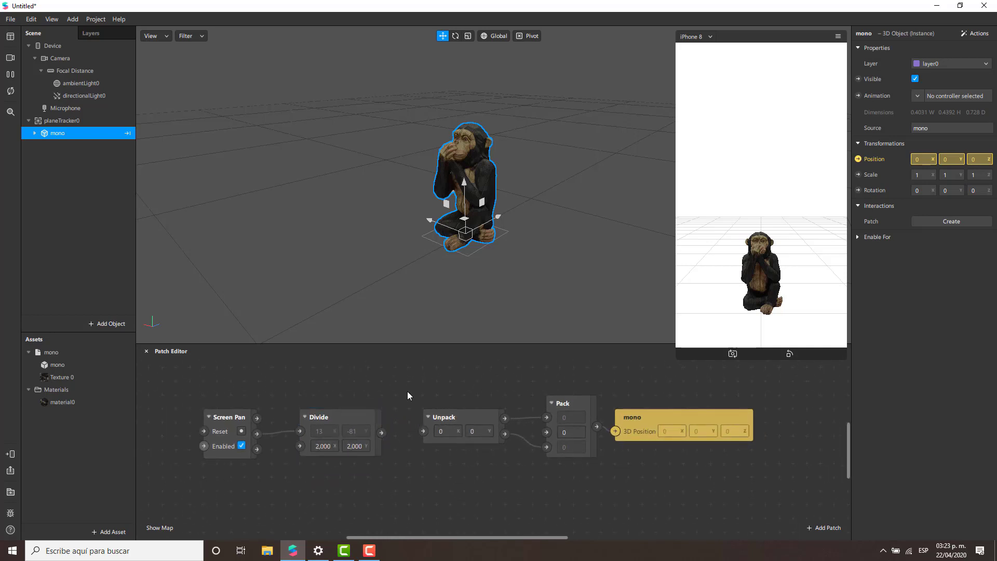
pyautogui.click(360, 417)
pyautogui.moveTo(362, 418); pyautogui.dragTo(388, 434)
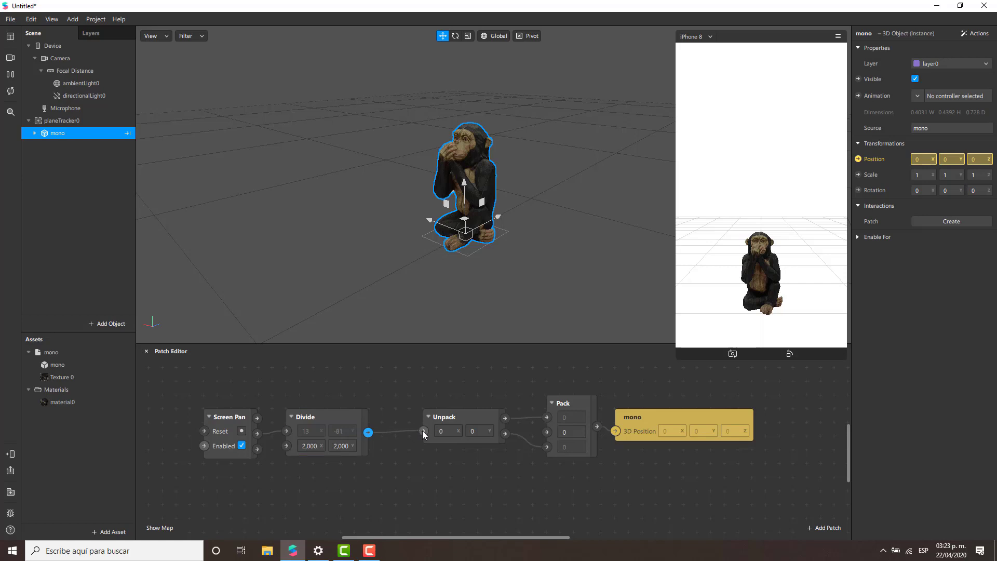
pyautogui.moveTo(422, 431); pyautogui.dragTo(422, 430)
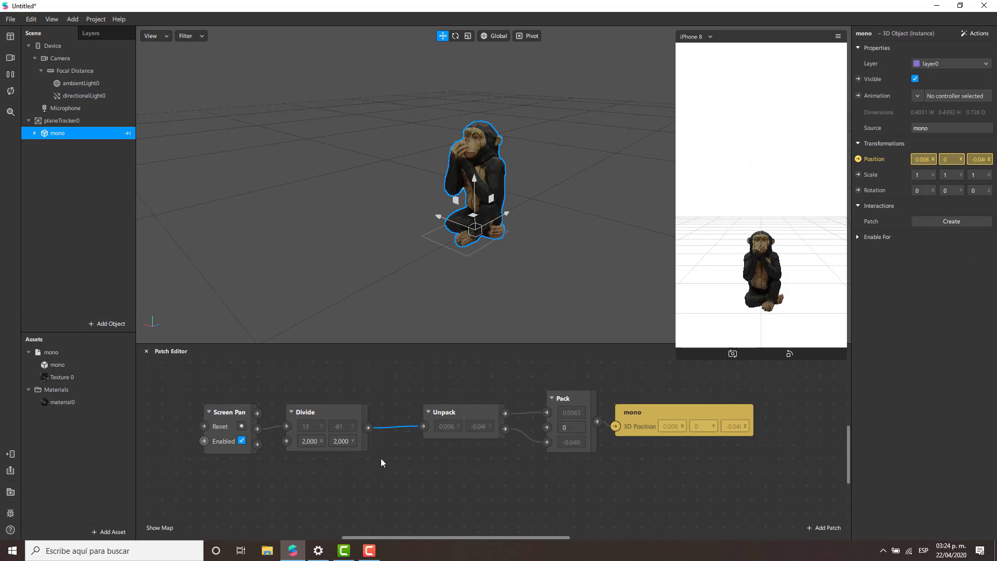
# - Add a Pulse patch before Screen Pan, switch it on and connect its Turned On output to Screen Pan's Reset input
pyautogui.scroll(-1, 381, 458)
pyautogui.moveTo(430, 538); pyautogui.dragTo(400, 538)
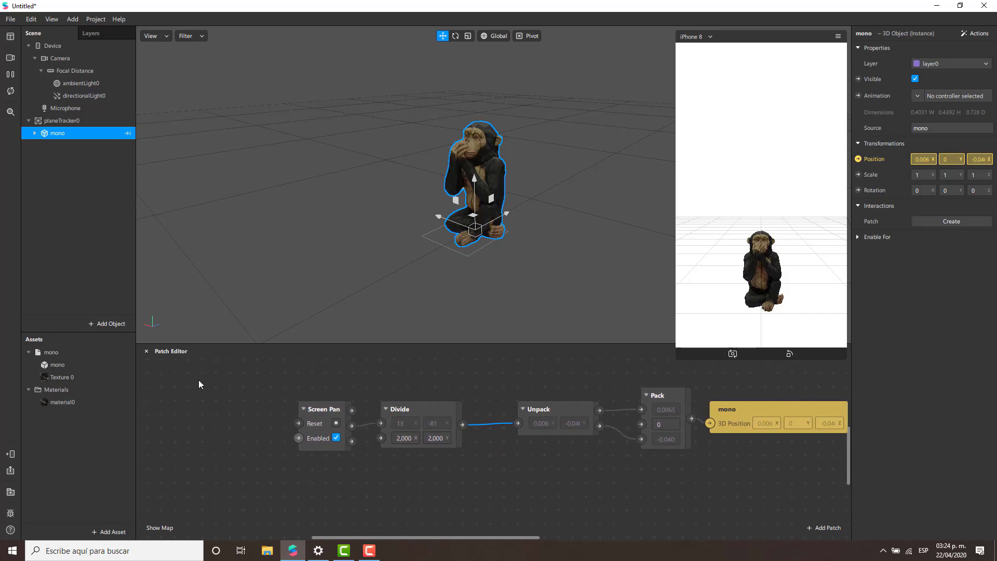
pyautogui.doubleClick(169, 388)
pyautogui.write('pul')
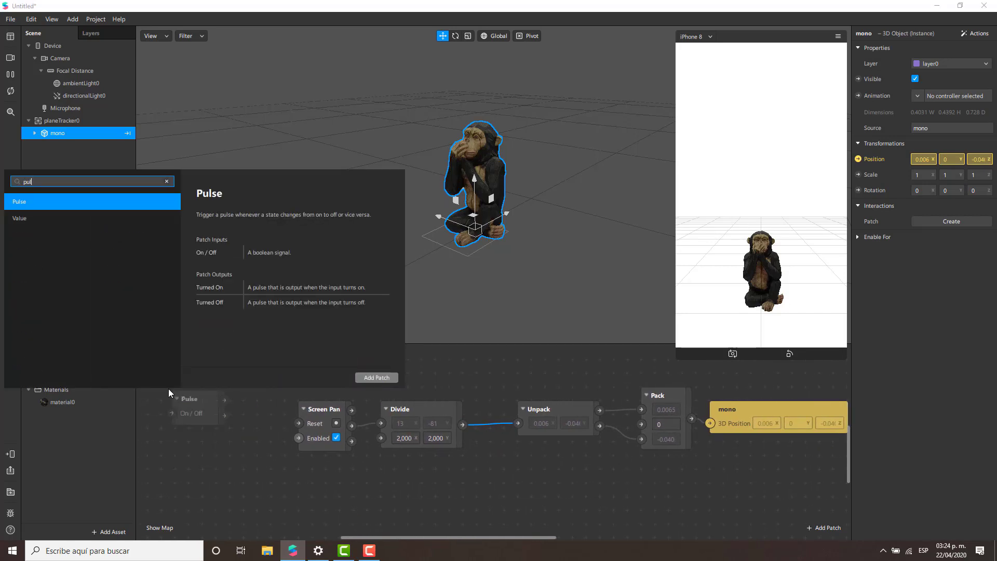
pyautogui.press('Return')
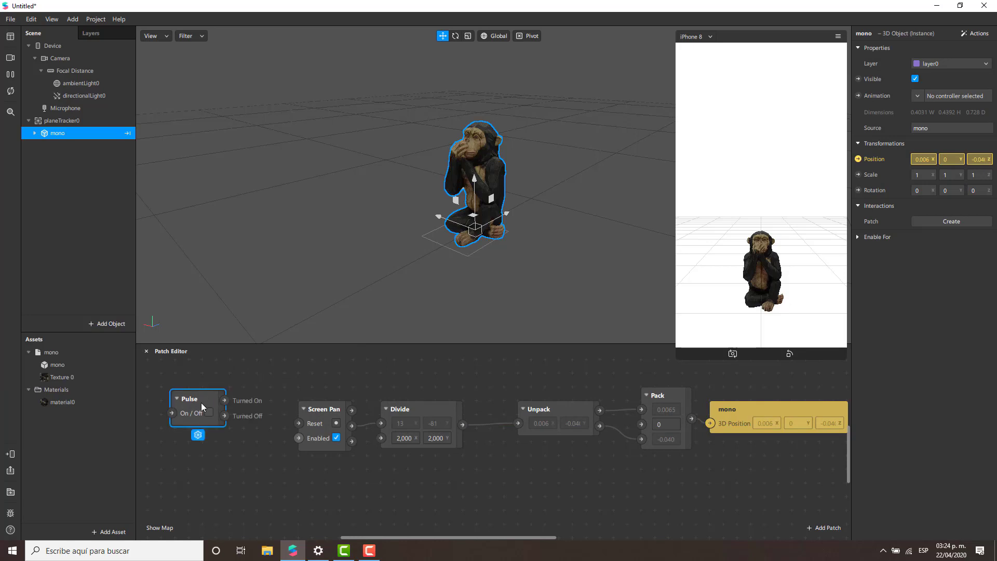
pyautogui.moveTo(201, 402); pyautogui.dragTo(191, 426)
pyautogui.click(200, 435)
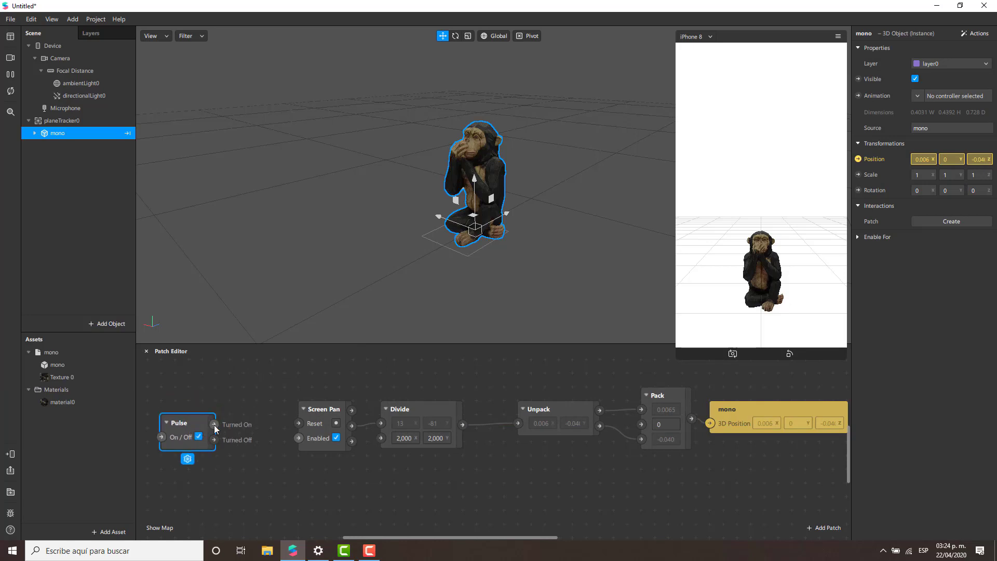
pyautogui.moveTo(214, 424); pyautogui.dragTo(298, 424)
# - Toggle the Pulse off and on to reset the pan offset, and delete the Pulse patch
pyautogui.click(199, 437)
pyautogui.click(199, 436)
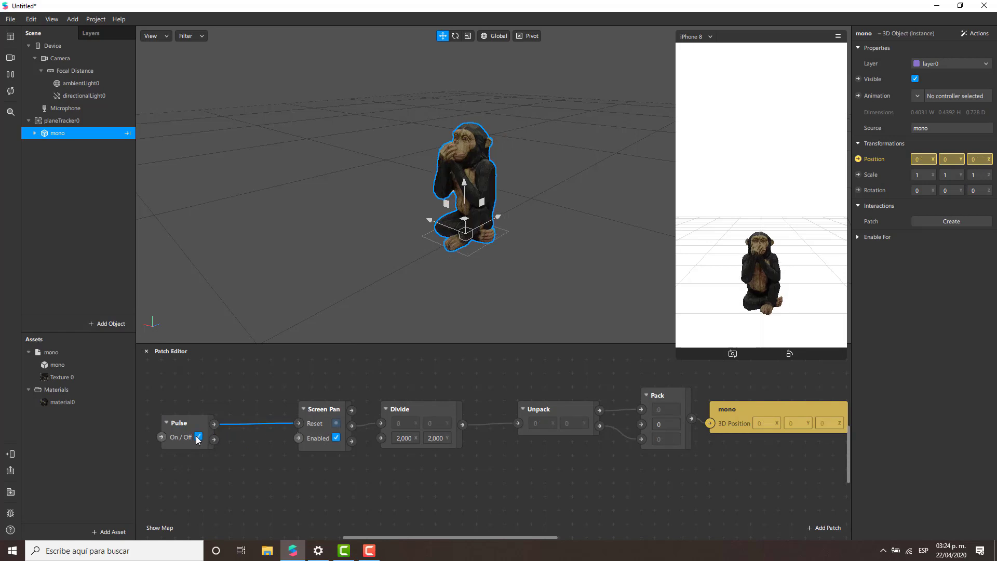
pyautogui.click(194, 428)
pyautogui.press('Delete')
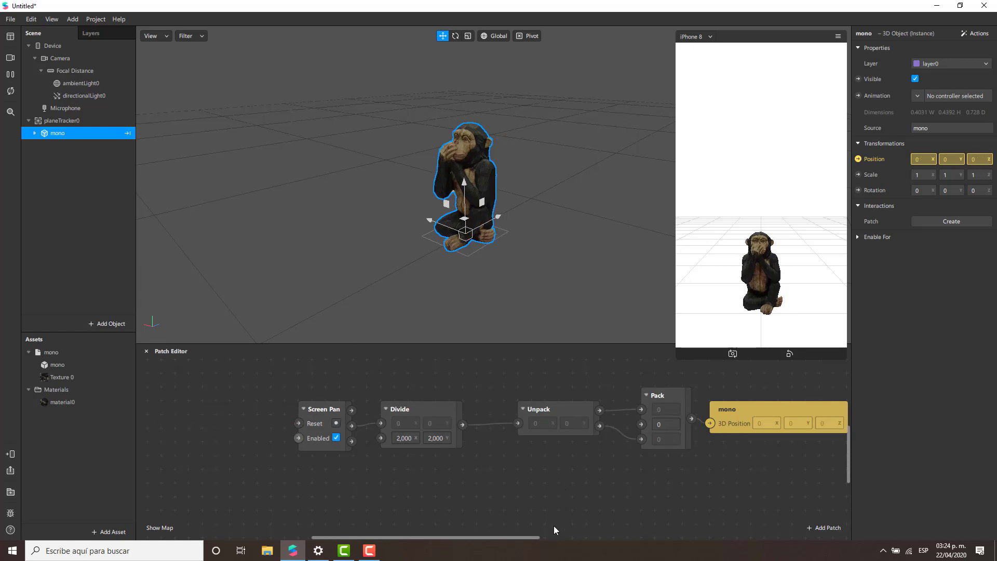
# - Pan the monkey slightly in the device preview and wire a new Pulse patch's Turned On output to Screen Pan's Reset
pyautogui.moveTo(507, 538)
pyautogui.mouseDown()
pyautogui.moveTo(544, 537)
pyautogui.moveTo(524, 537)
pyautogui.mouseUp()
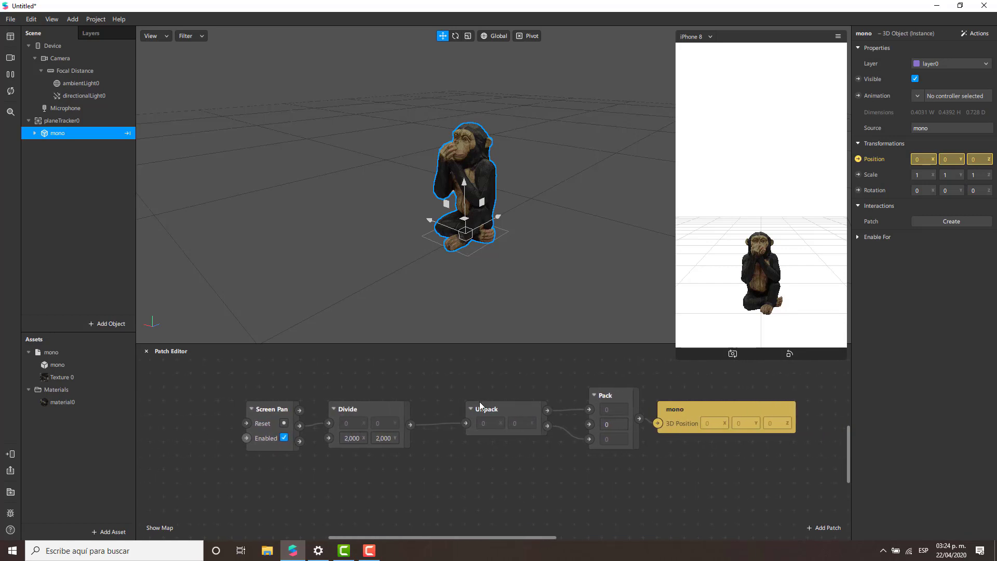
pyautogui.moveTo(745, 276)
pyautogui.mouseDown()
pyautogui.moveTo(763, 239)
pyautogui.moveTo(768, 285)
pyautogui.moveTo(750, 280)
pyautogui.moveTo(745, 138)
pyautogui.moveTo(746, 345)
pyautogui.moveTo(763, 334)
pyautogui.moveTo(690, 283)
pyautogui.moveTo(792, 297)
pyautogui.moveTo(765, 291)
pyautogui.moveTo(745, 76)
pyautogui.moveTo(759, 285)
pyautogui.mouseUp()
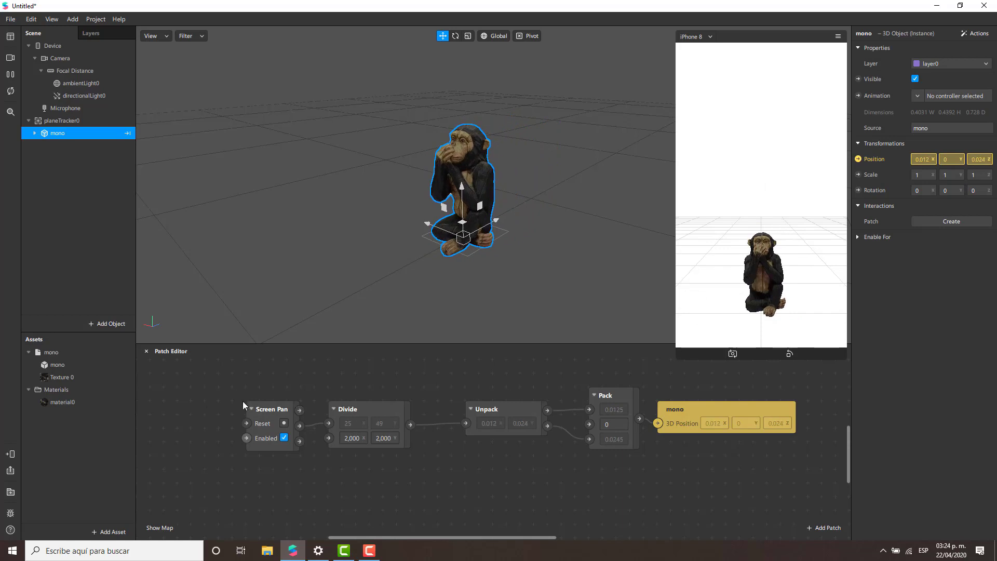
pyautogui.doubleClick(165, 406)
pyautogui.write('pulse')
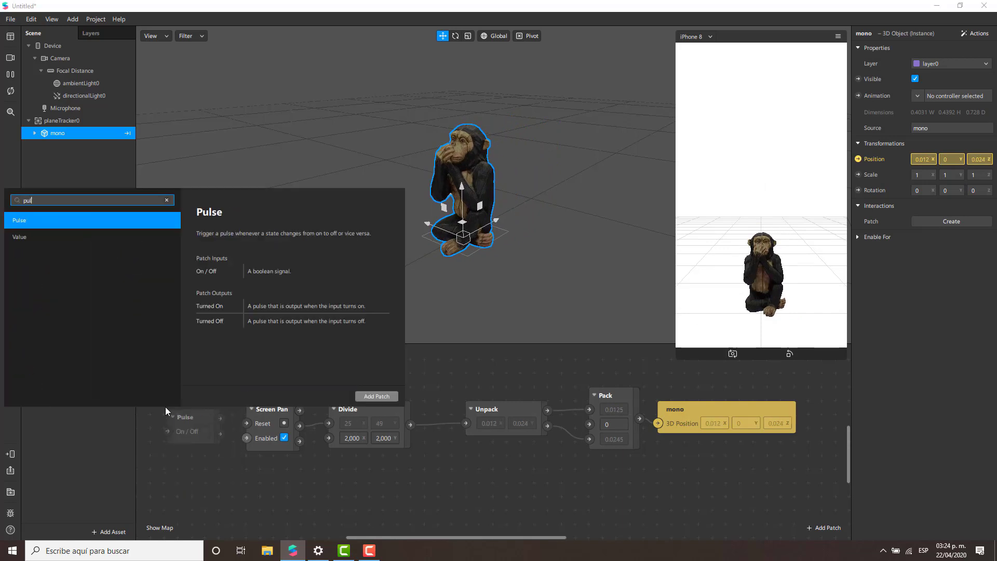
pyautogui.press('Return')
pyautogui.click(205, 430)
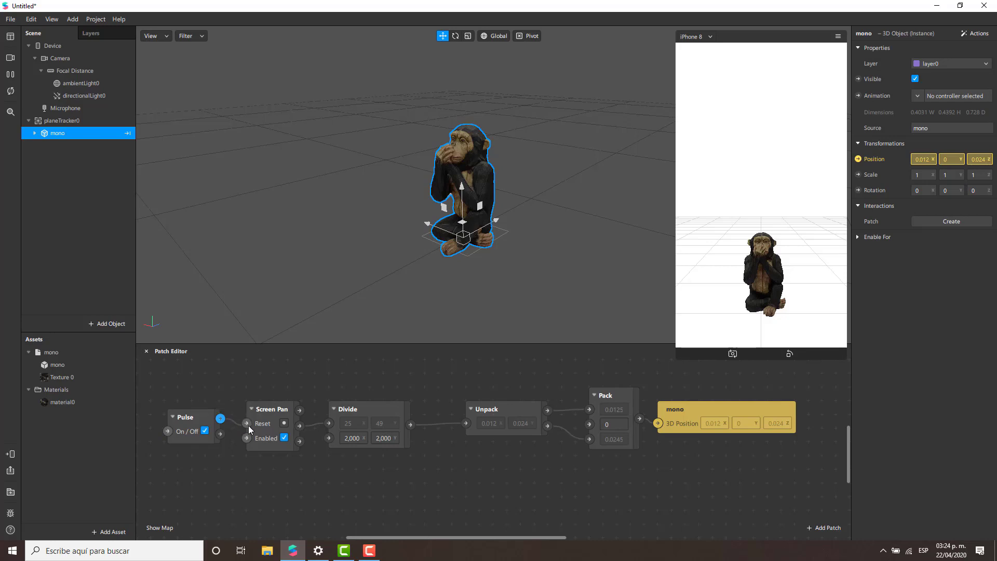
pyautogui.moveTo(248, 425); pyautogui.dragTo(246, 423)
# - Trigger the new Pulse to return the monkey to its origin, and remove the Pulse patch again
pyautogui.click(205, 430)
pyautogui.click(205, 431)
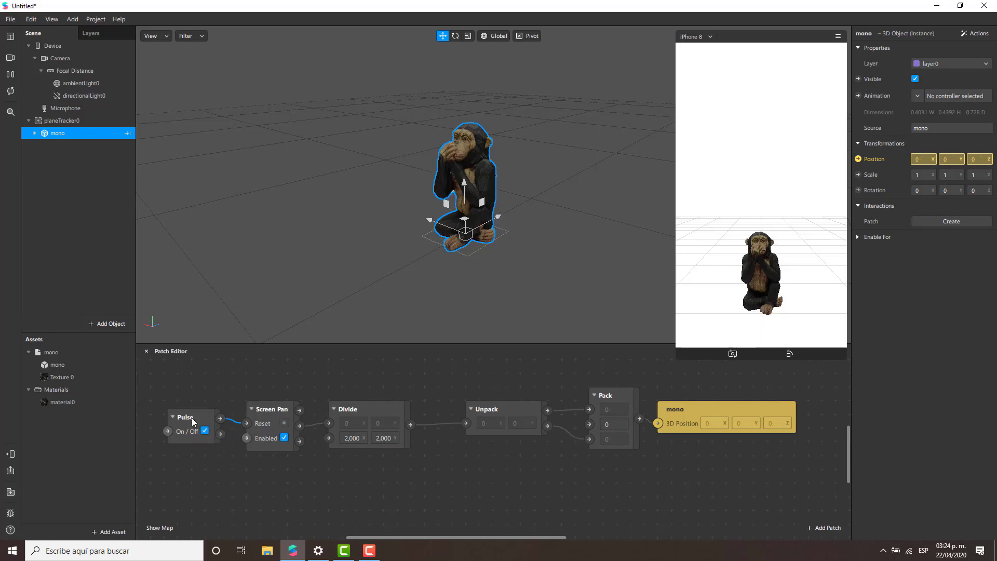
pyautogui.click(192, 419)
pyautogui.press('Delete')
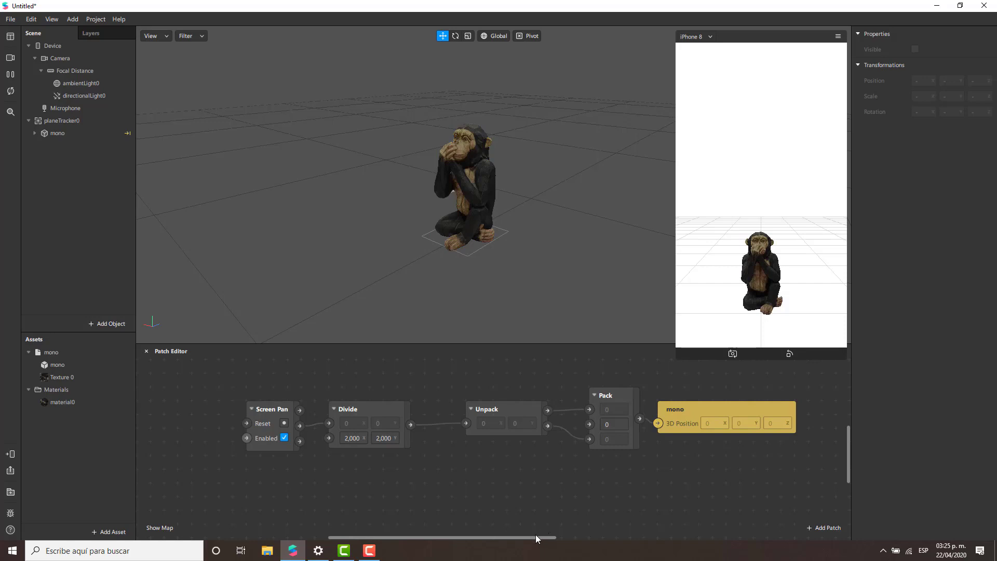
pyautogui.moveTo(537, 538); pyautogui.dragTo(554, 539)
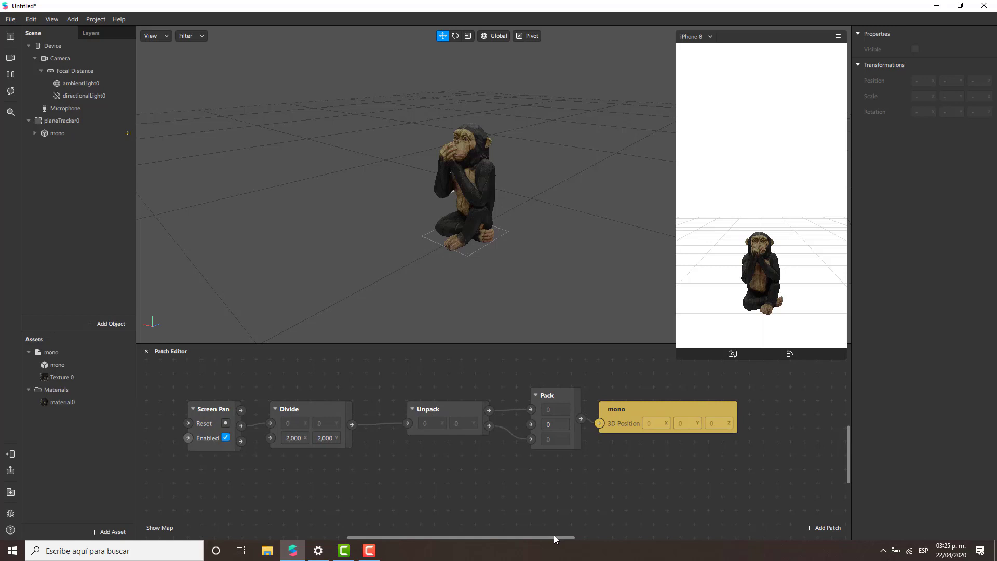
pyautogui.scroll(-2, 444, 472)
pyautogui.scroll(3, 444, 471)
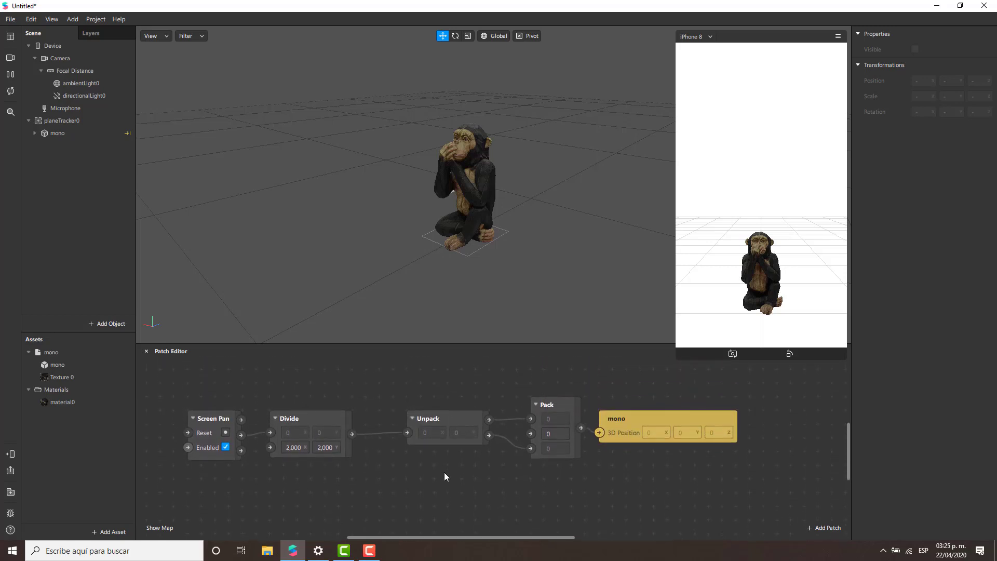
pyautogui.scroll(-3, 444, 472)
pyautogui.scroll(2, 444, 472)
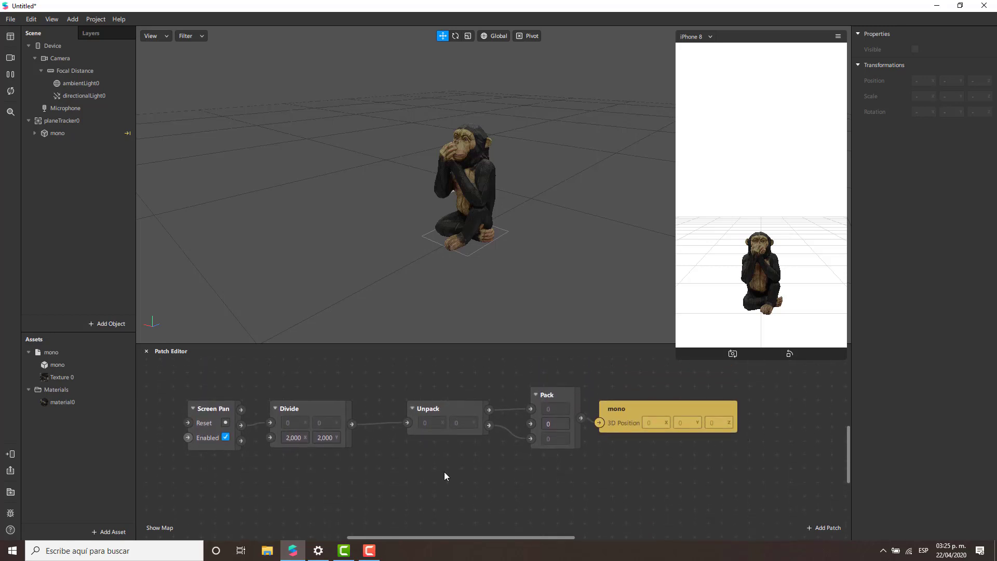
pyautogui.scroll(-2, 444, 472)
pyautogui.scroll(2, 444, 472)
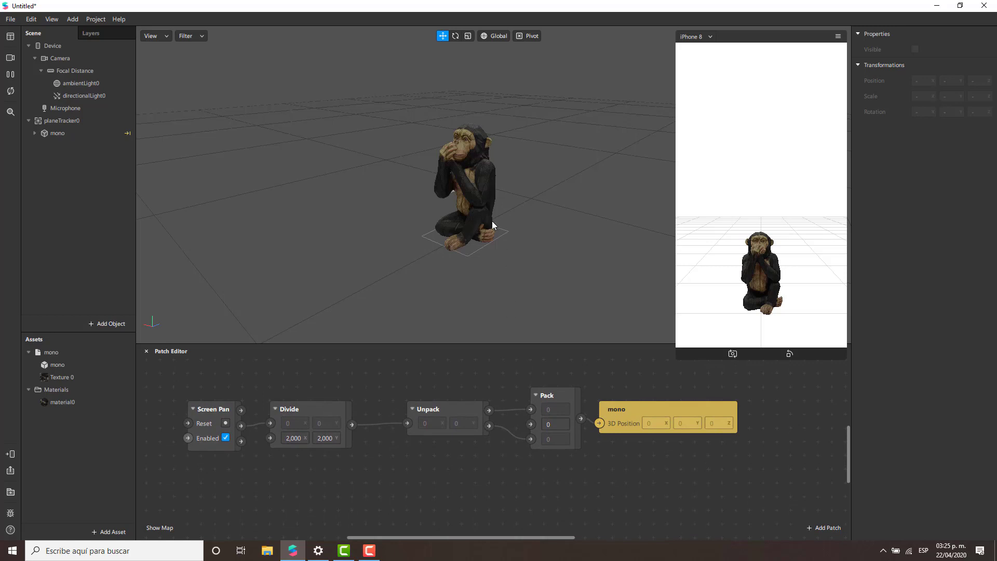
# - Select the mono object, try rotating it about its vertical axis in the viewport, and undo the rotation
pyautogui.click(487, 206)
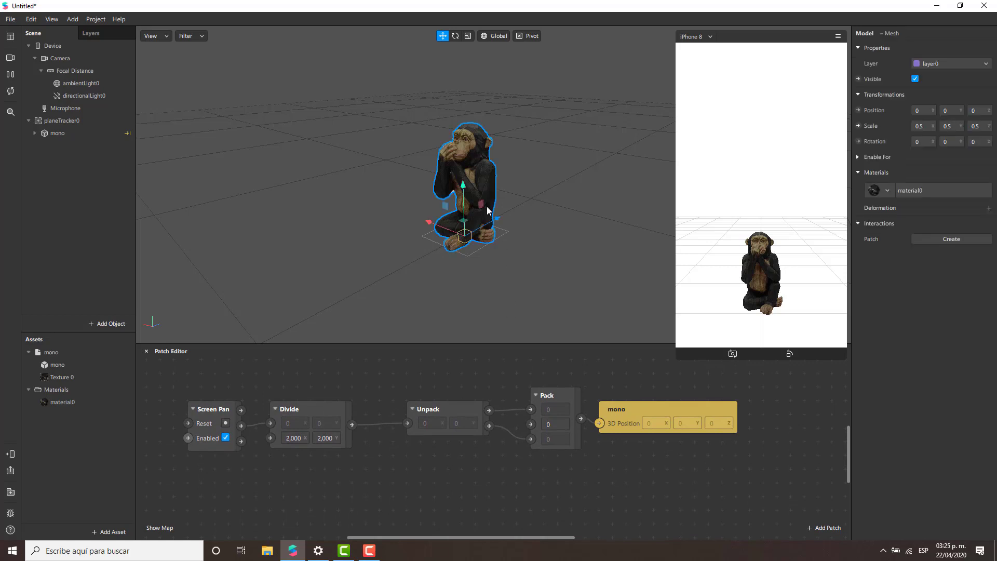
pyautogui.click(84, 134)
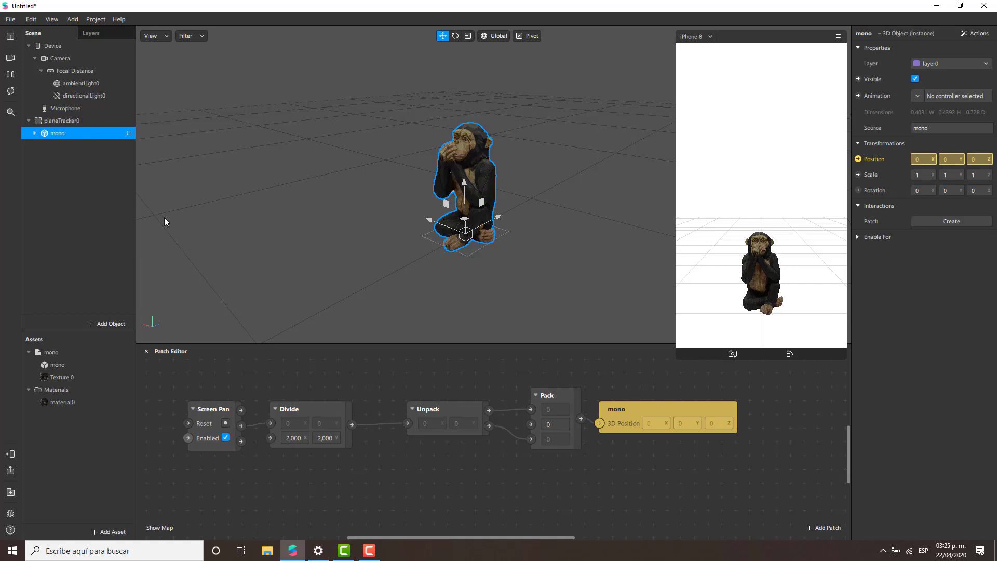
pyautogui.click(455, 36)
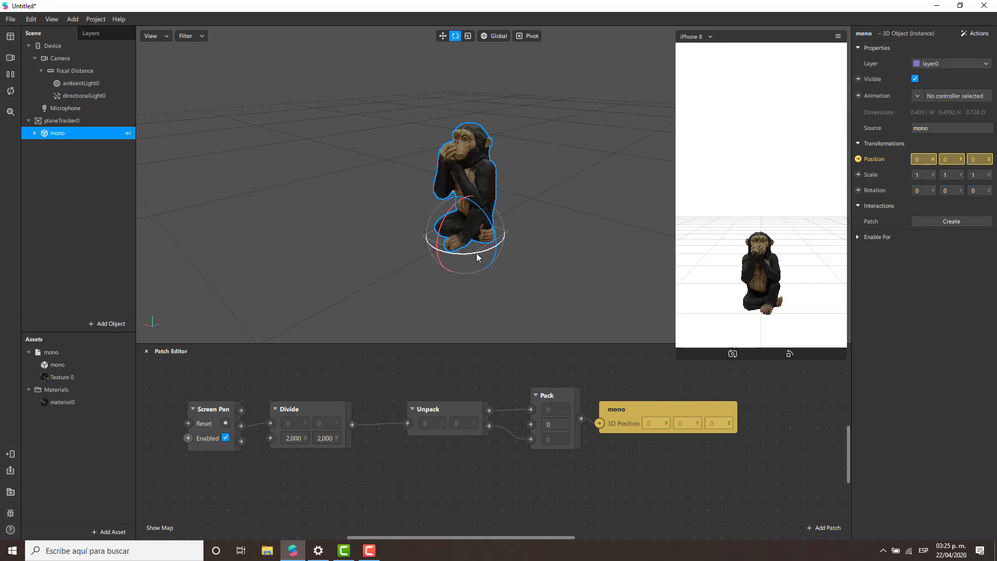
pyautogui.moveTo(477, 257)
pyautogui.mouseDown()
pyautogui.moveTo(448, 258)
pyautogui.moveTo(488, 256)
pyautogui.moveTo(465, 254)
pyautogui.mouseUp()
pyautogui.hotkey('ctrl', 'z')
# - Move the Screen Pan, Divide and Unpack patches up level with Pack, leaving more space between Screen Pan and Divide
pyautogui.moveTo(223, 413); pyautogui.dragTo(223, 399)
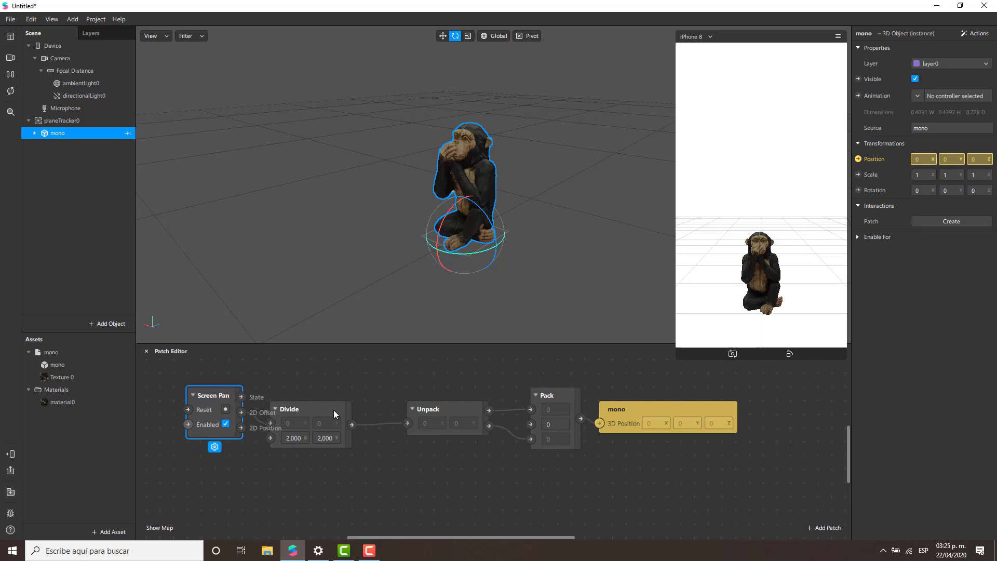
pyautogui.moveTo(333, 410); pyautogui.dragTo(351, 394)
pyautogui.moveTo(446, 405); pyautogui.dragTo(446, 393)
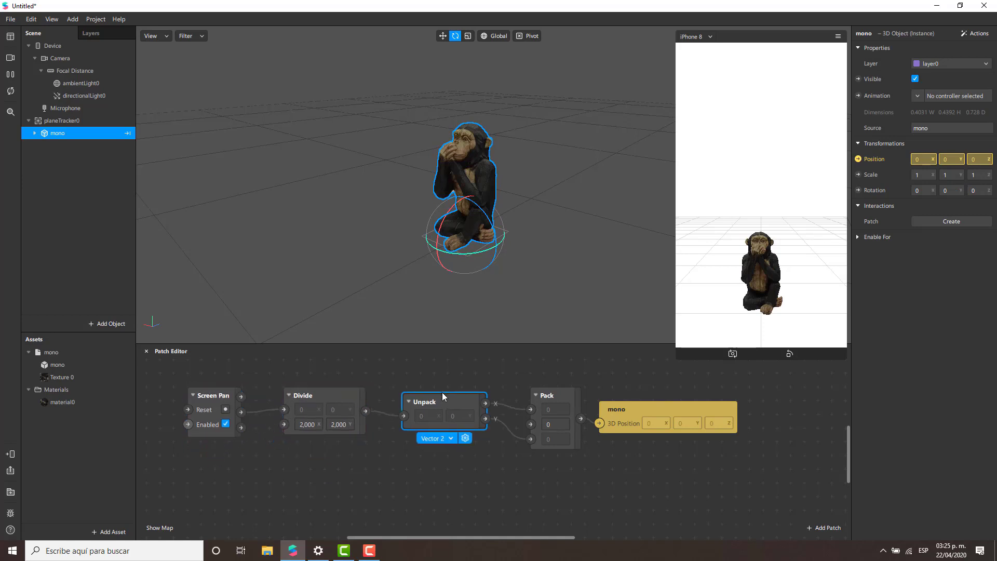
pyautogui.click(545, 396)
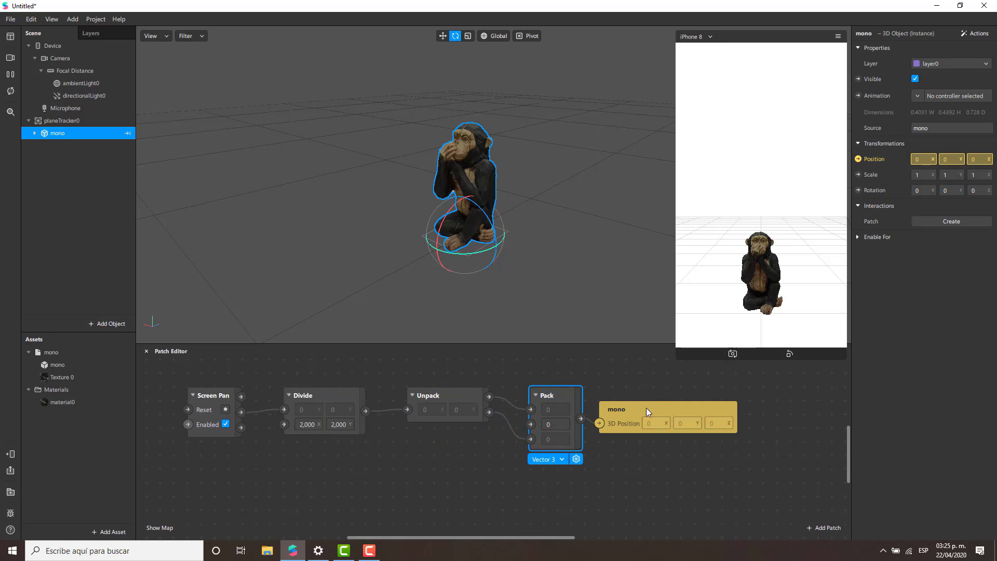
pyautogui.click(272, 483)
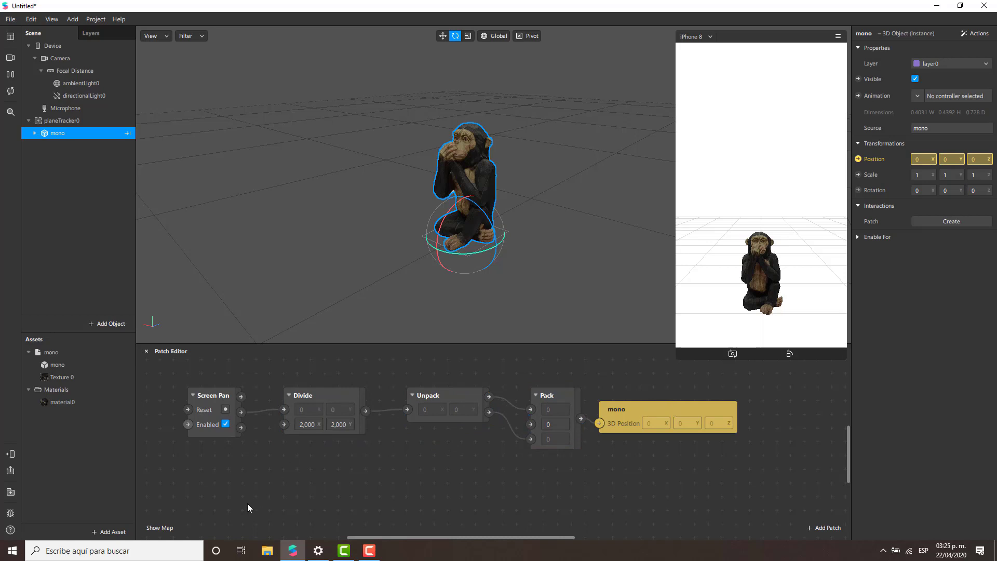
# - Add a Screen Rotate patch and place it directly beneath Screen Pan
pyautogui.click(511, 310)
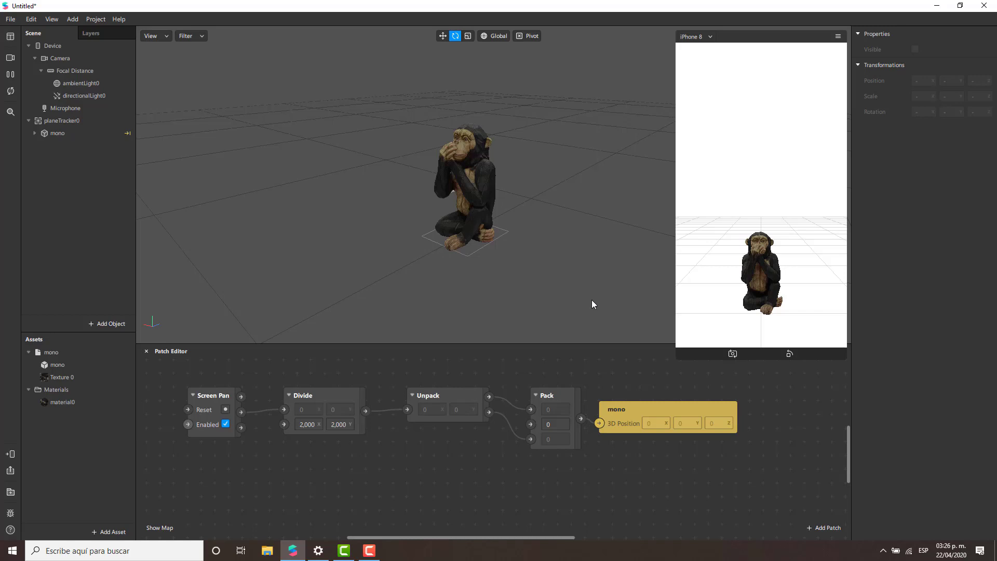
pyautogui.doubleClick(250, 496)
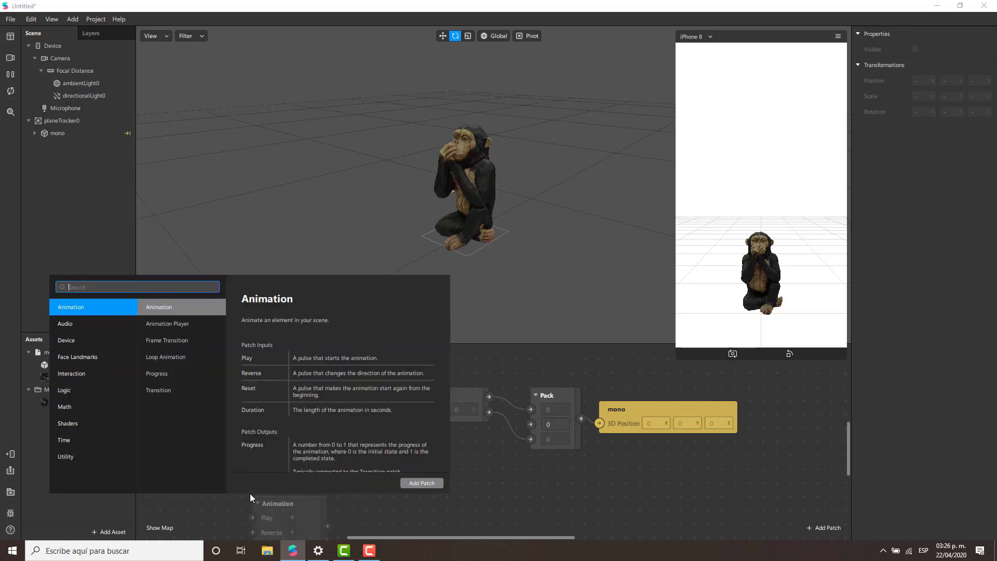
pyautogui.write('Scre')
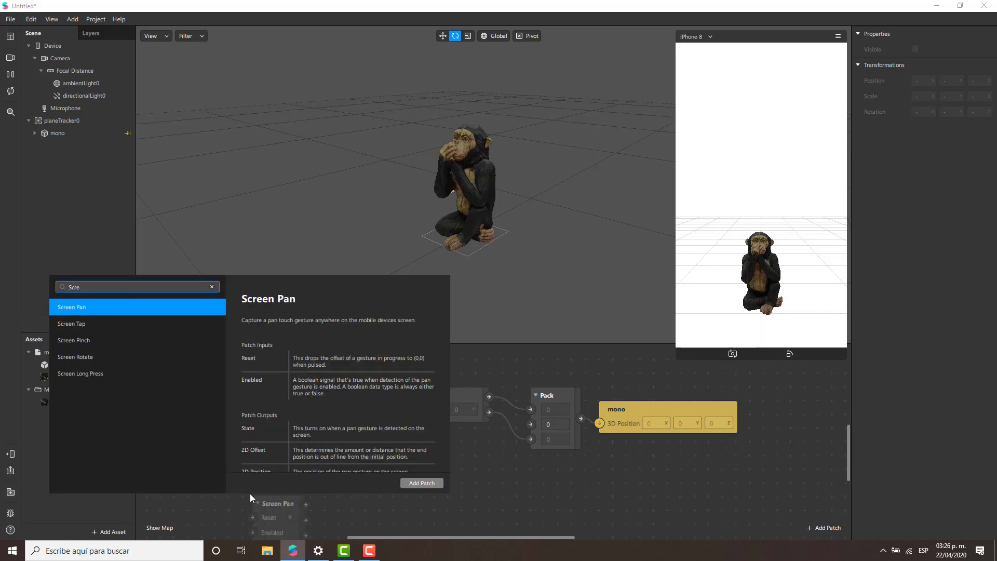
pyautogui.press('Down')
pyautogui.press('Down')
pyautogui.press('Down')
pyautogui.press('Return')
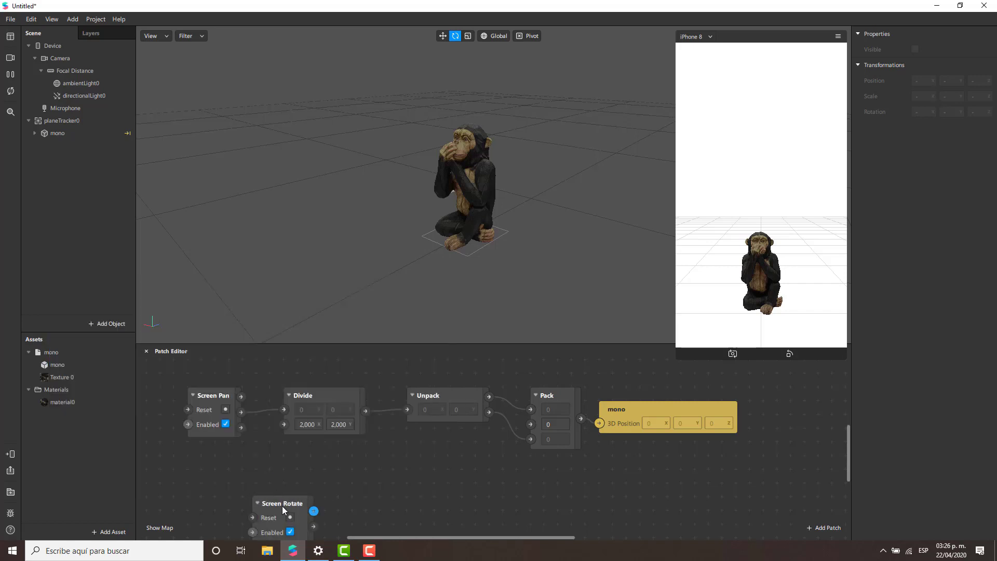
pyautogui.moveTo(282, 505); pyautogui.dragTo(214, 463)
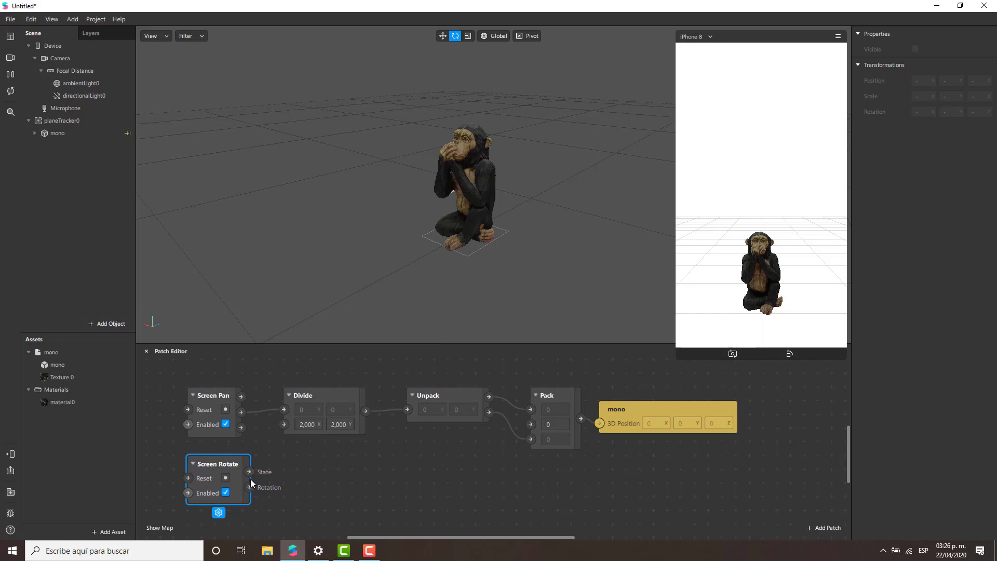
# - Read the Screen Rotate patch's description of its inputs and outputs
pyautogui.rightClick(234, 467)
pyautogui.click(257, 474)
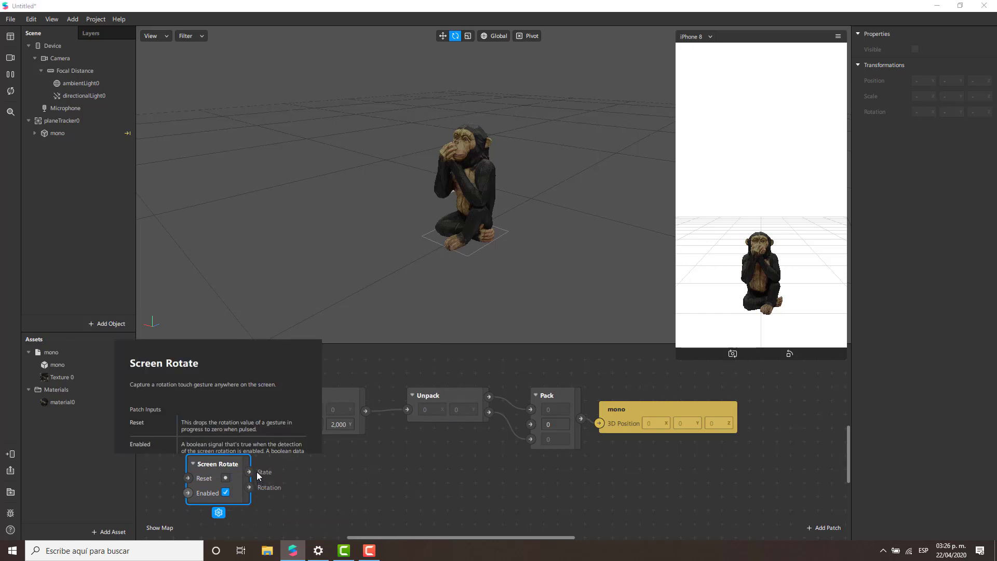
pyautogui.scroll(-3, 239, 401)
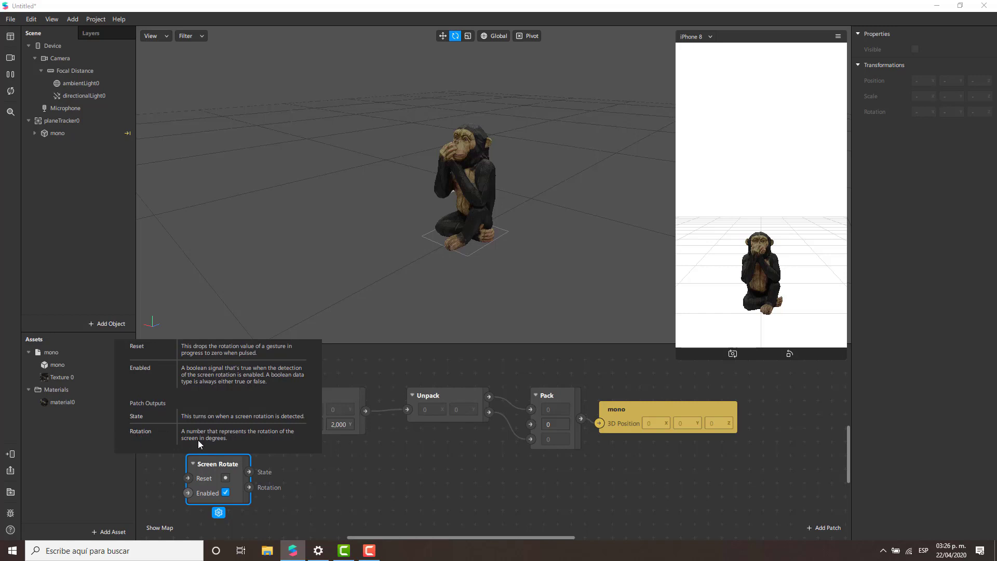
pyautogui.click(317, 495)
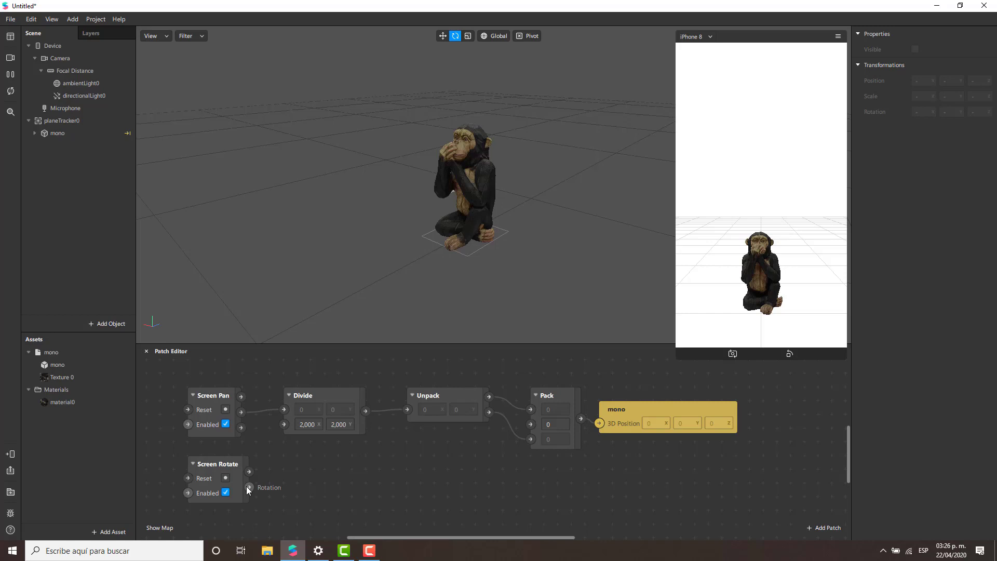
# - Add a Pack patch and place it beside Screen Rotate, beneath Divide and Unpack
pyautogui.click(207, 460)
pyautogui.doubleClick(366, 487)
pyautogui.write('P')
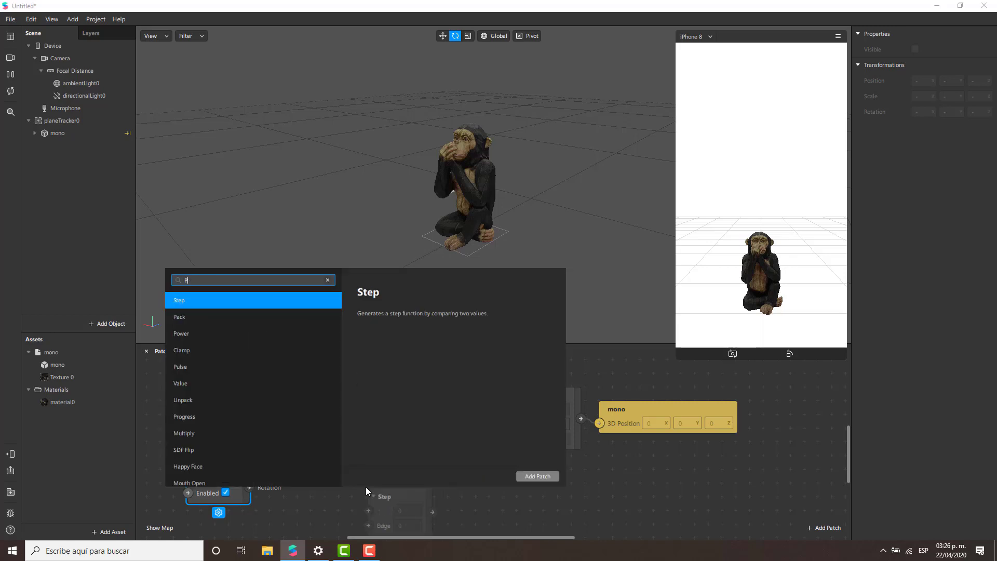
pyautogui.write('ack')
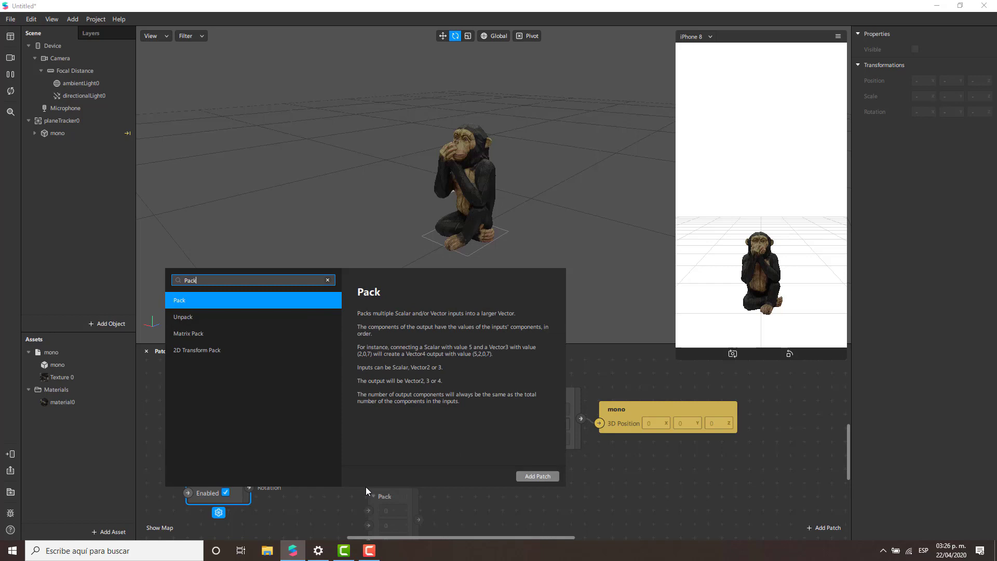
pyautogui.press('Return')
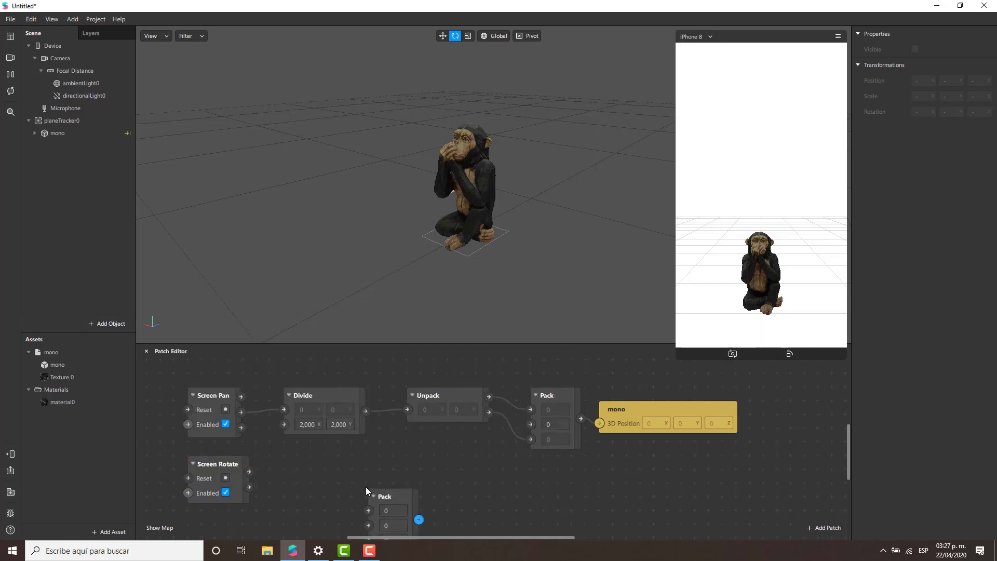
pyautogui.moveTo(391, 497); pyautogui.dragTo(373, 463)
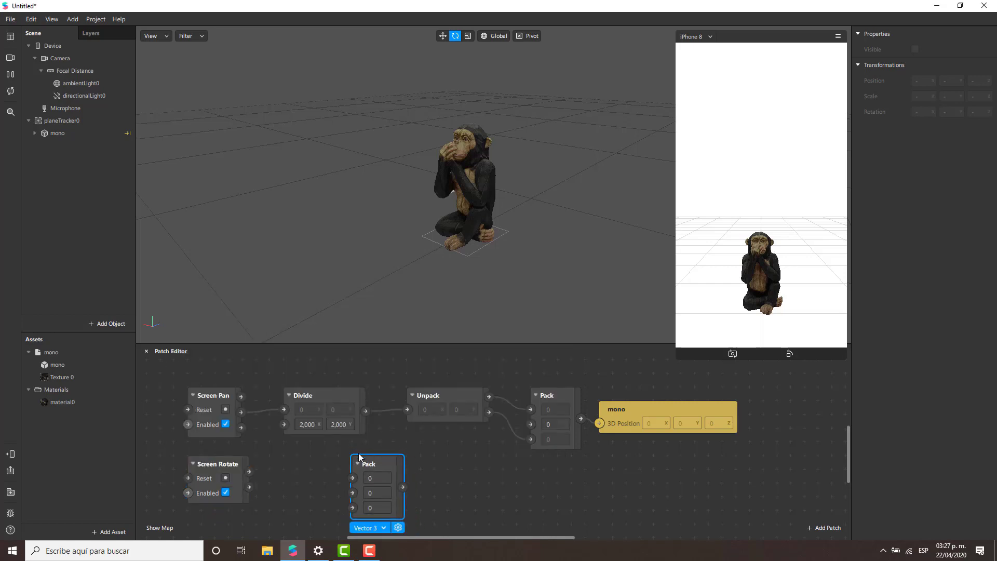
# - Wire Screen Rotate's Rotation output to the new Pack's second input and line the two patches up
pyautogui.scroll(-1, 334, 466)
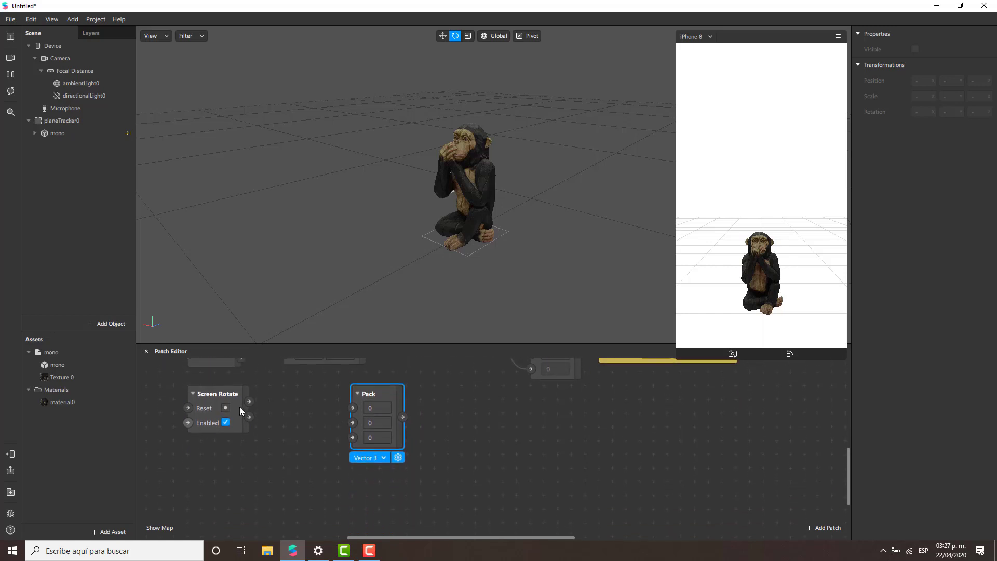
pyautogui.moveTo(215, 388); pyautogui.dragTo(215, 401)
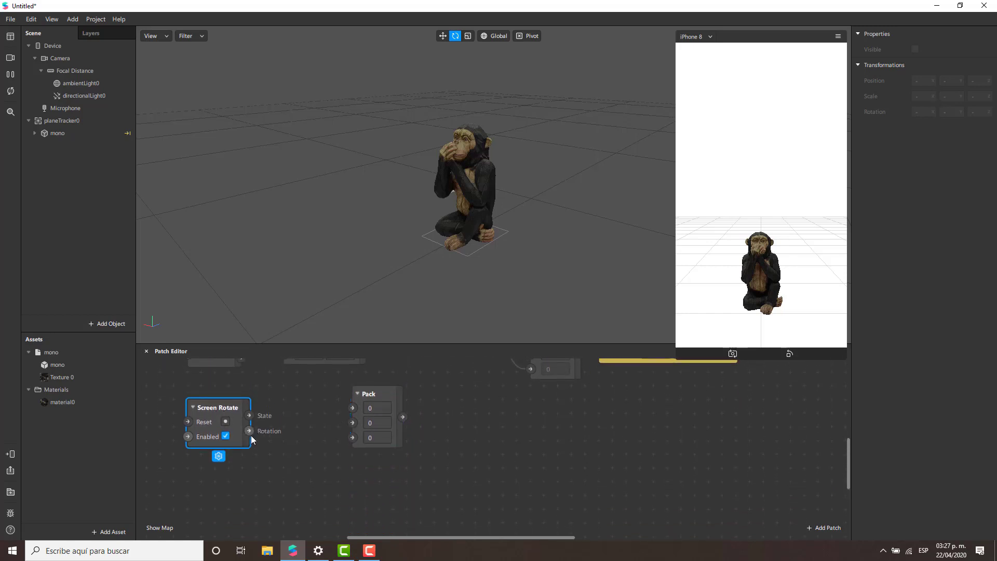
pyautogui.moveTo(248, 431); pyautogui.dragTo(352, 424)
pyautogui.moveTo(381, 394); pyautogui.dragTo(346, 411)
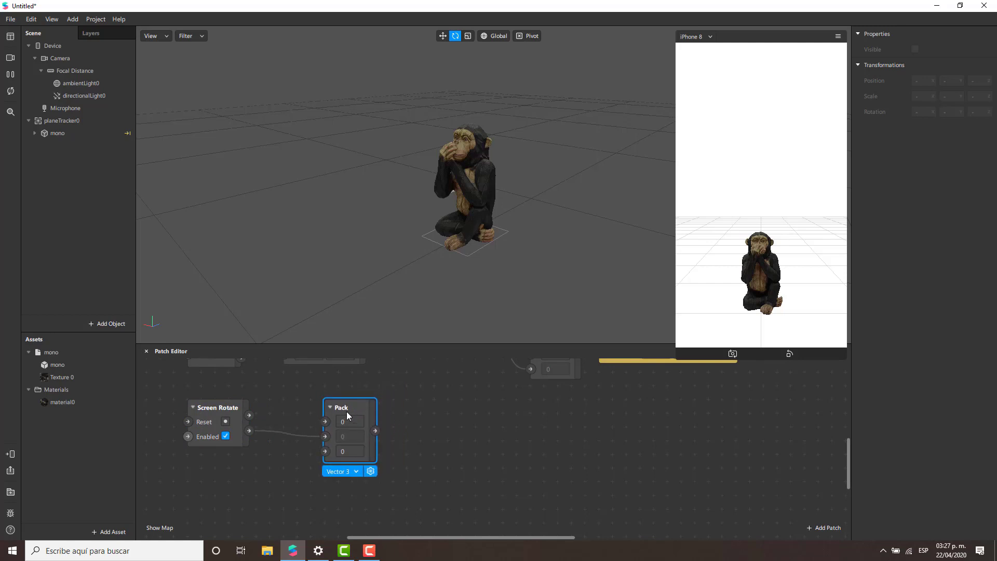
pyautogui.scroll(2, 358, 428)
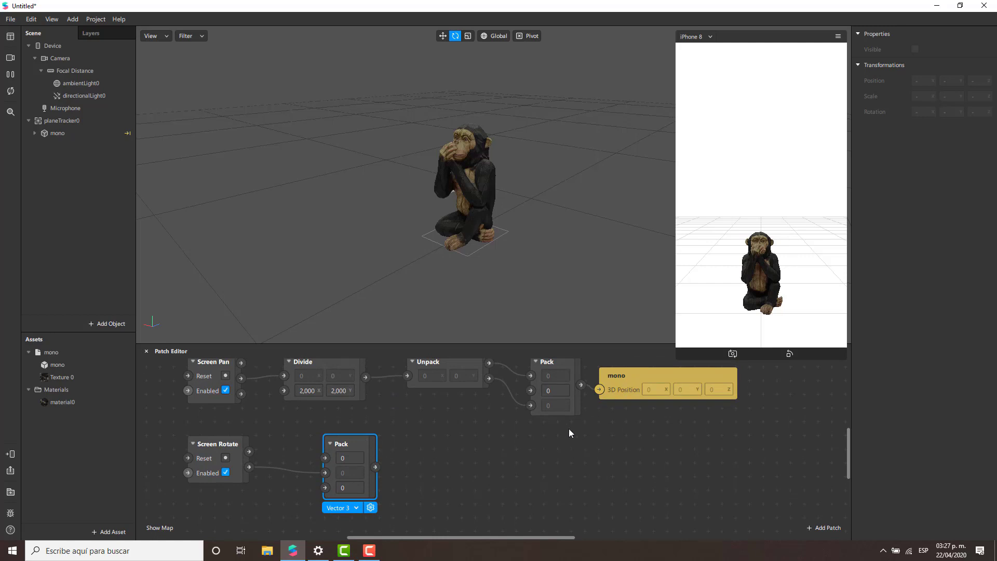
# - Create a 3D Rotation patch for the mono object and wire the new Pack's output into it
pyautogui.click(49, 137)
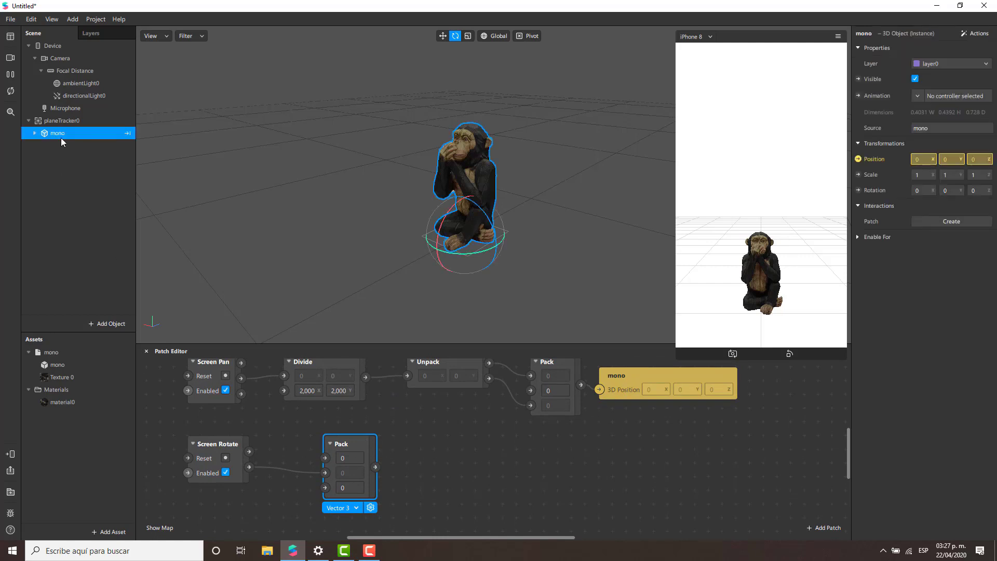
pyautogui.click(858, 191)
pyautogui.moveTo(540, 462); pyautogui.dragTo(476, 461)
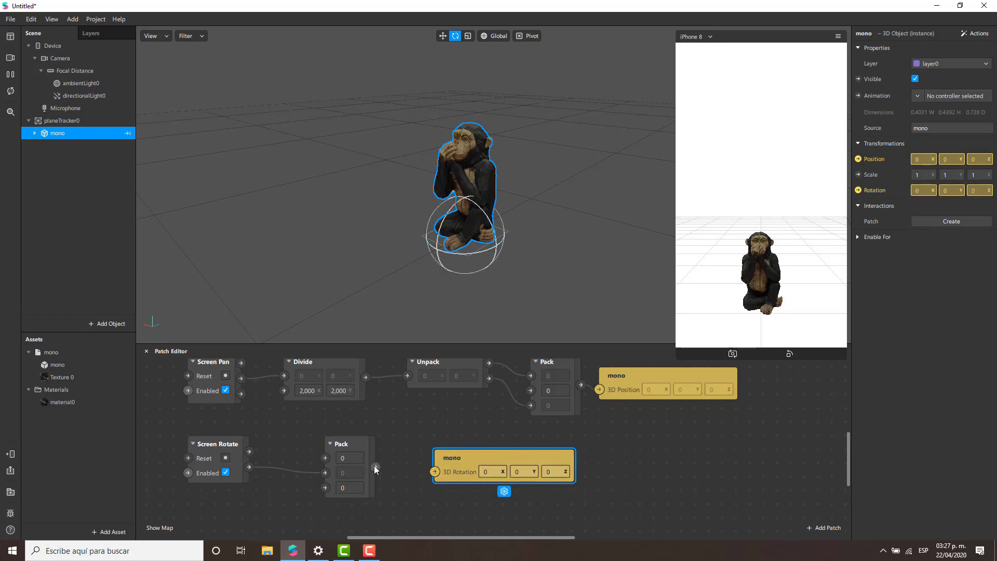
pyautogui.moveTo(375, 465); pyautogui.dragTo(434, 471)
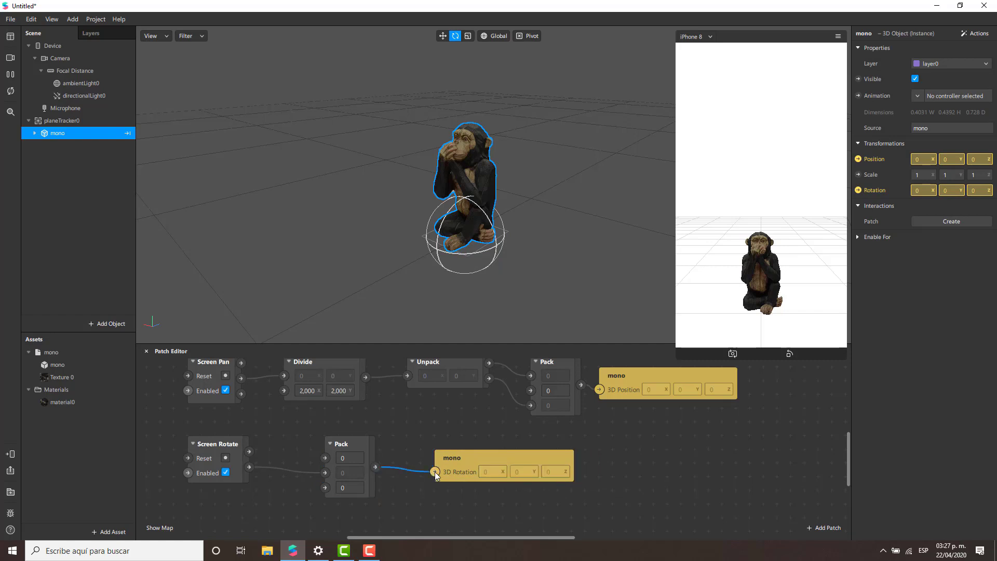
# - Move the lower Pack and the mono 3D Rotation patch further from Screen Rotate to make room
pyautogui.click(492, 451)
pyautogui.moveTo(362, 450); pyautogui.dragTo(390, 449)
pyautogui.moveTo(471, 454); pyautogui.dragTo(512, 453)
pyautogui.moveTo(394, 457); pyautogui.dragTo(407, 457)
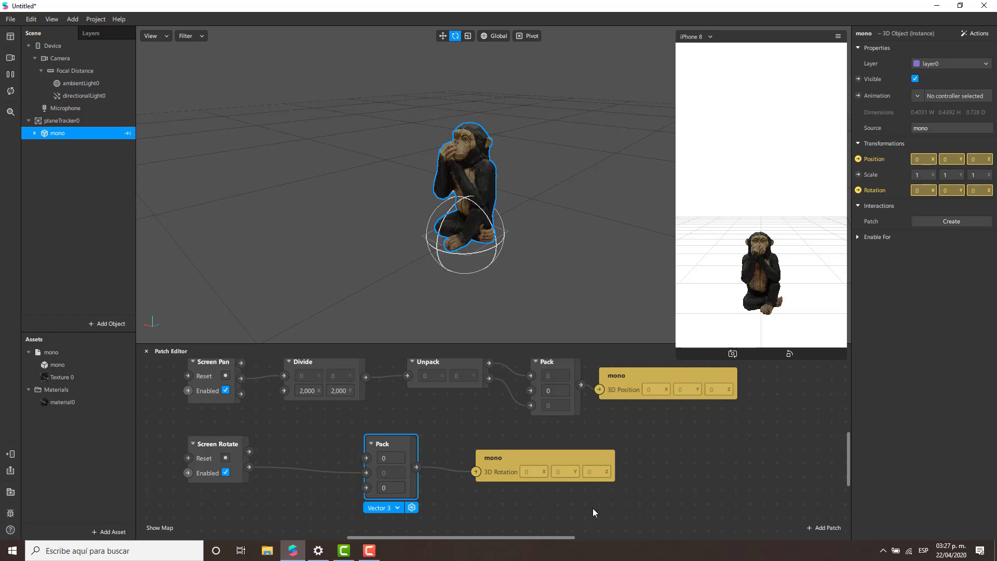
pyautogui.click(681, 474)
pyautogui.click(557, 237)
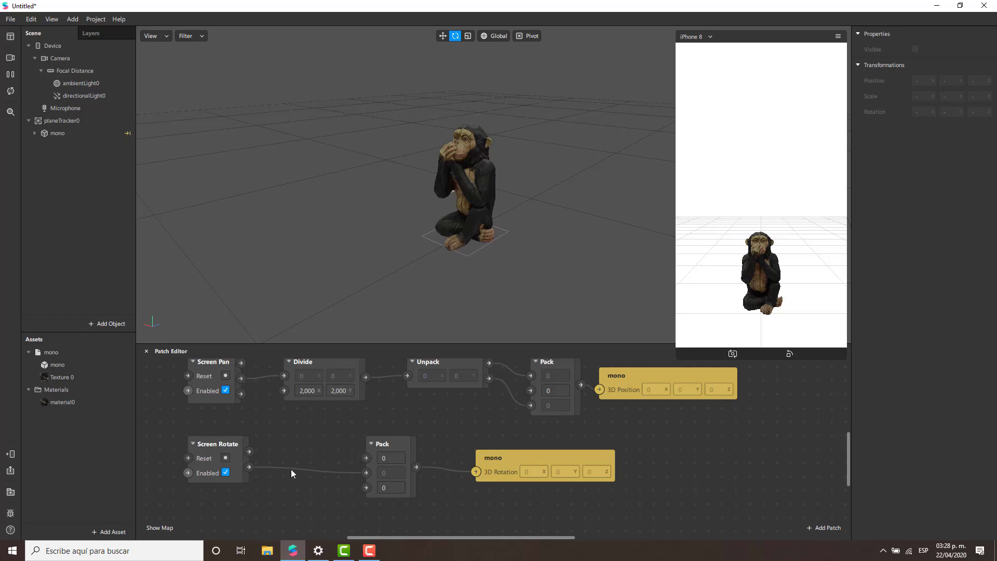
# - Delete the connection between Screen Rotate and Pack, and shift Screen Rotate further away from Pack
pyautogui.moveTo(291, 468)
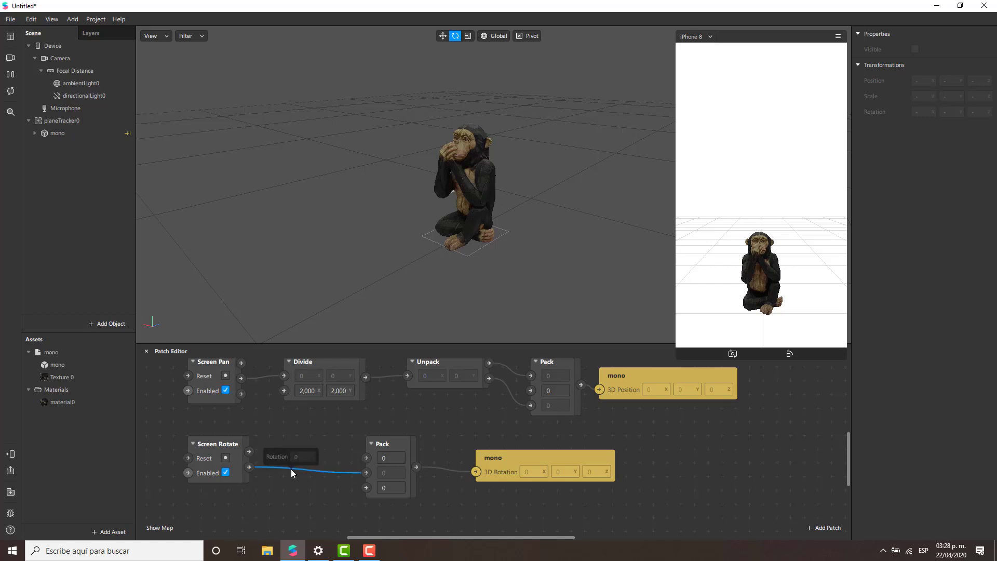
pyautogui.click(291, 468)
pyautogui.press('Delete')
pyautogui.moveTo(208, 443); pyautogui.dragTo(186, 445)
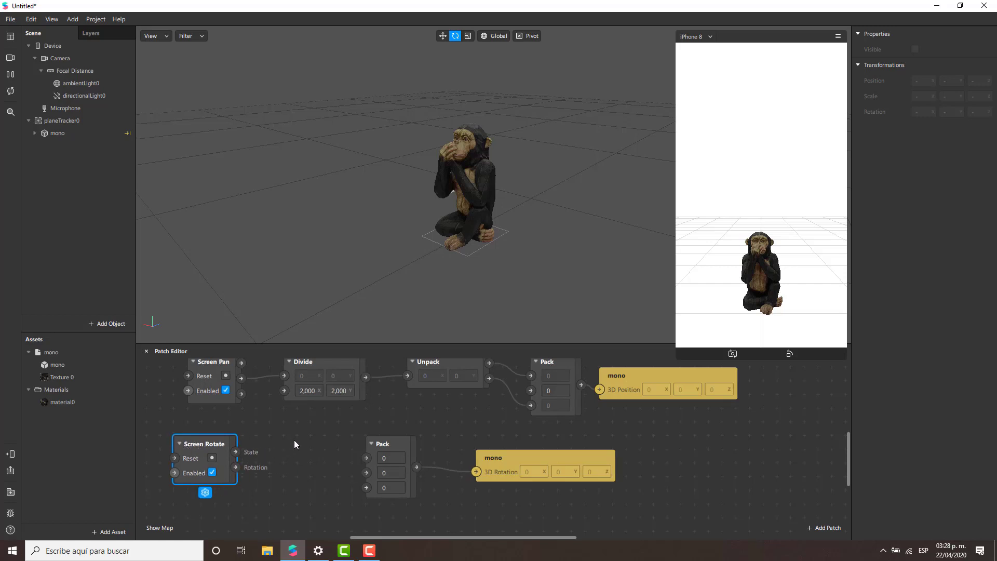
pyautogui.click(392, 446)
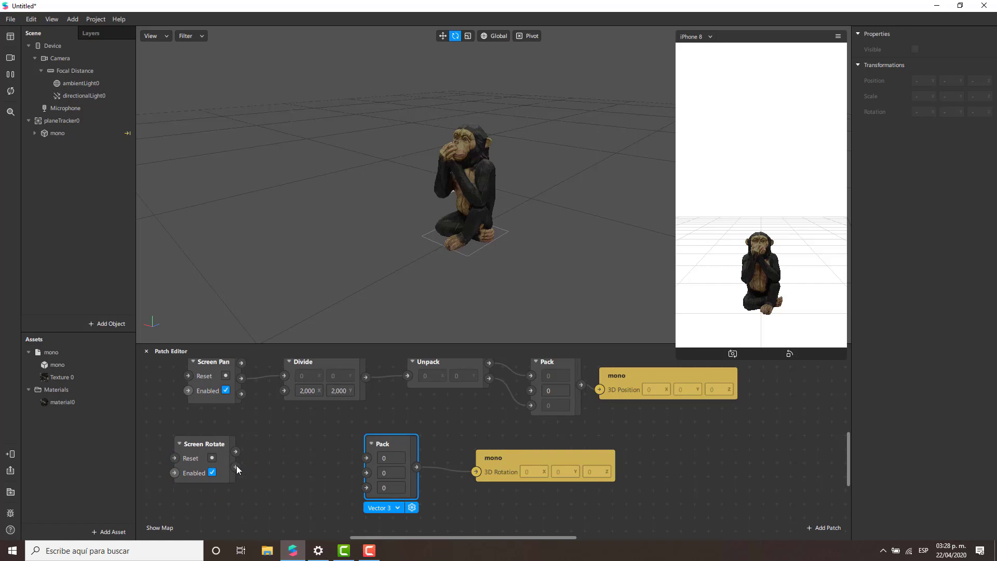
# - Add a Multiply patch and place it between Screen Rotate and Pack
pyautogui.doubleClick(289, 472)
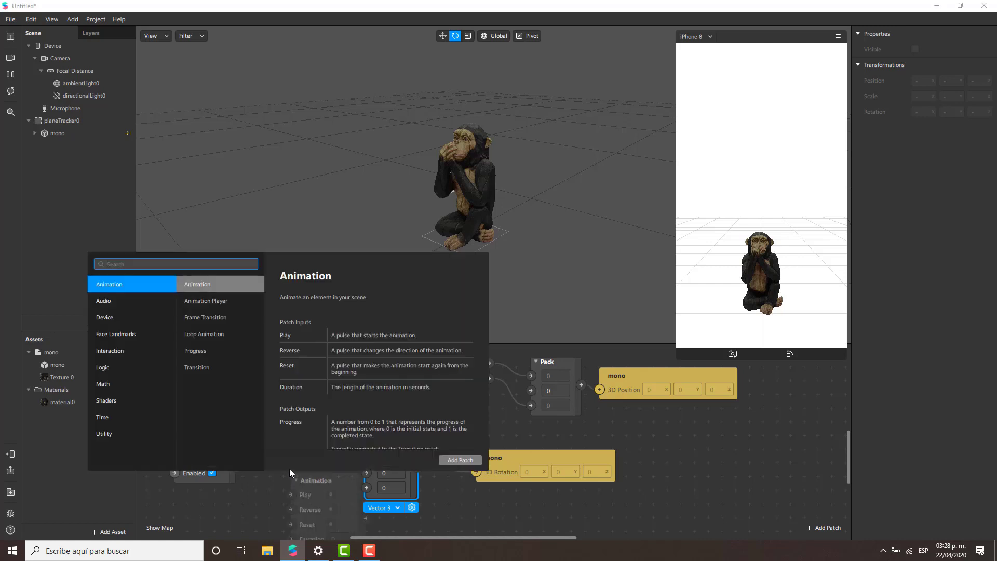
pyautogui.write('mul')
pyautogui.press('Return')
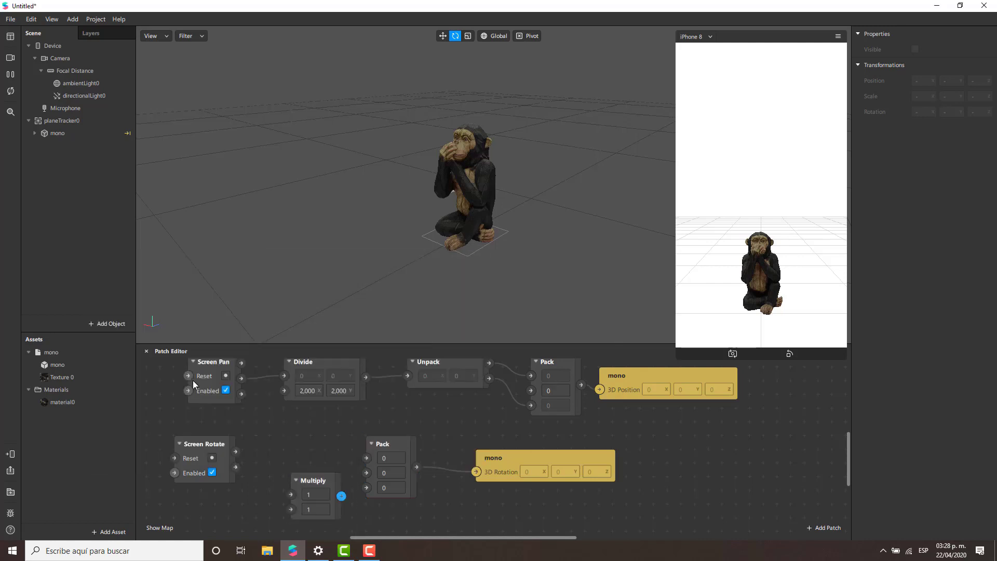
pyautogui.moveTo(296, 479); pyautogui.dragTo(277, 442)
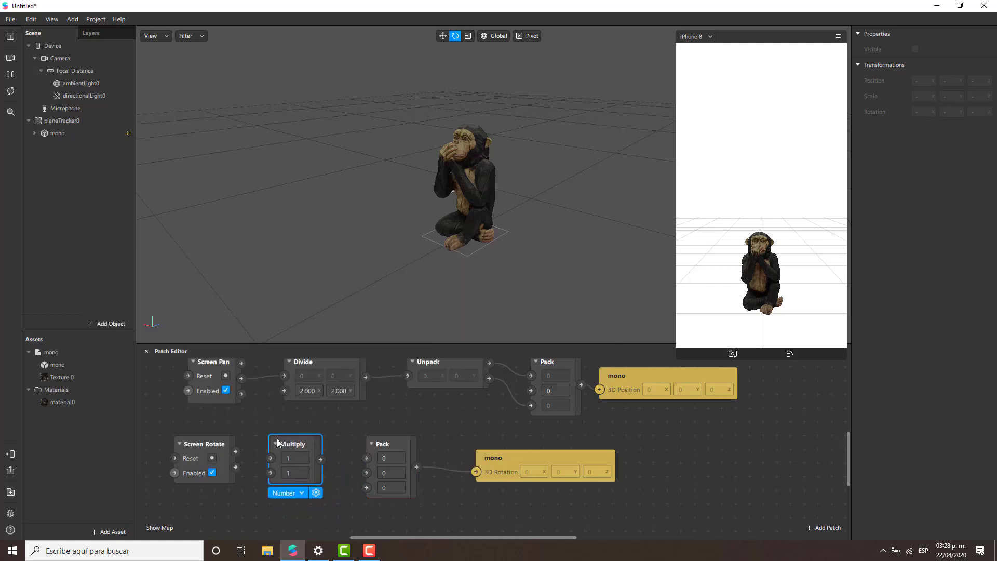
# - Wire Screen Rotate's Rotation output to Multiply's first input and set its second value to -1
pyautogui.moveTo(235, 468); pyautogui.dragTo(270, 458)
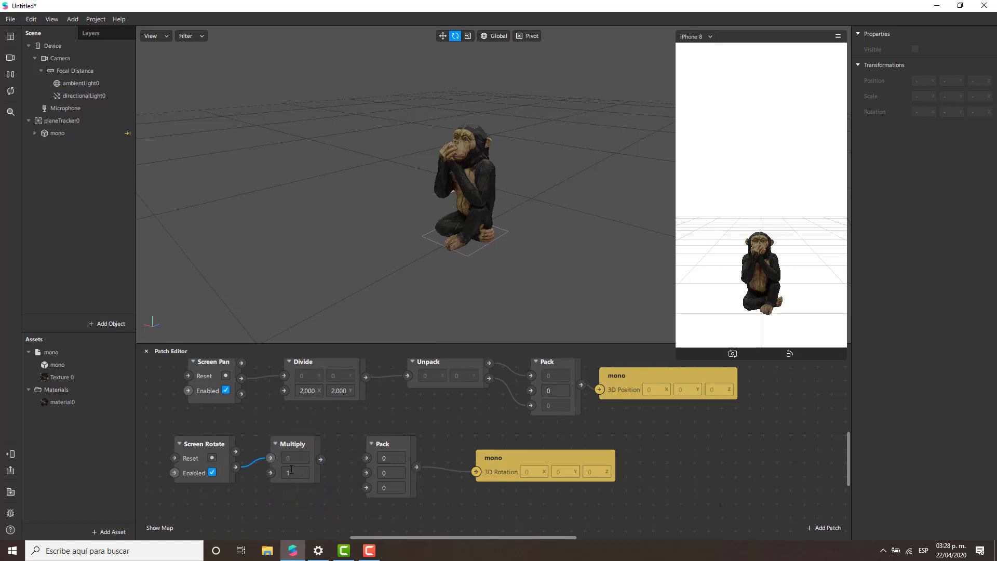
pyautogui.click(302, 474)
pyautogui.write('-1')
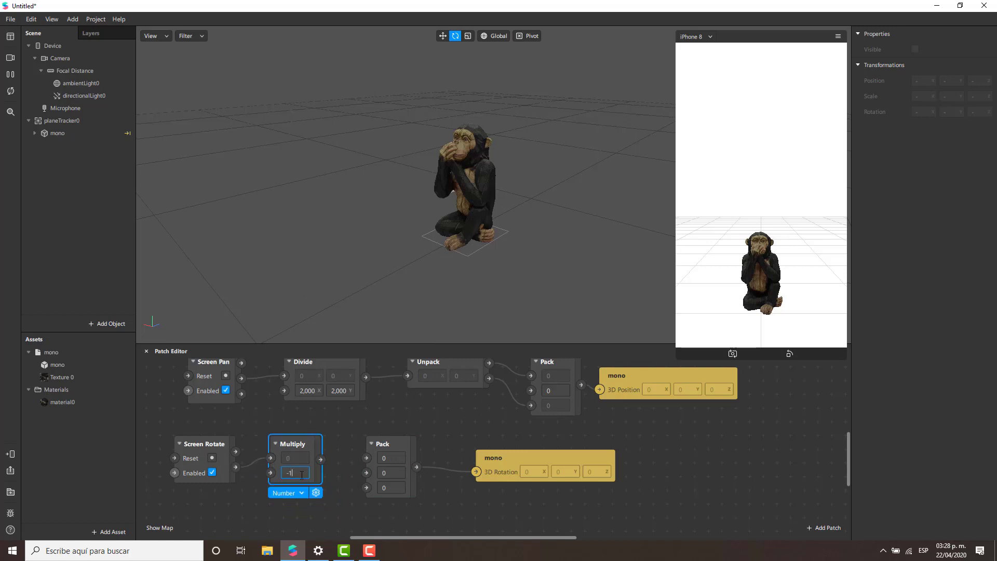
pyautogui.press('Return')
# - Wire Multiply's output to the second input of the lower Pack patch
pyautogui.click(286, 425)
pyautogui.click(295, 448)
pyautogui.moveTo(320, 459); pyautogui.dragTo(366, 474)
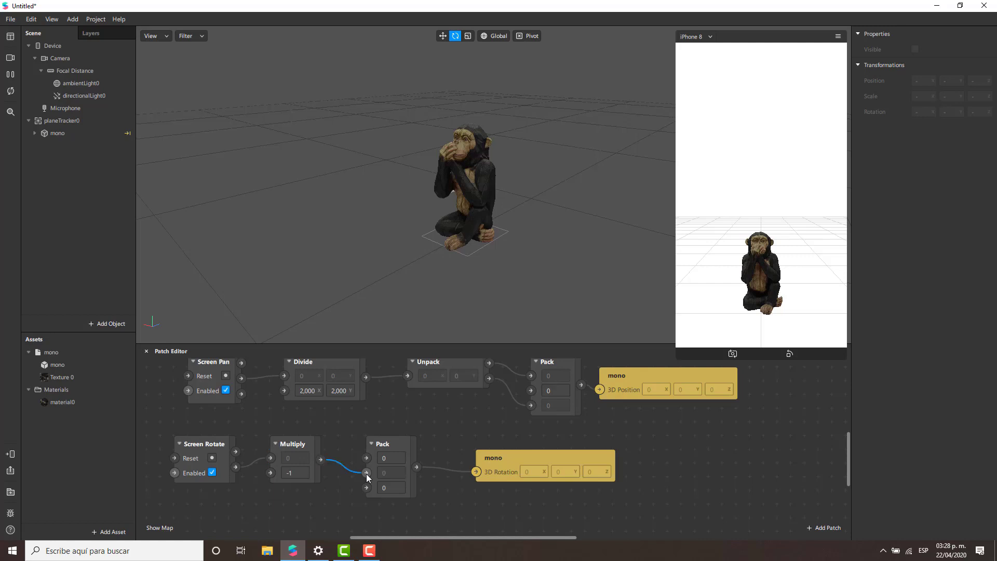
pyautogui.click(353, 431)
# - Resize the iPhone 8 device preview so it sits clear of the Patch Editor
pyautogui.scroll(-3, 401, 444)
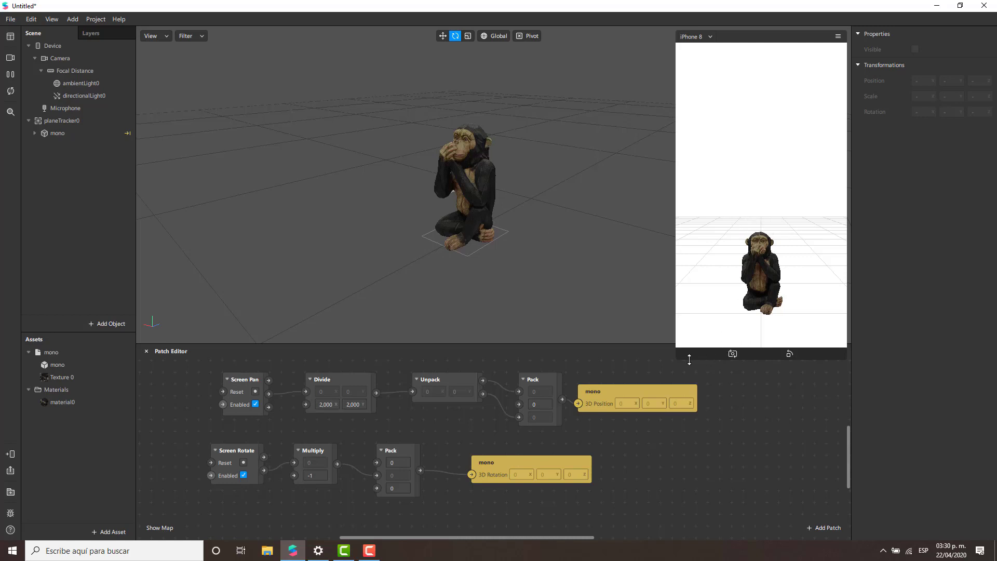
pyautogui.moveTo(680, 357); pyautogui.dragTo(651, 402)
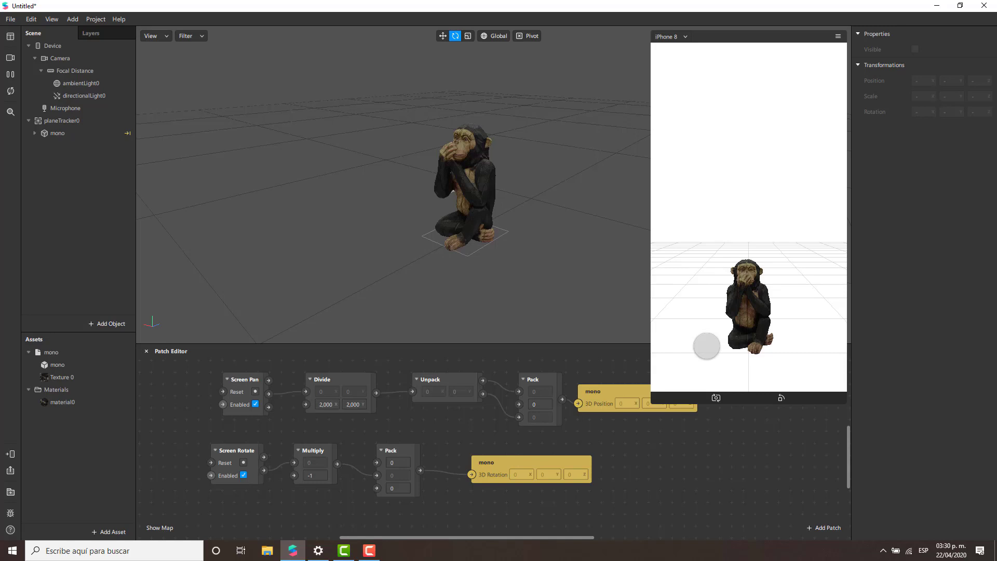
pyautogui.click(716, 399)
# - Add a Screen Pinch patch and place it below the Screen Rotate patch
pyautogui.scroll(-2, 323, 414)
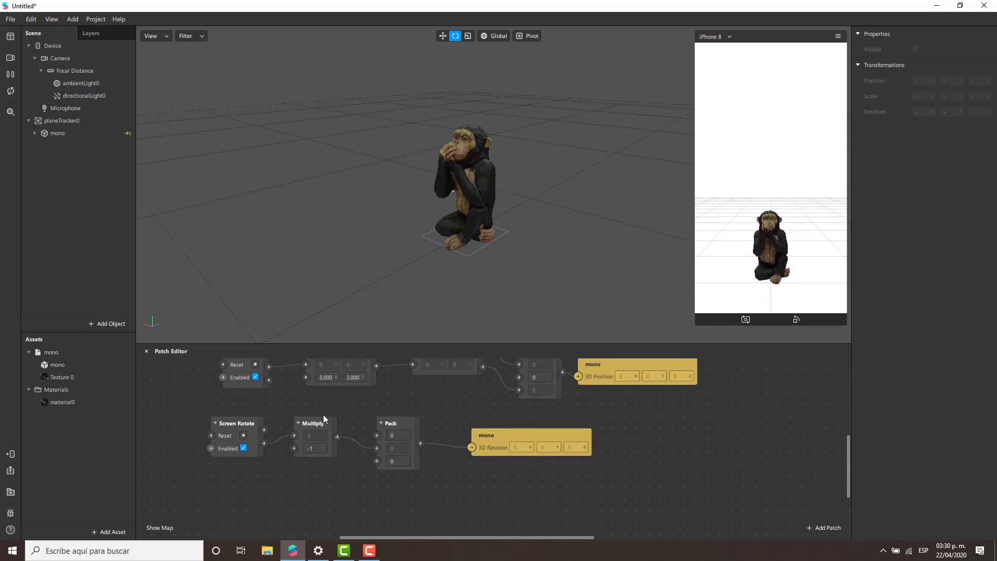
pyautogui.scroll(-1, 323, 414)
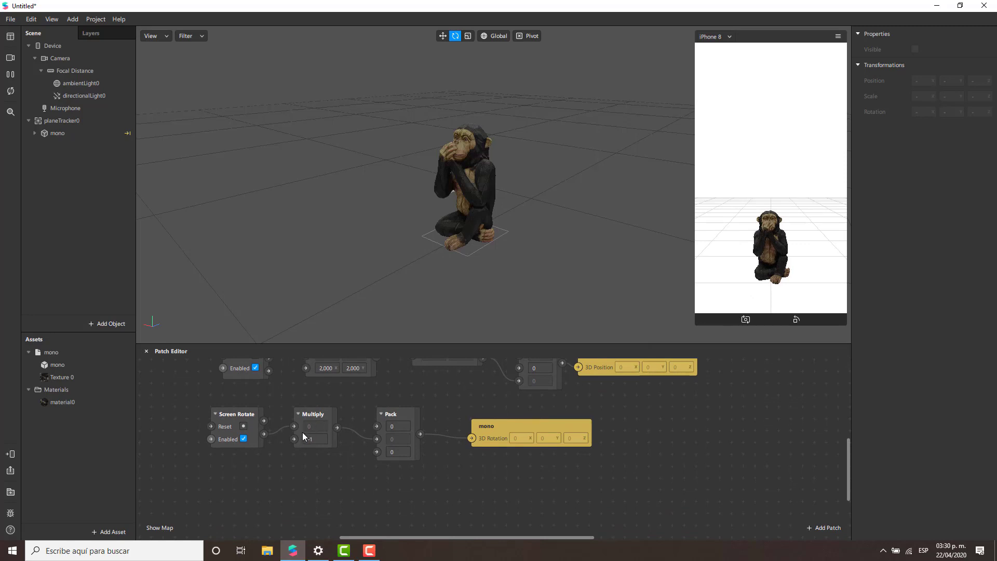
pyautogui.scroll(-1, 300, 487)
pyautogui.rightClick(254, 485)
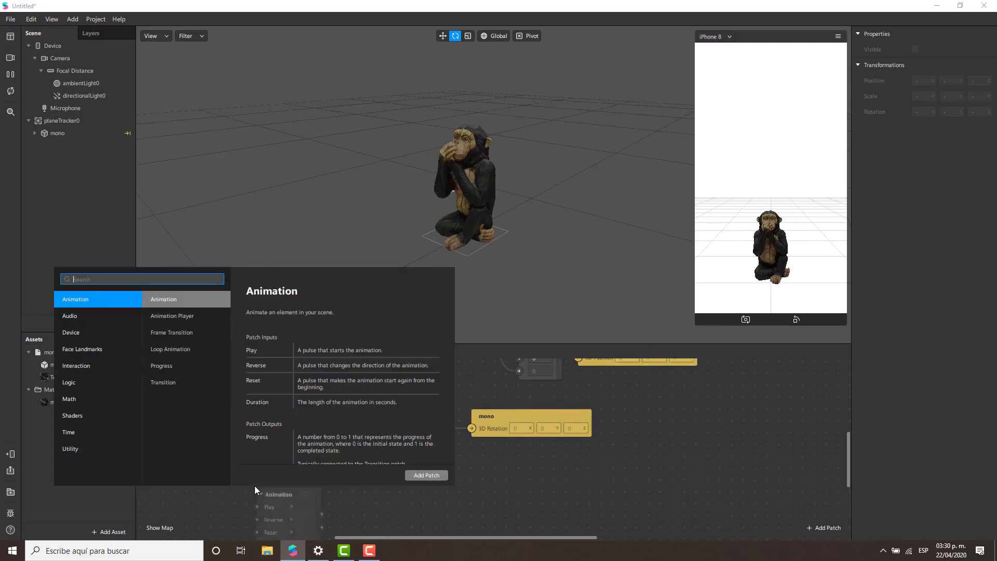
pyautogui.write('scr')
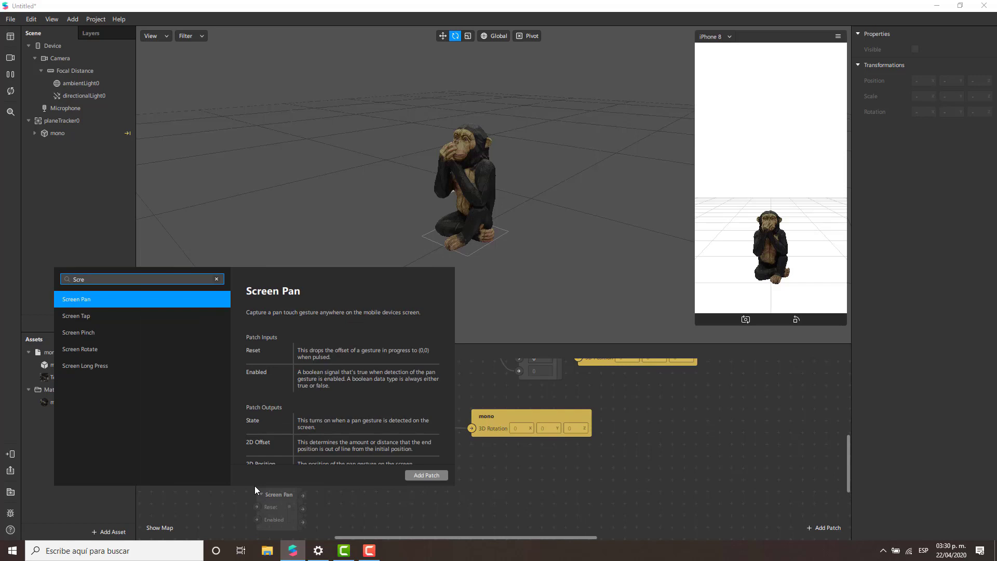
pyautogui.write('e')
pyautogui.press('Down')
pyautogui.press('Down')
pyautogui.press('Return')
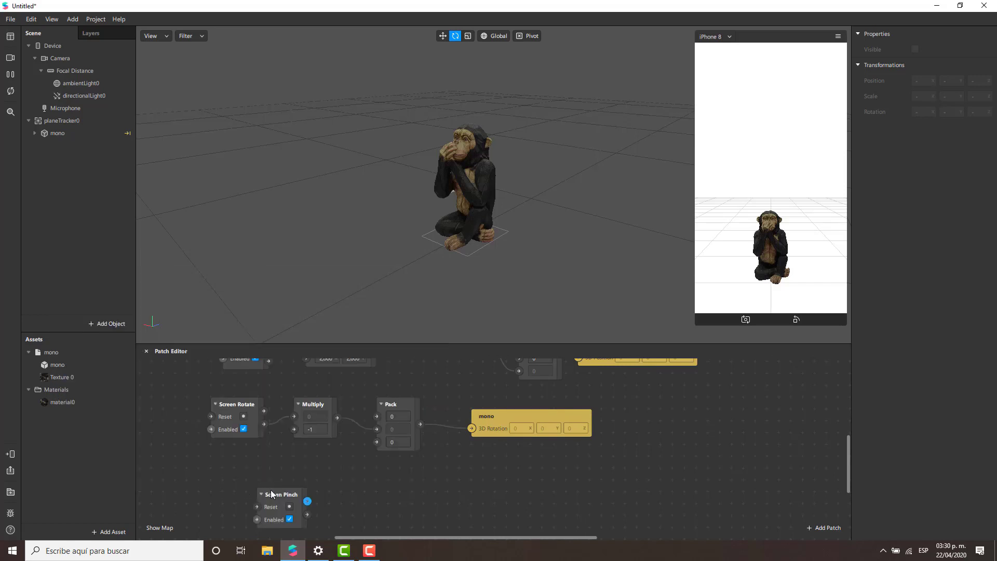
pyautogui.moveTo(271, 493); pyautogui.dragTo(229, 487)
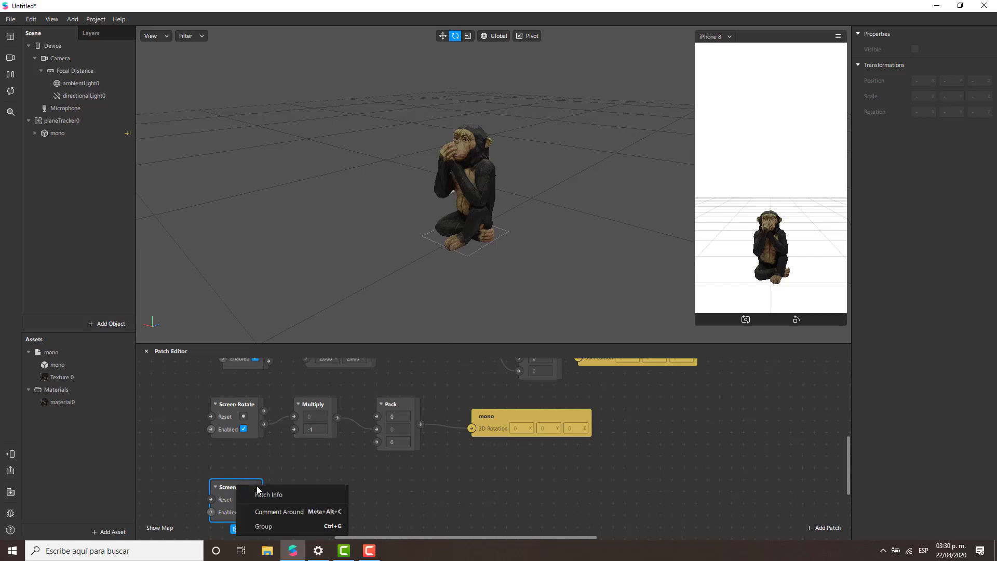
# - Read the Screen Pinch patch's information and shift the patch slightly closer to Screen Rotate
pyautogui.moveTo(242, 494)
pyautogui.scroll(-1, 264, 455)
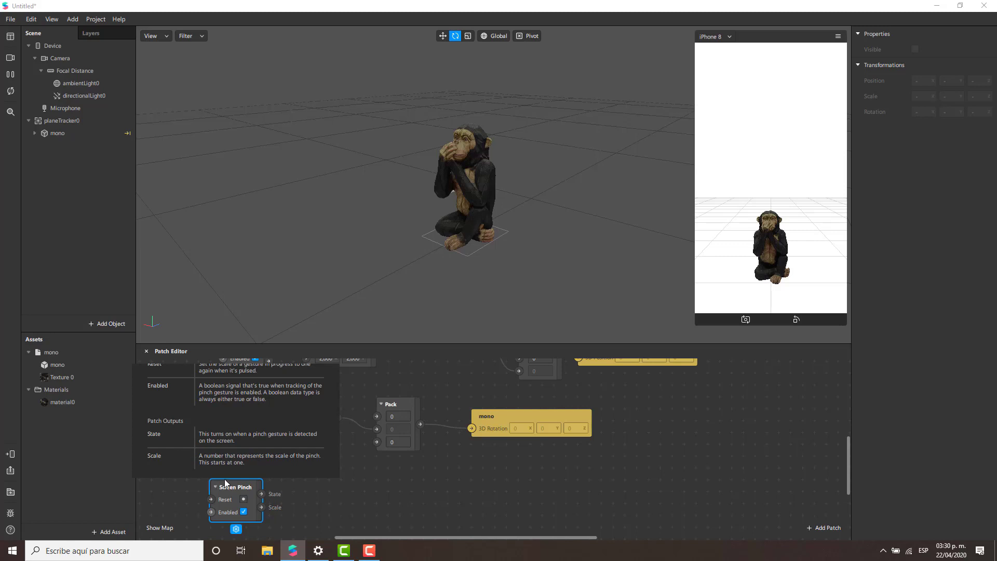
pyautogui.moveTo(239, 488); pyautogui.dragTo(236, 478)
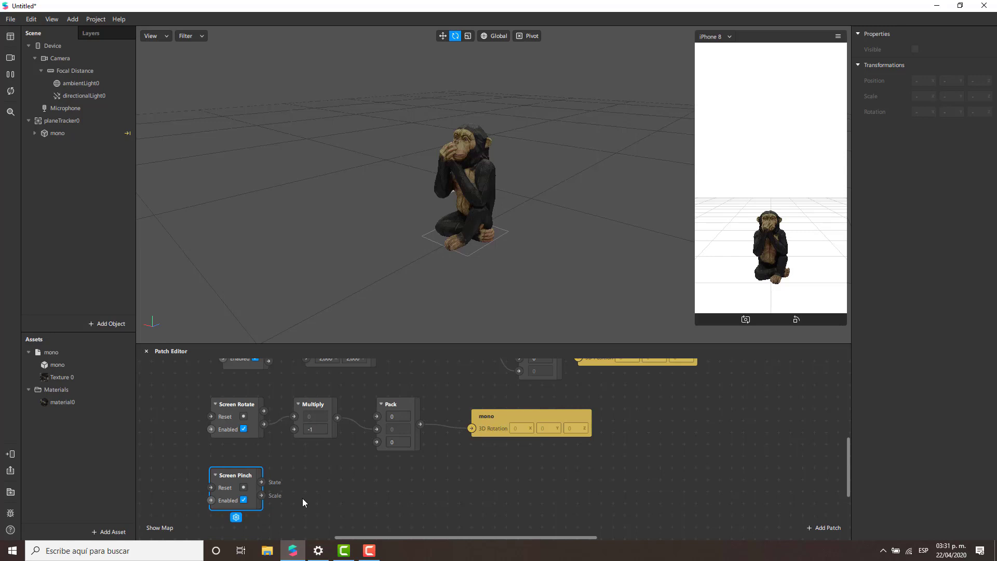
pyautogui.click(369, 501)
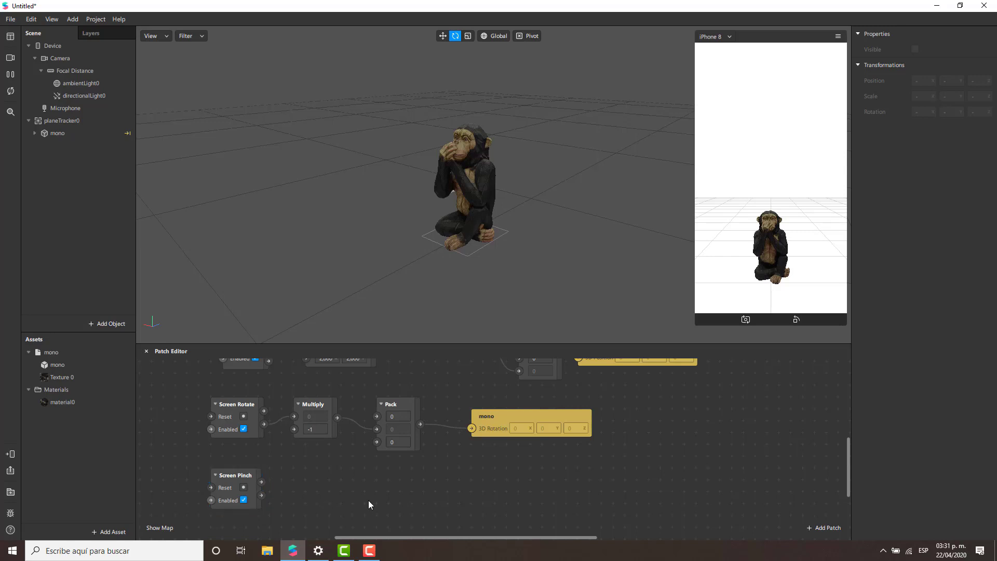
# - Add a Vector 3 Pack patch beside Screen Pinch
pyautogui.click(231, 477)
pyautogui.doubleClick(359, 497)
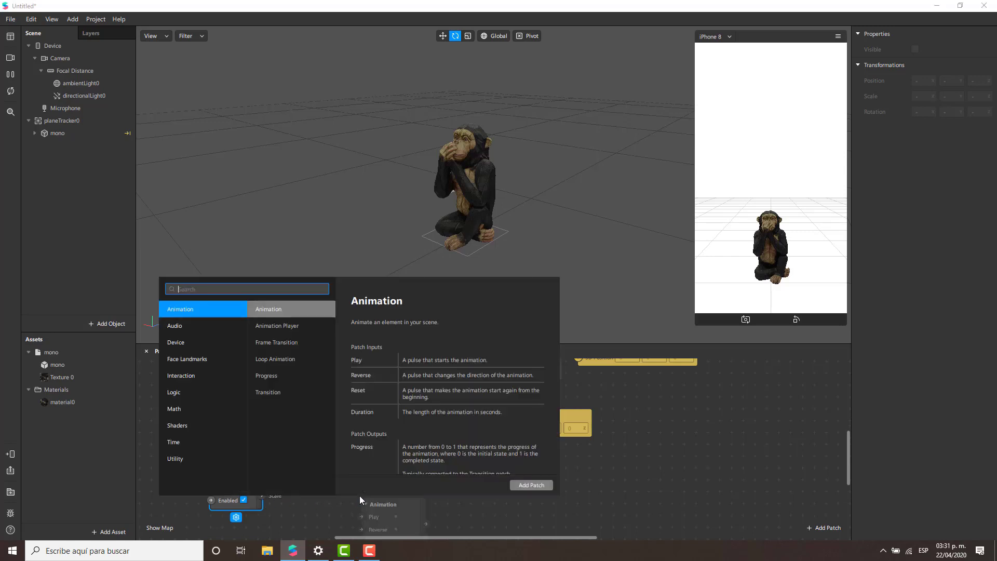
pyautogui.write('Pack')
pyautogui.press('Return')
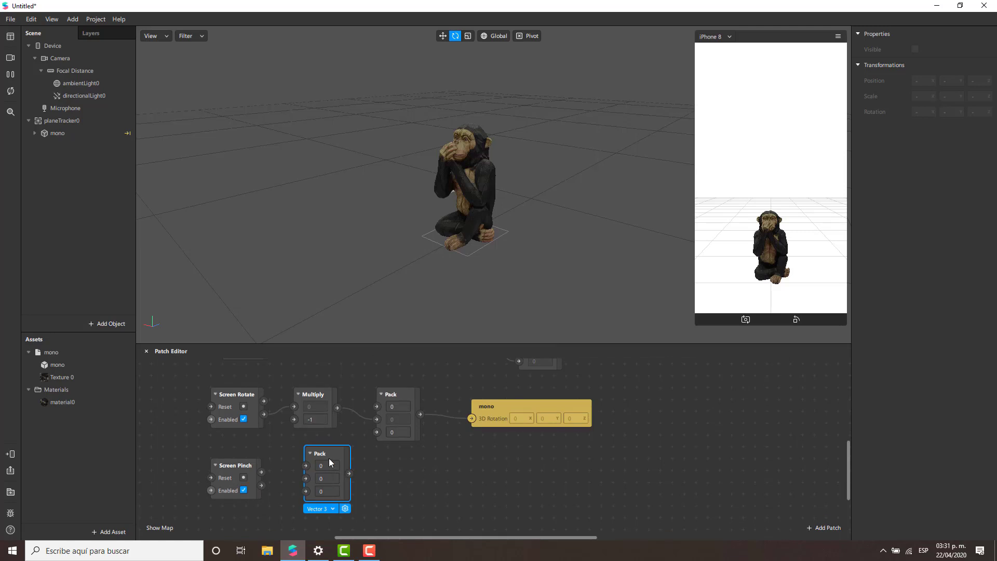
# - Wire Screen Pinch's Scale output to all three inputs of the new Pack patch and space the Pack farther from Screen Pinch
pyautogui.moveTo(262, 484); pyautogui.dragTo(308, 494)
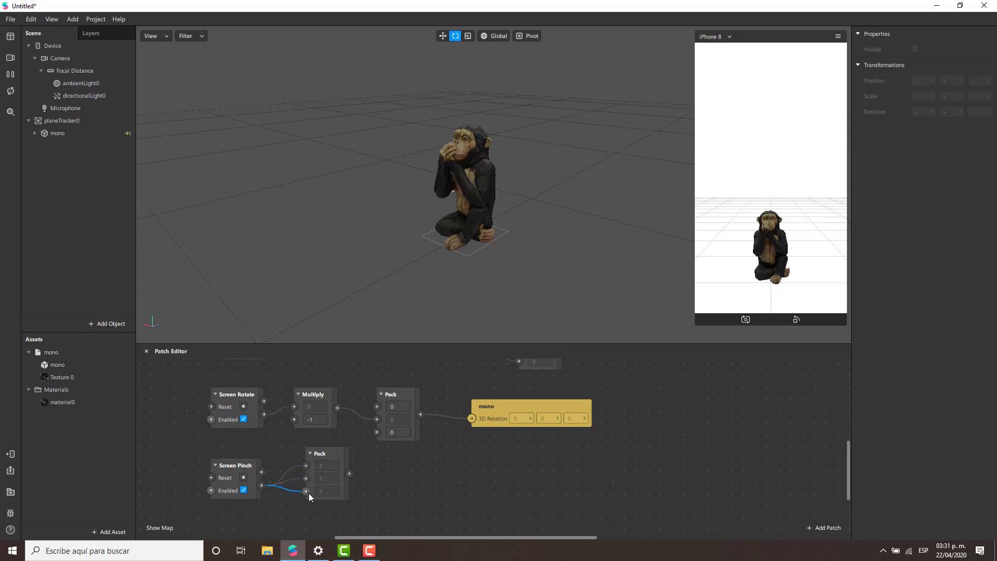
pyautogui.click(341, 460)
pyautogui.moveTo(341, 461); pyautogui.dragTo(341, 468)
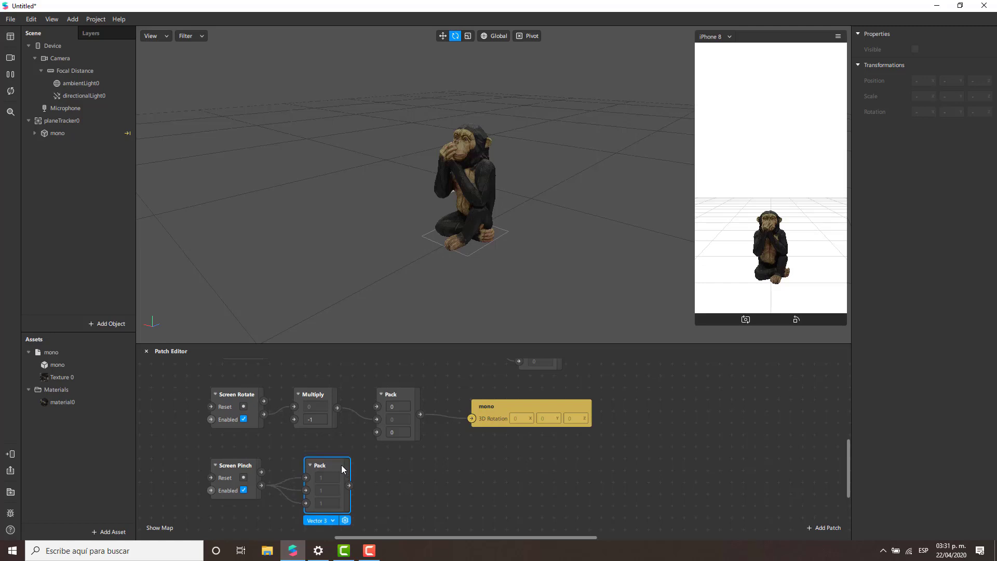
pyautogui.moveTo(342, 468); pyautogui.dragTo(366, 468)
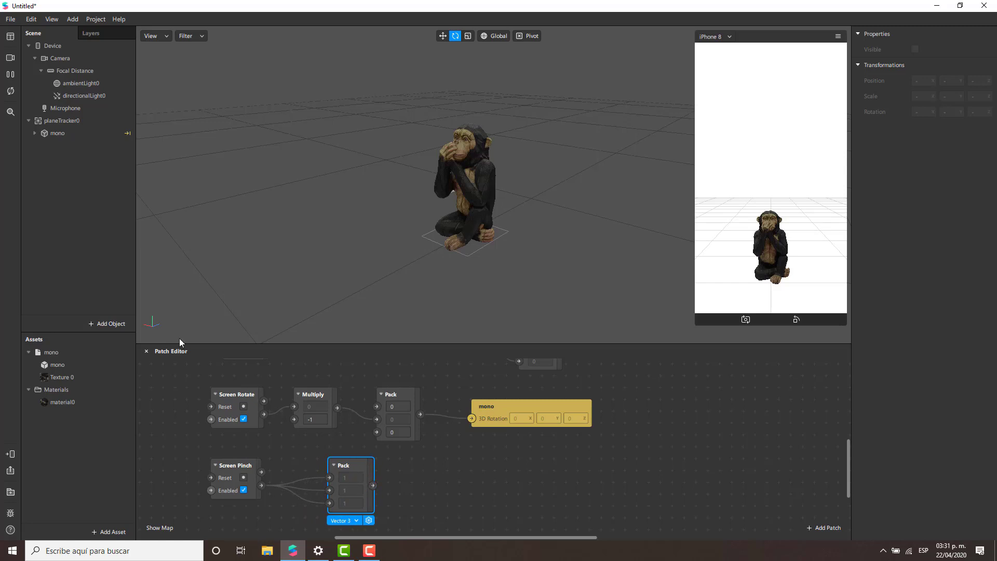
# - Create a 3D Scale patch for the mono object and wire the new Pack's output into it
pyautogui.click(63, 134)
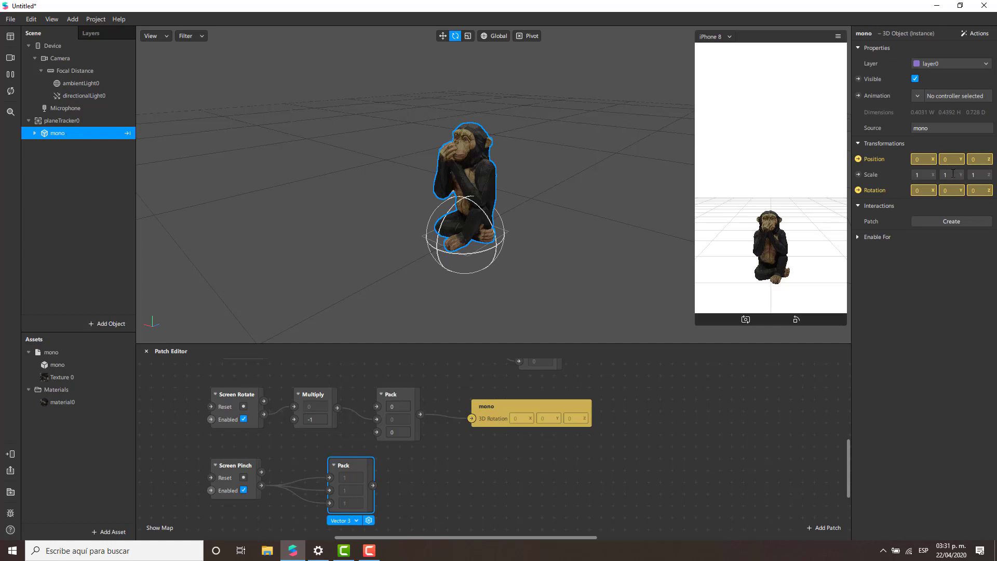
pyautogui.click(857, 174)
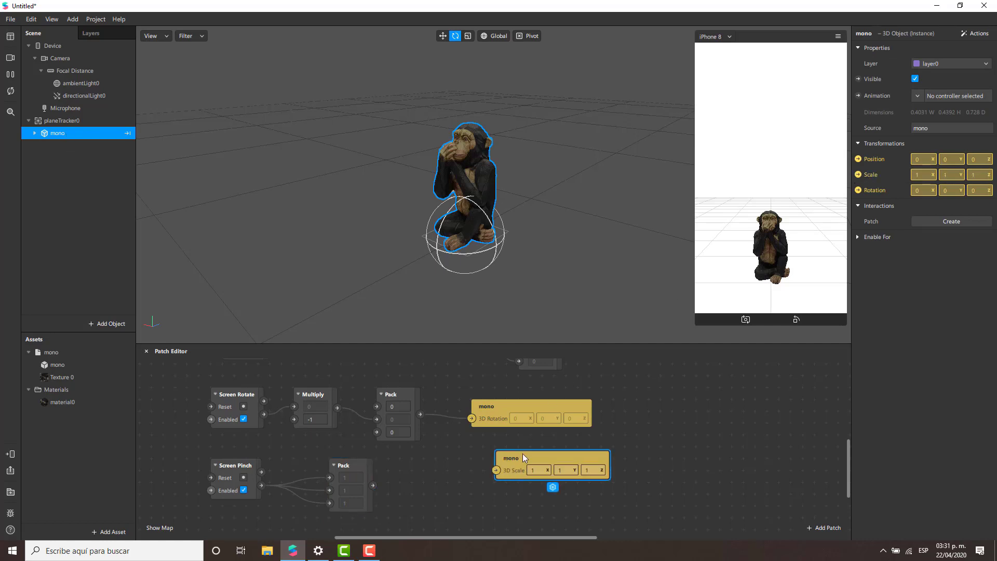
pyautogui.moveTo(522, 453); pyautogui.dragTo(449, 461)
pyautogui.moveTo(373, 485); pyautogui.dragTo(469, 478)
pyautogui.click(542, 260)
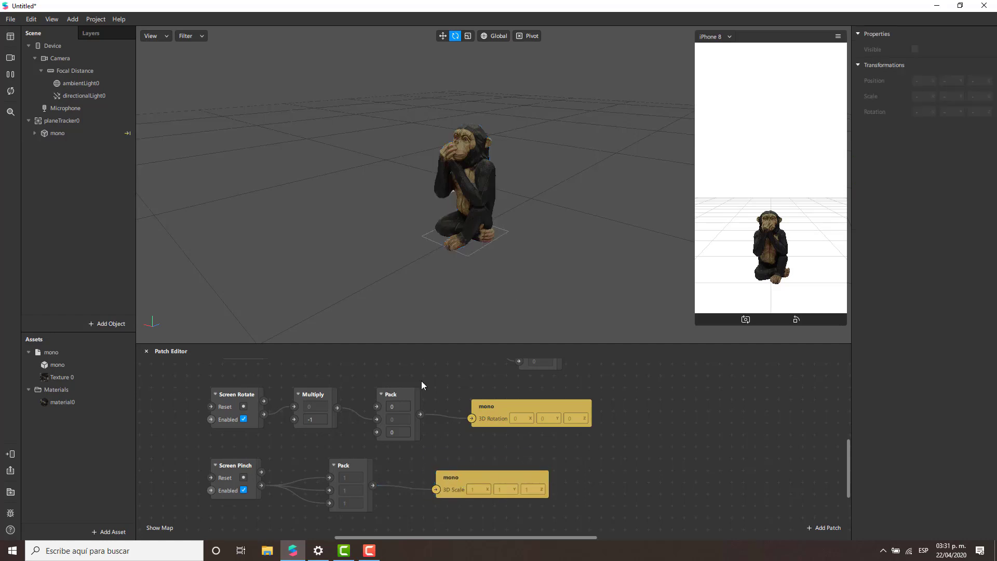
pyautogui.moveTo(232, 467); pyautogui.dragTo(232, 468)
pyautogui.click(594, 462)
pyautogui.scroll(3, 574, 470)
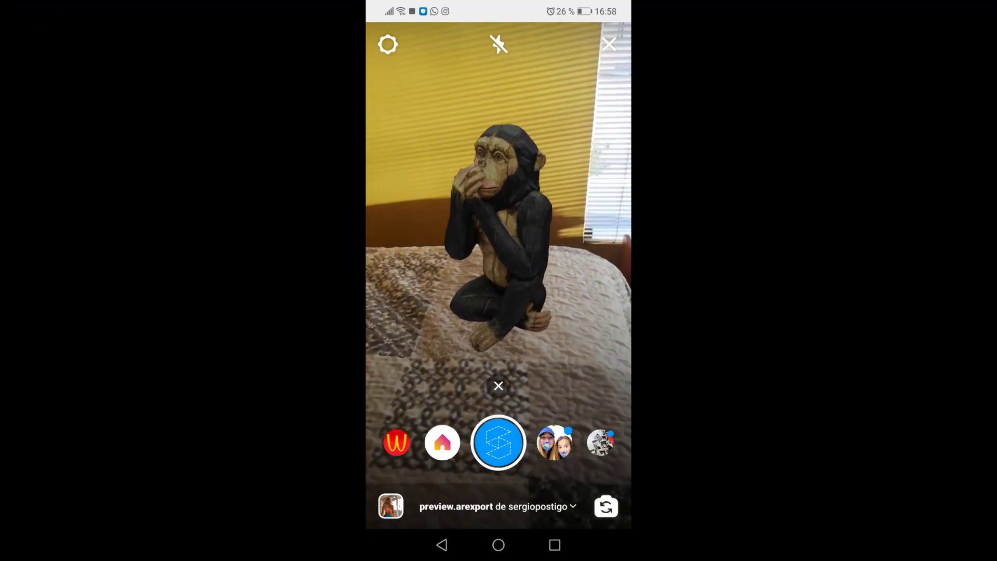
# - Test moving, scaling and rotating the monkey with touch gestures in the phone's camera preview of the effect
pyautogui.click(503, 298)
pyautogui.moveTo(504, 298); pyautogui.dragTo(557, 307)
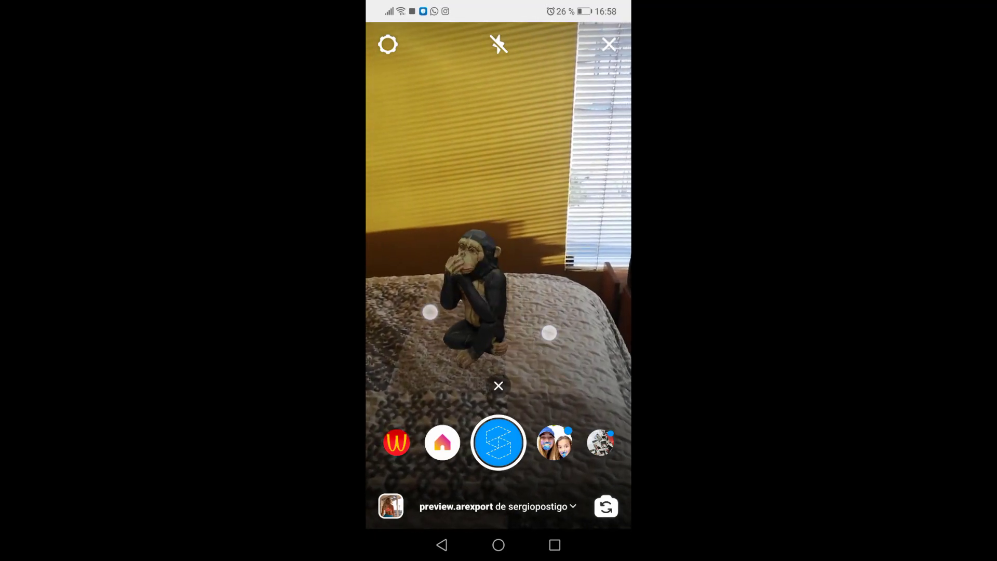
pyautogui.moveTo(544, 342); pyautogui.dragTo(556, 296)
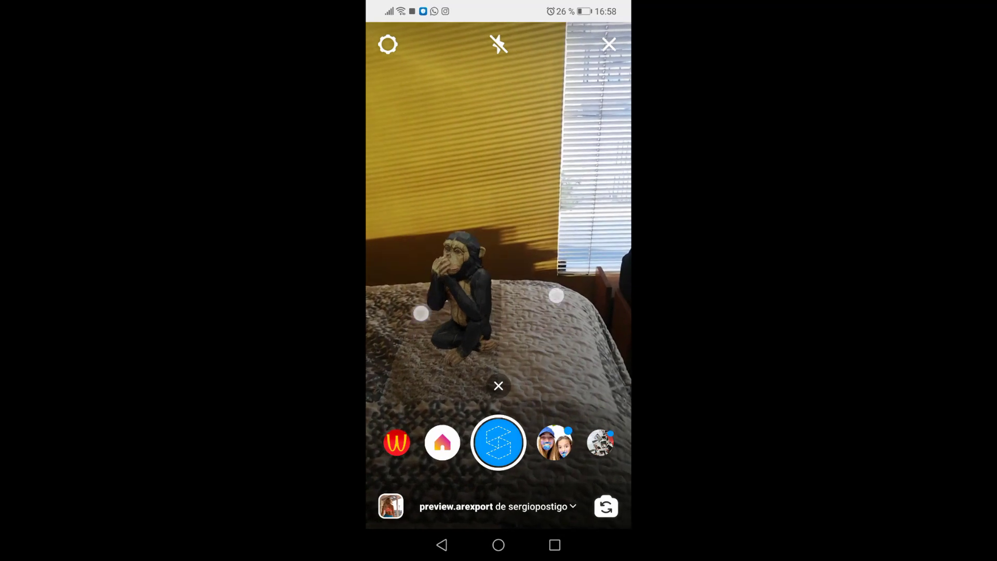
pyautogui.moveTo(594, 268); pyautogui.dragTo(598, 263)
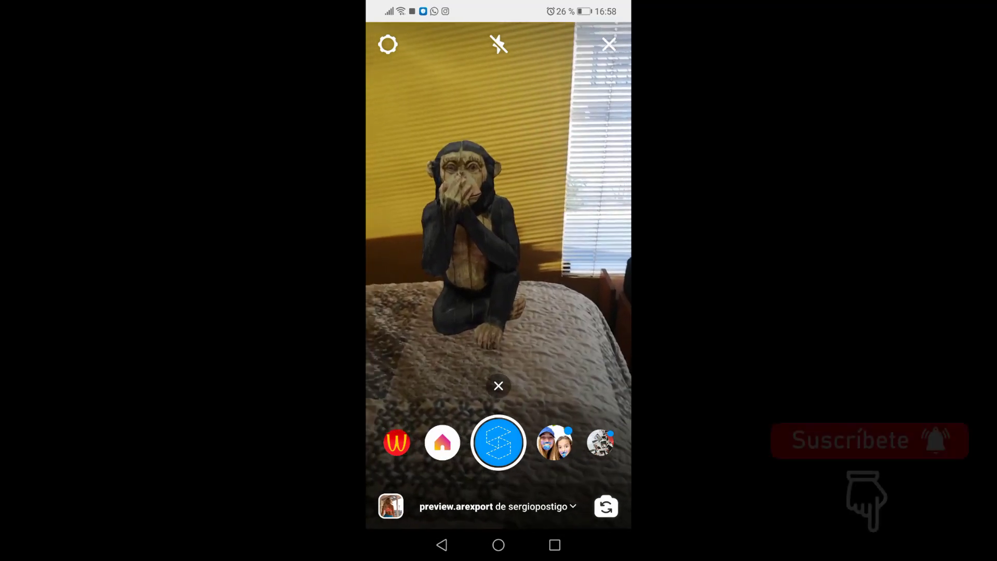